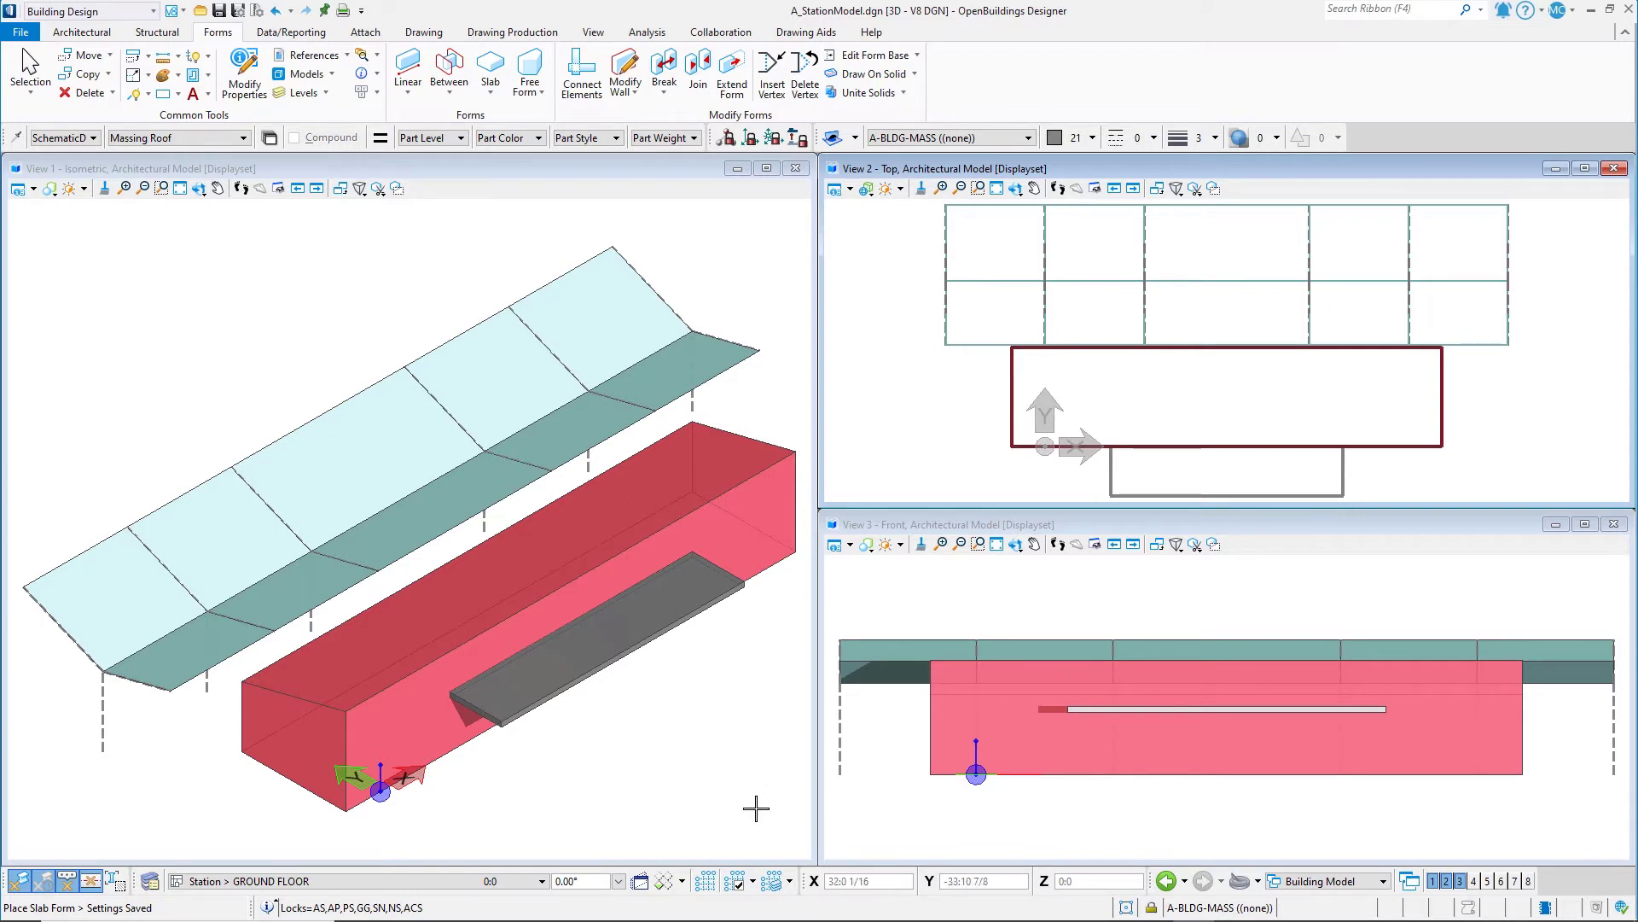
Add a Sketch (2 Axis) grid system to the Station building and name it Station Grid.
left_click(708, 881)
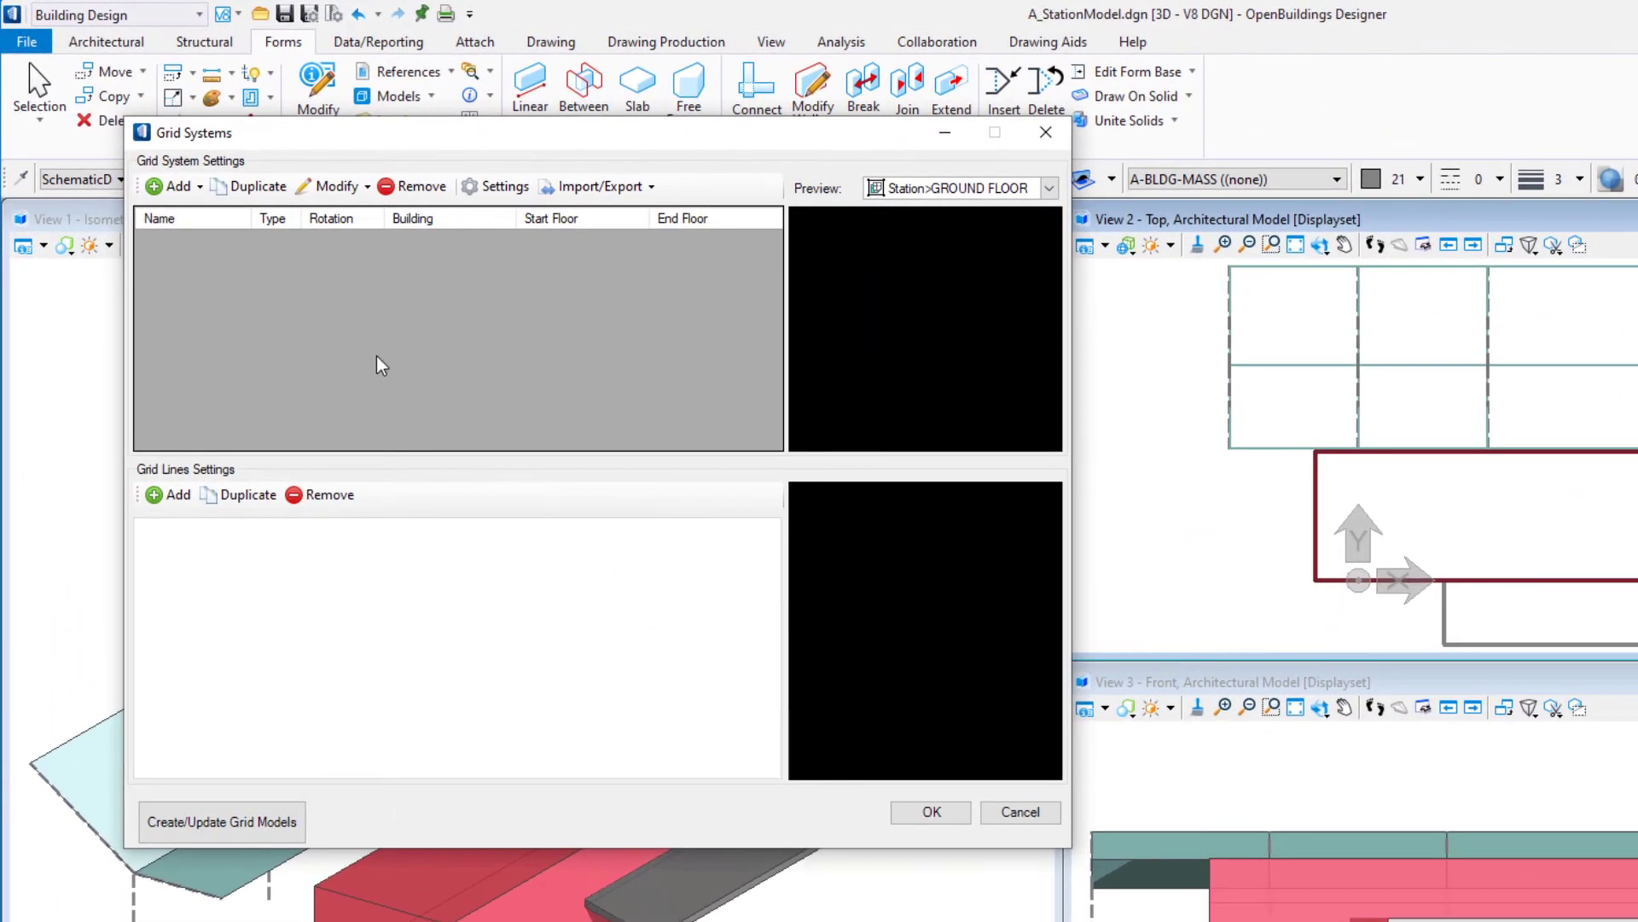
left_click(201, 188)
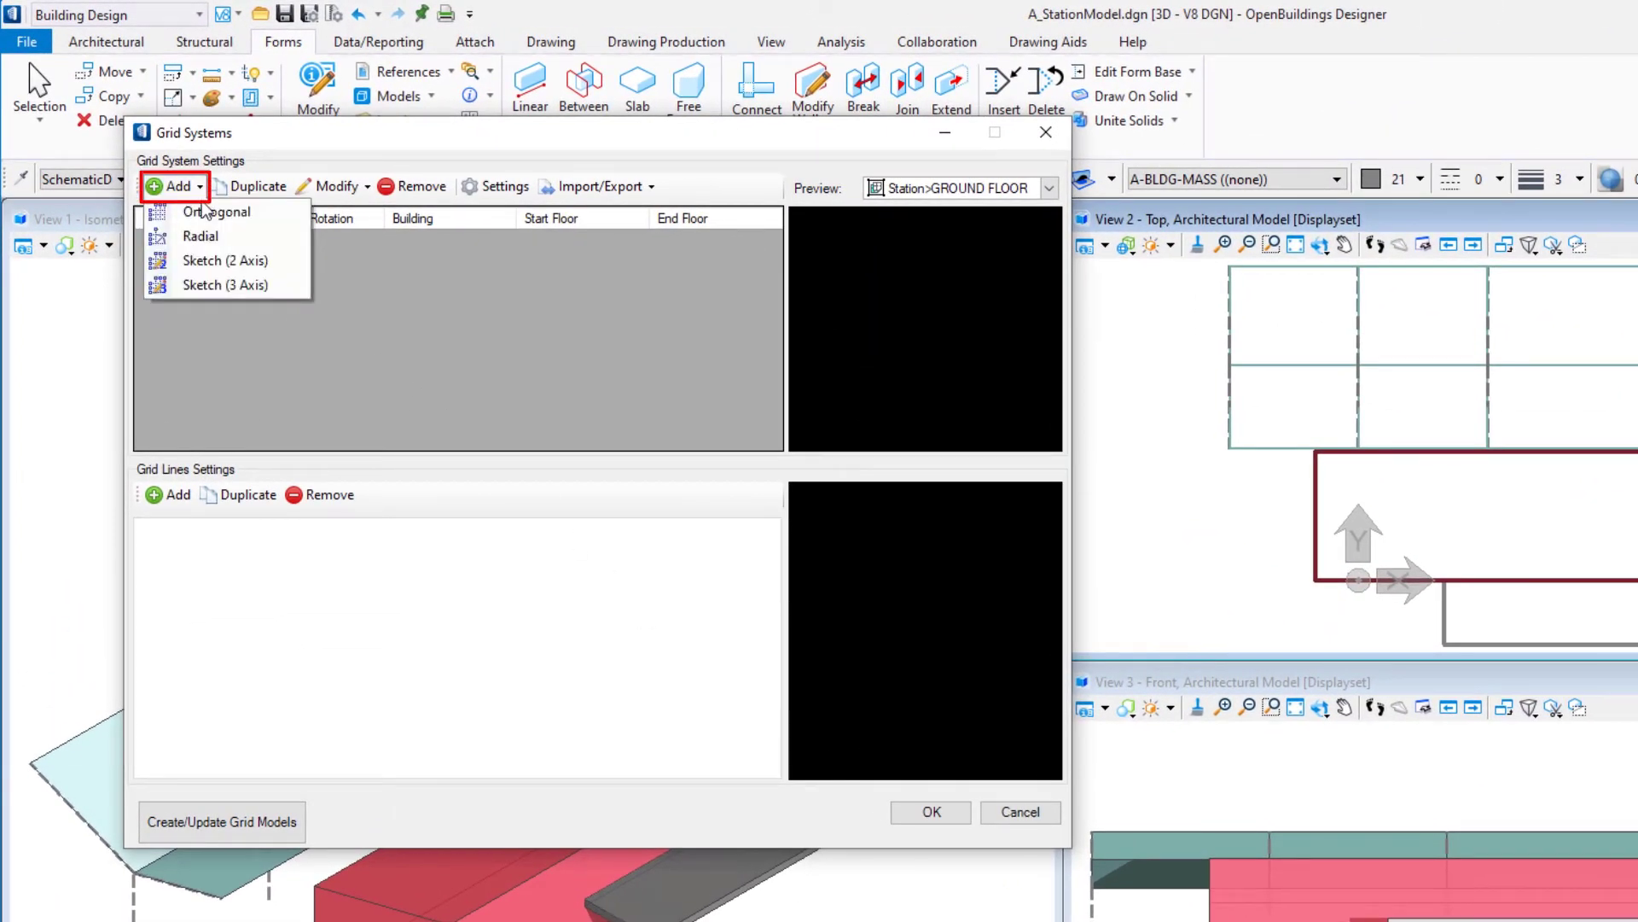
left_click(191, 261)
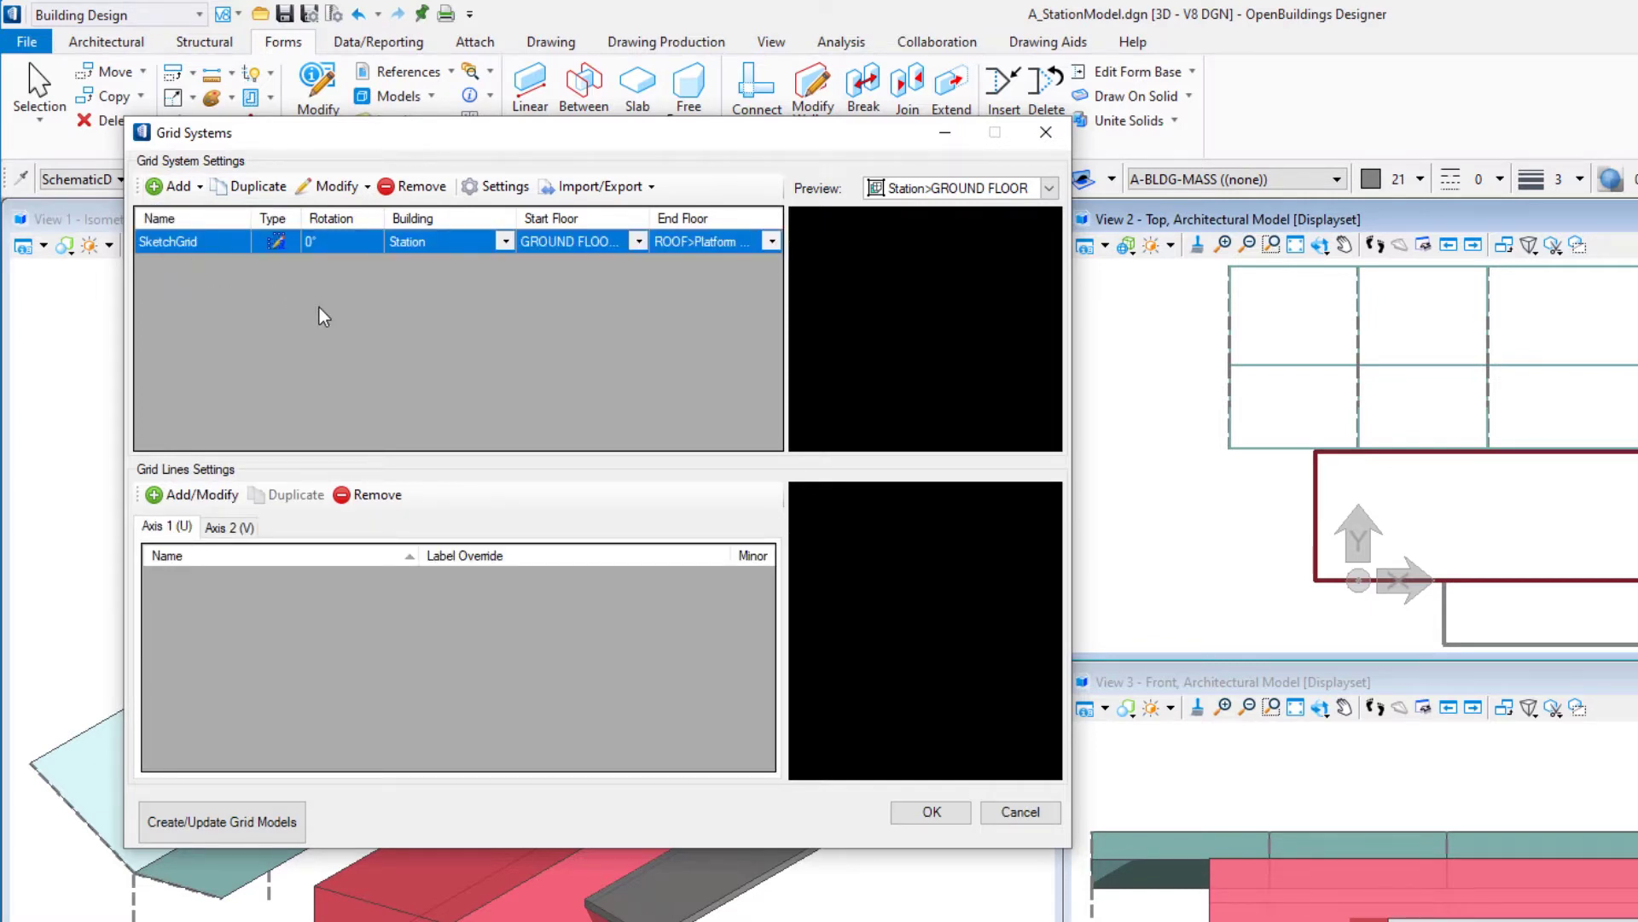
left_click(217, 247)
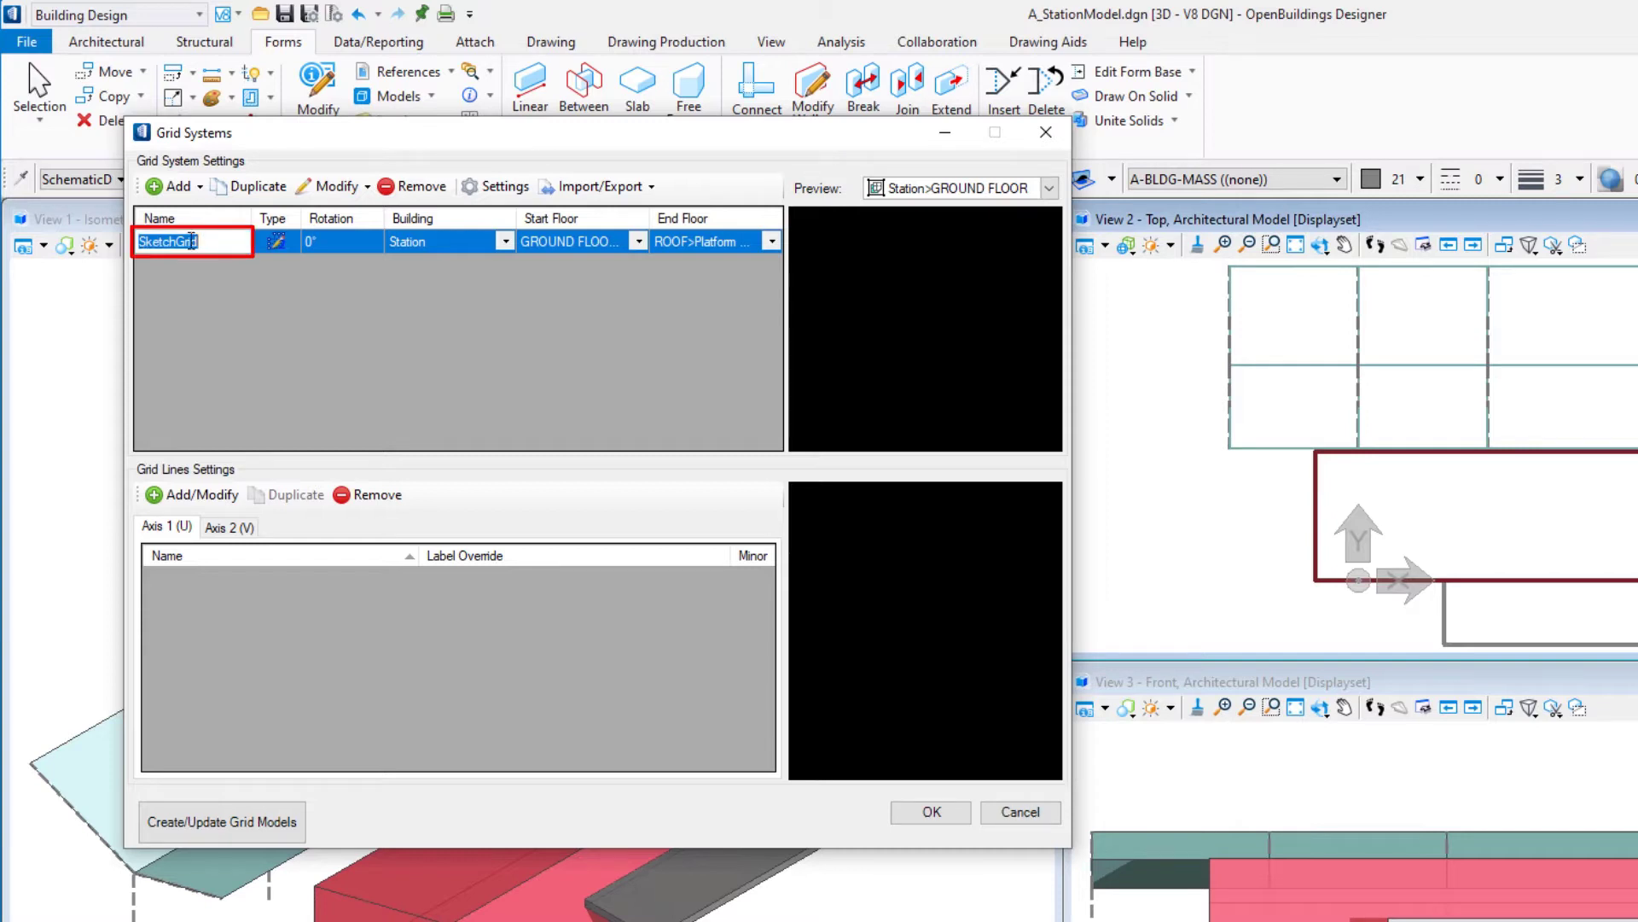
left_click(179, 241)
left_click_drag(179, 242, 125, 243)
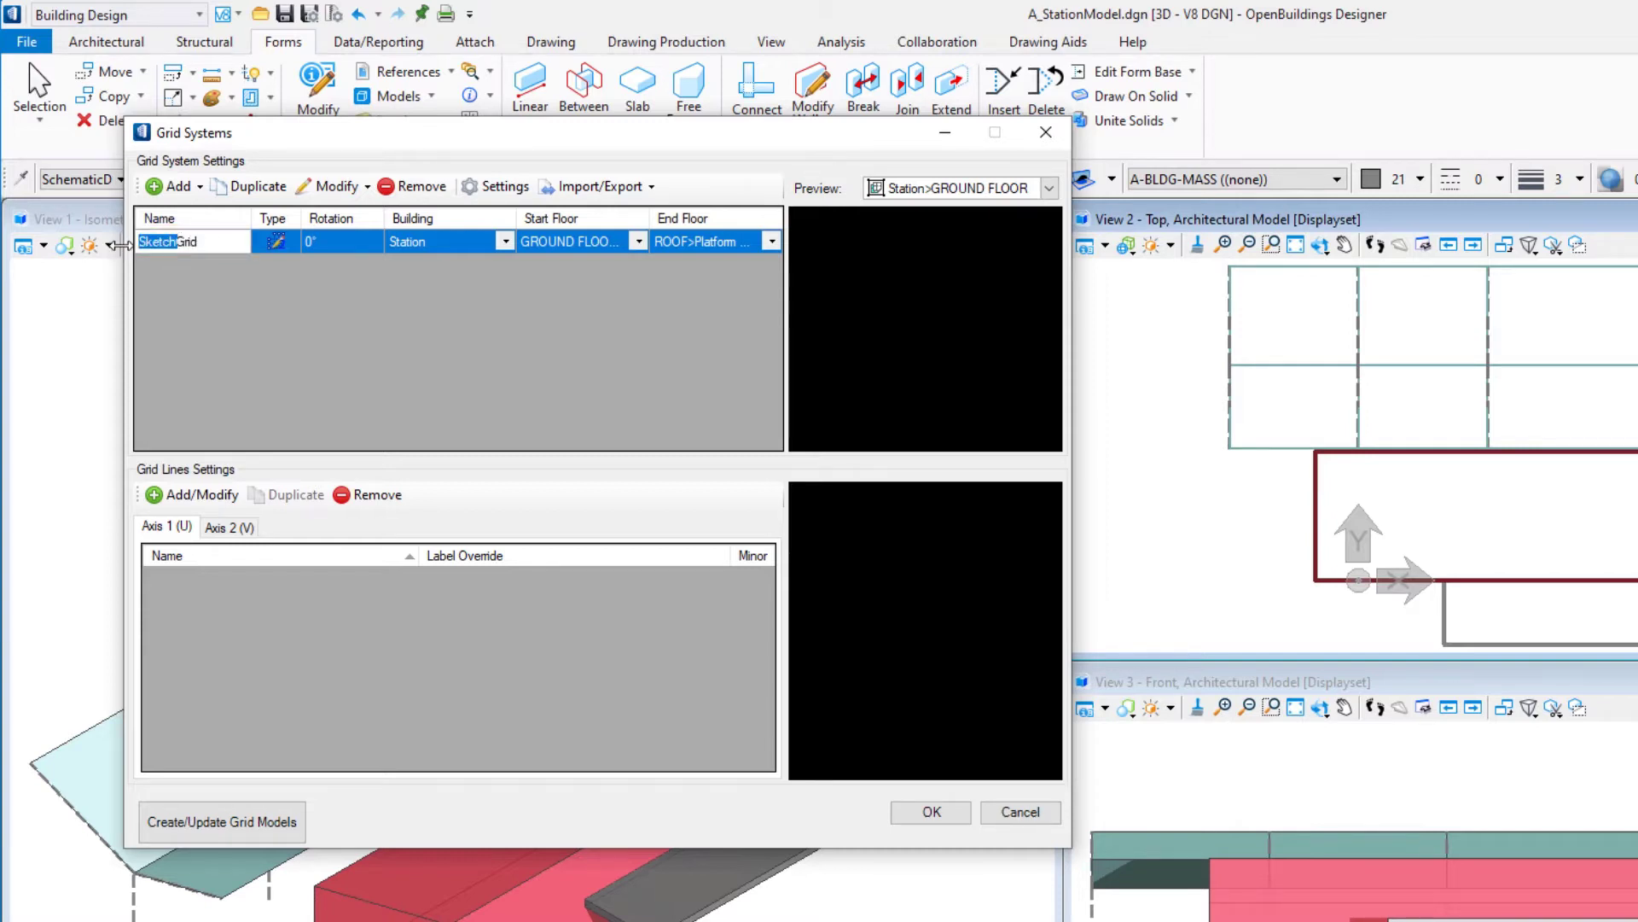
type("Station")
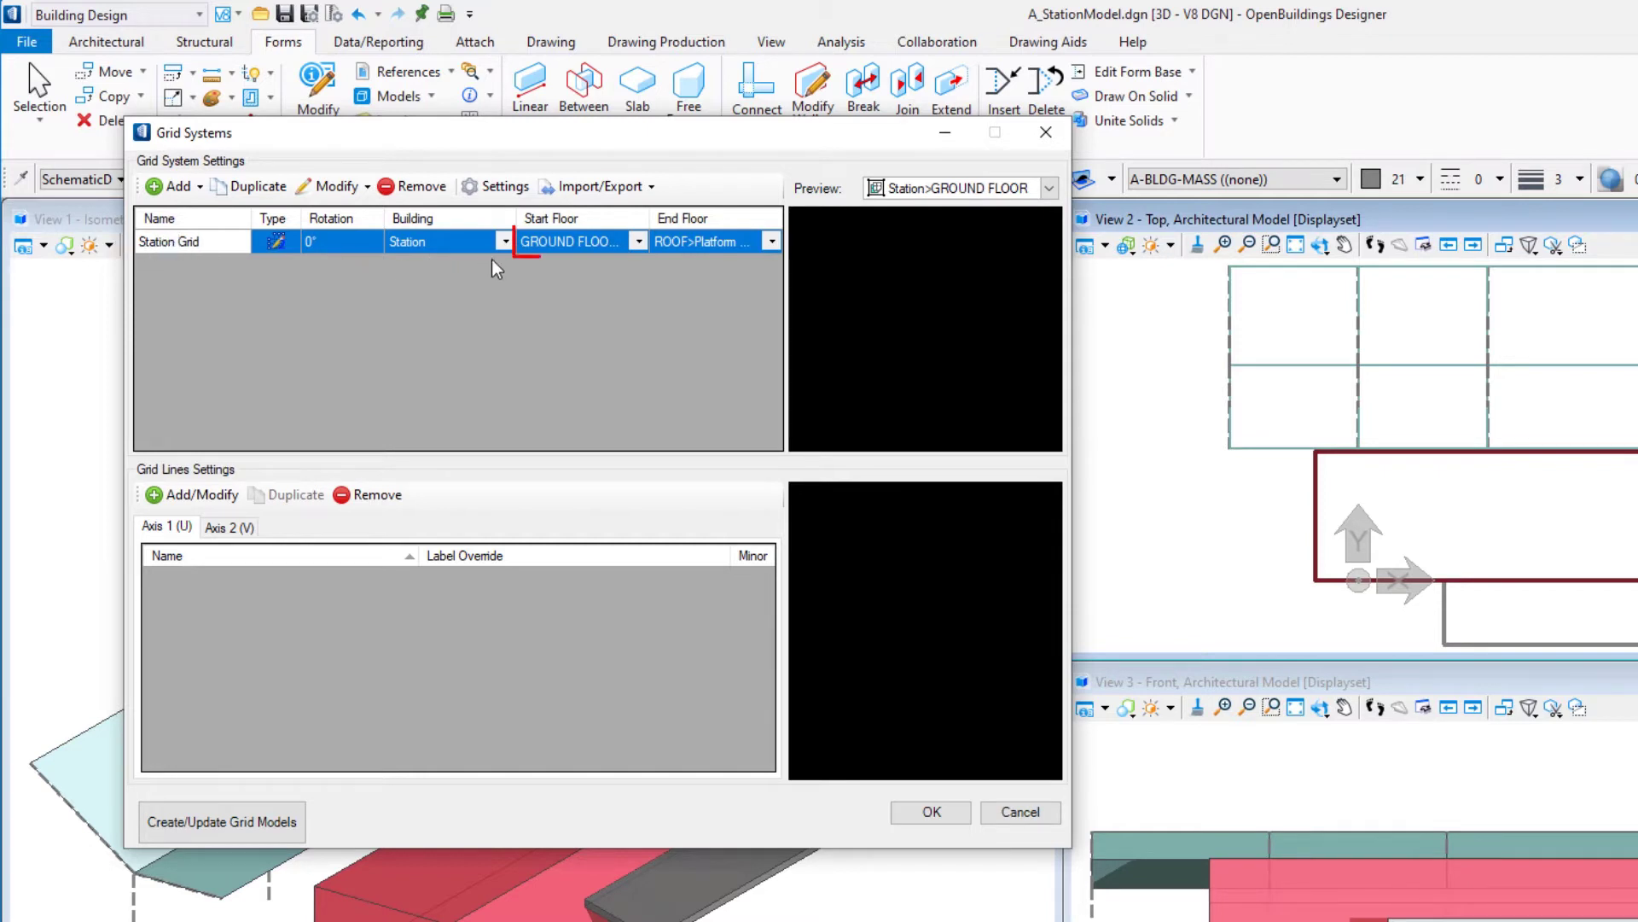
Set the Station Grid's start floor to GROUND FLOOR>Foundation and its end floor to ROOF>Platform Canopy.
left_click(638, 242)
left_click(638, 241)
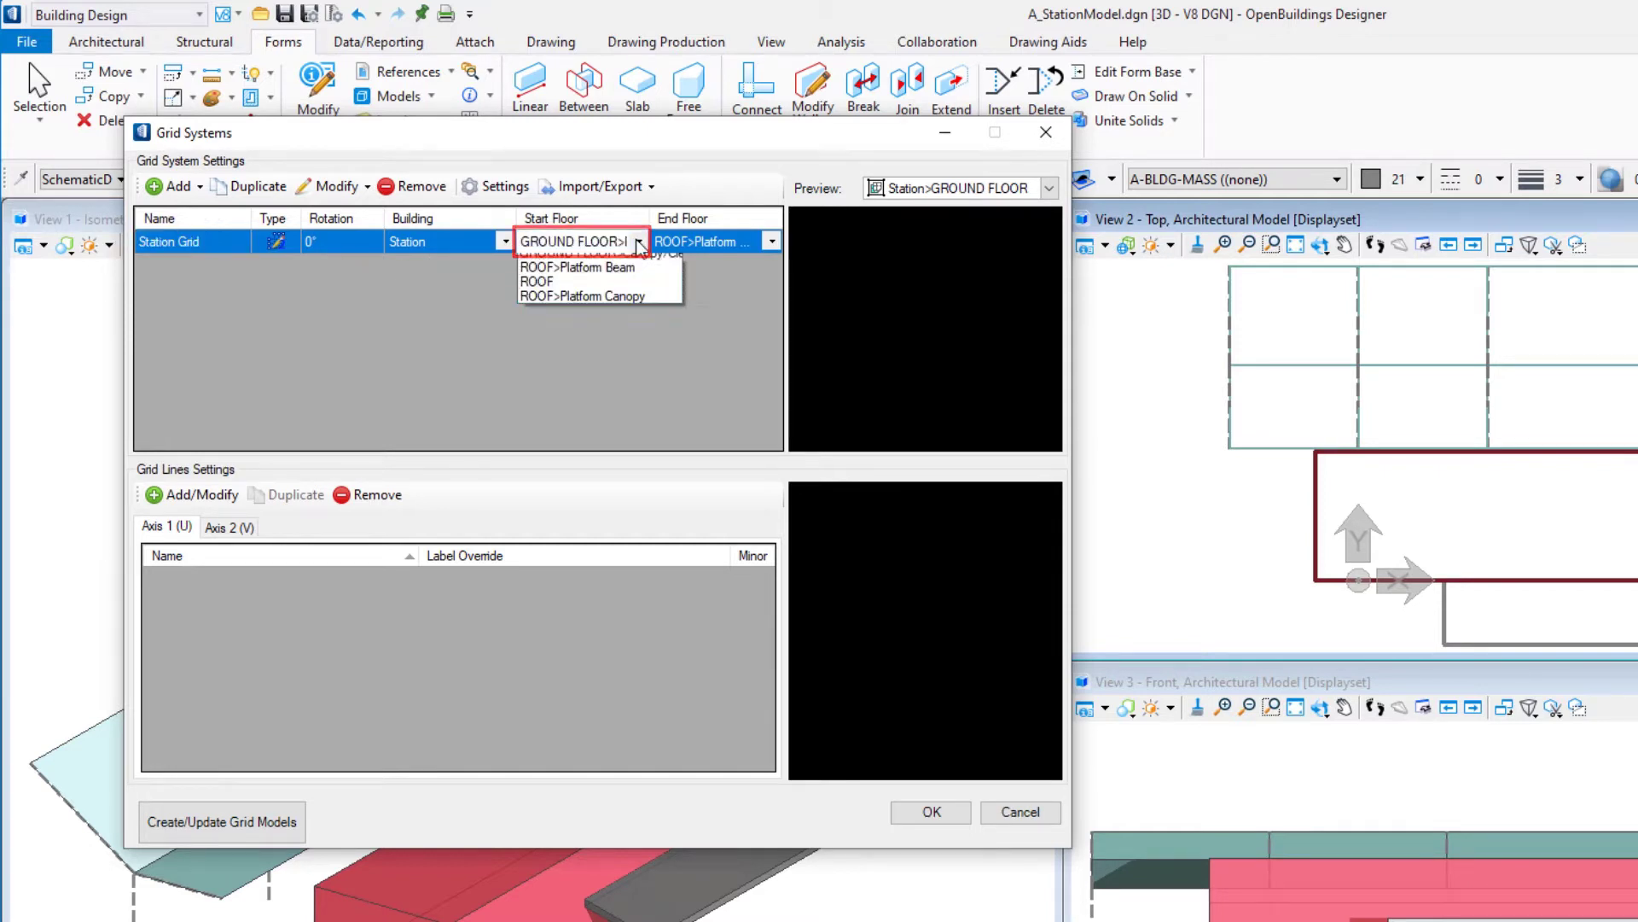
left_click(642, 271)
left_click(772, 248)
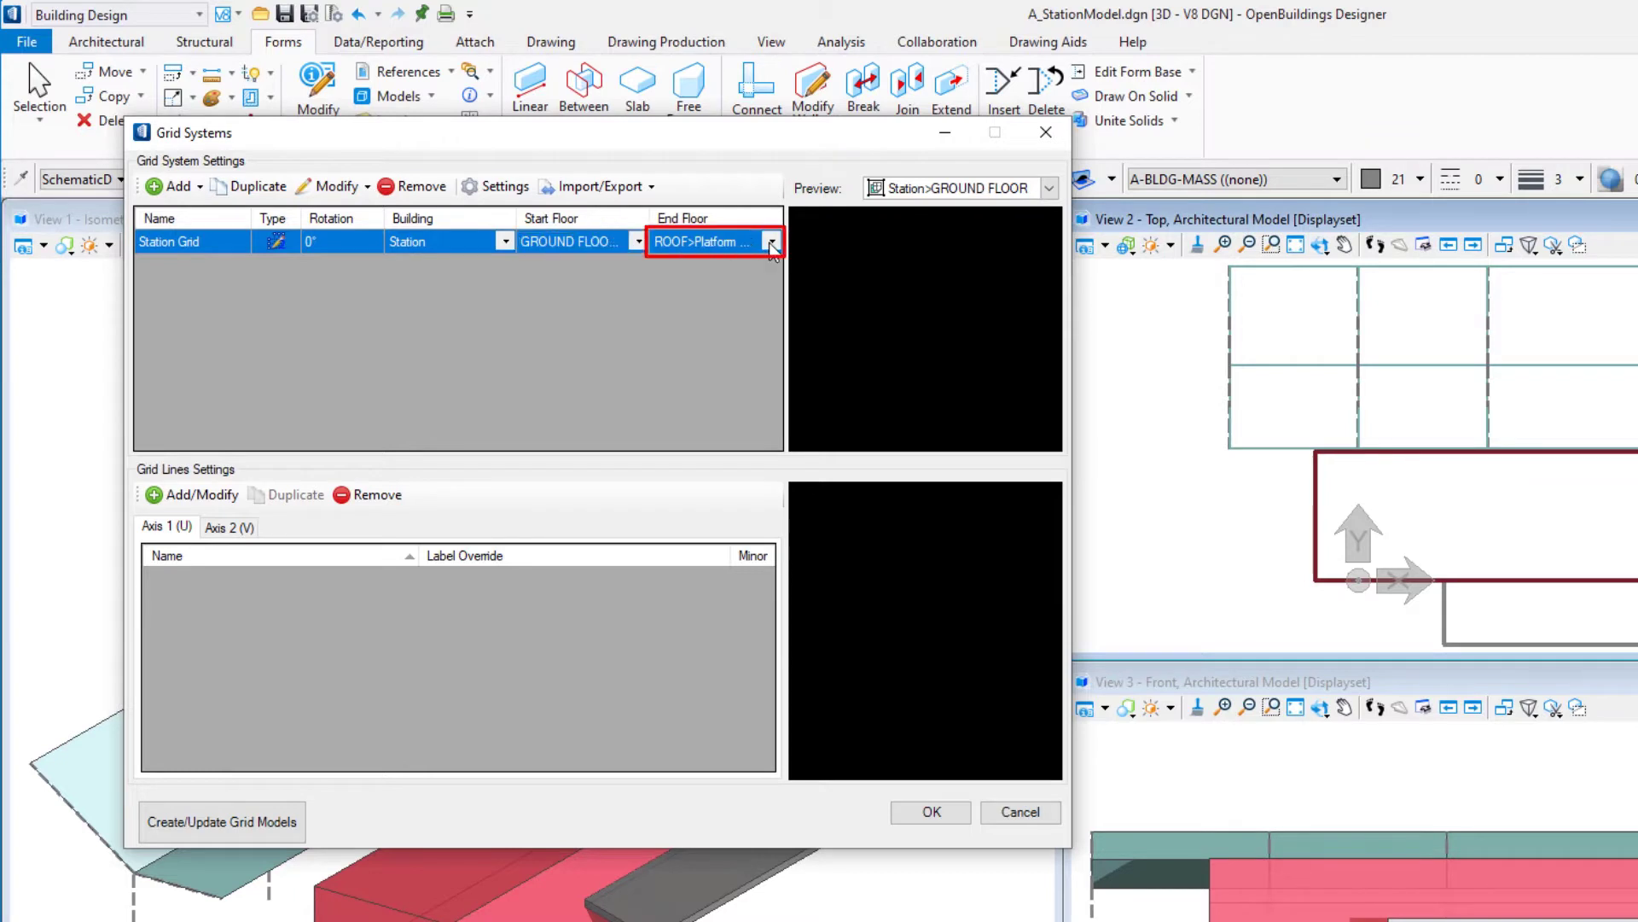
left_click(772, 245)
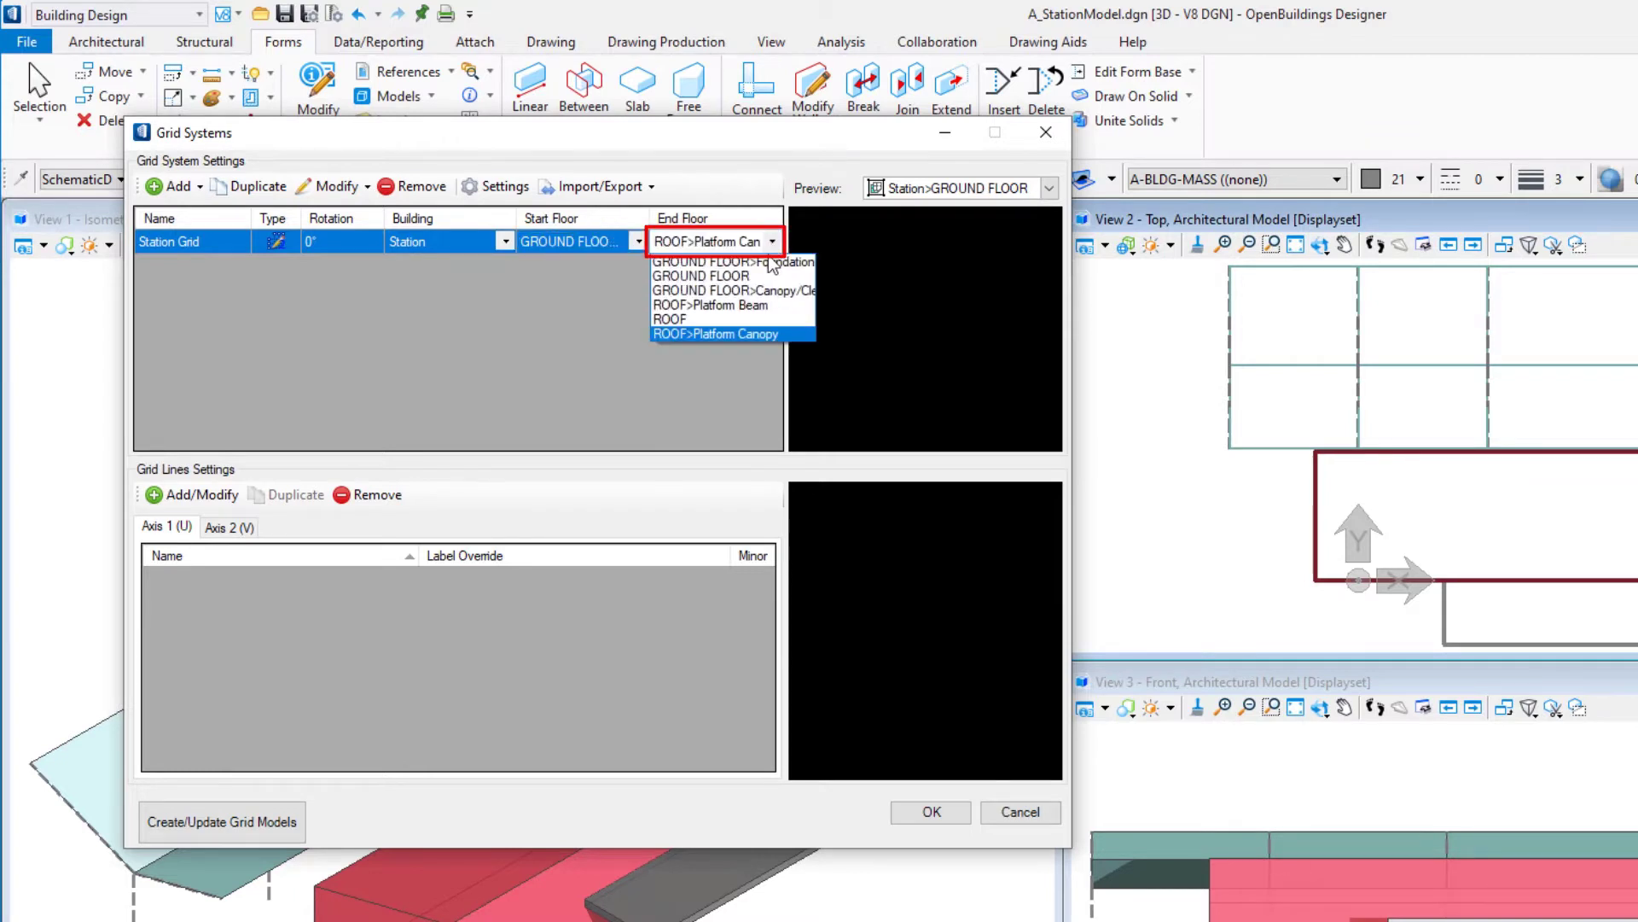
left_click(765, 335)
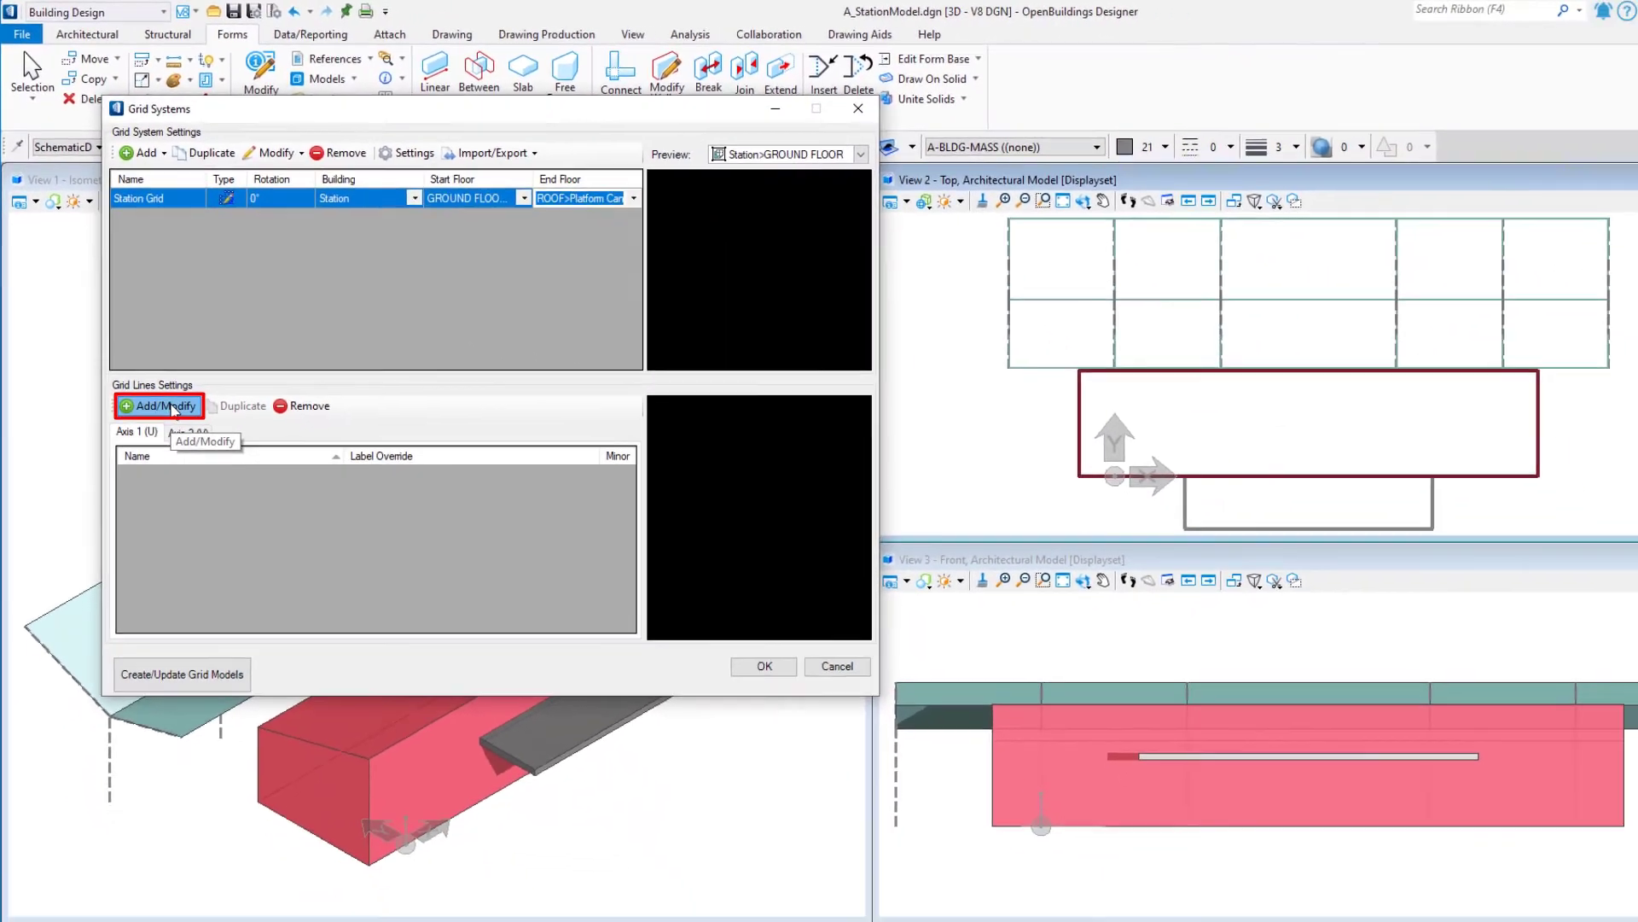
Draw the first Axis 1 grid line with an end label along the canopy's horizontal dividing line, from its left end to its right end.
left_click(211, 498)
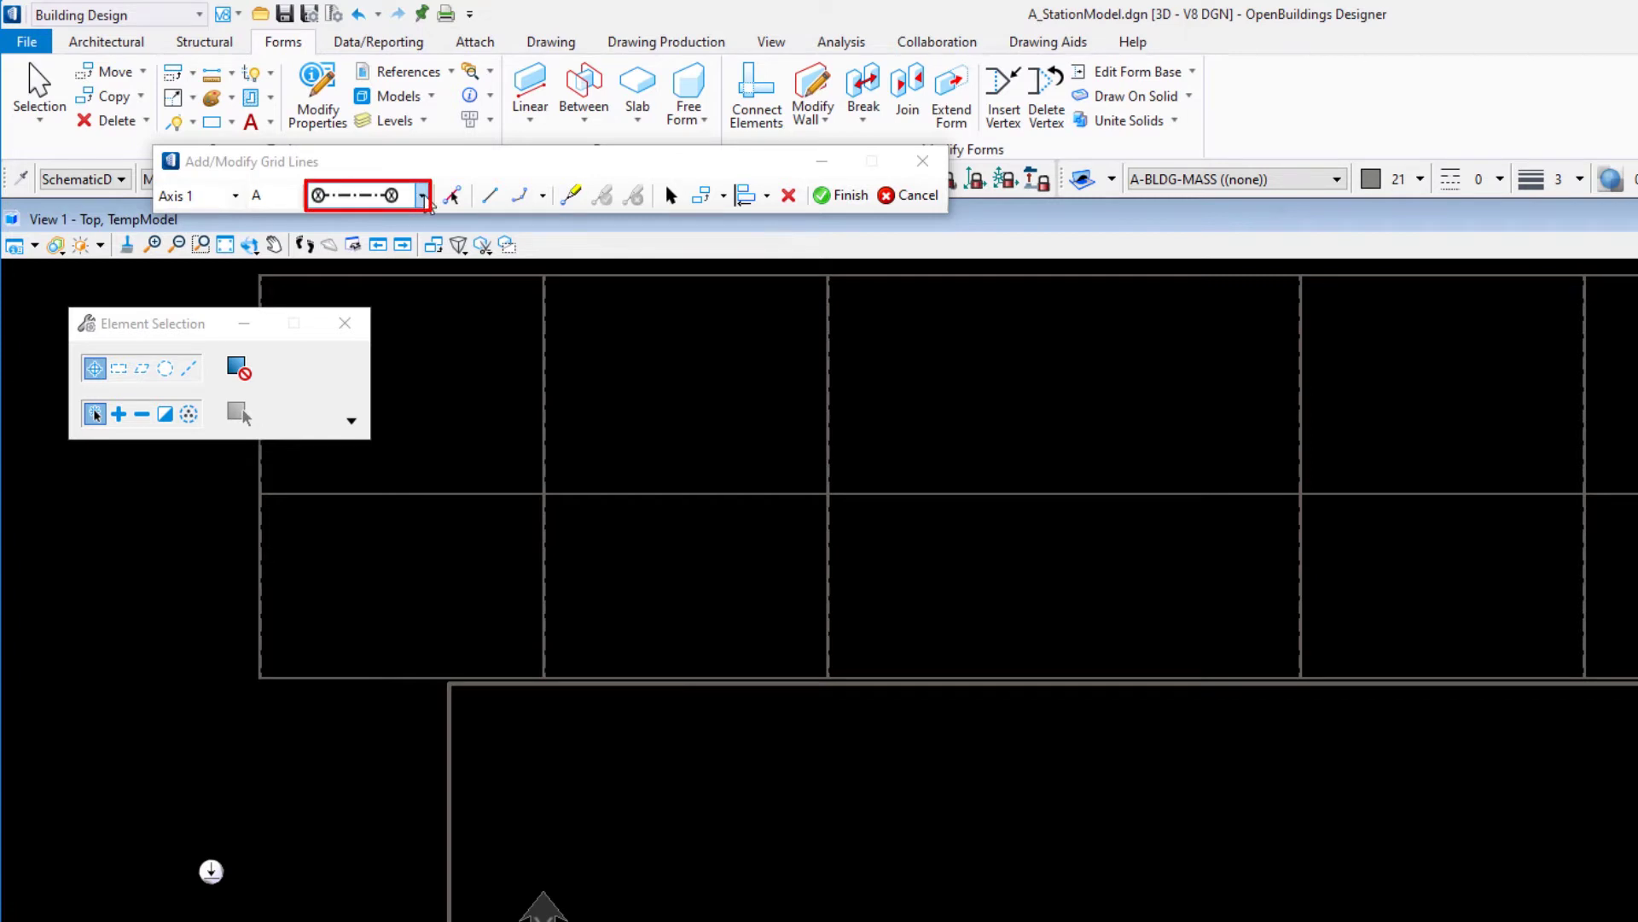
left_click(424, 198)
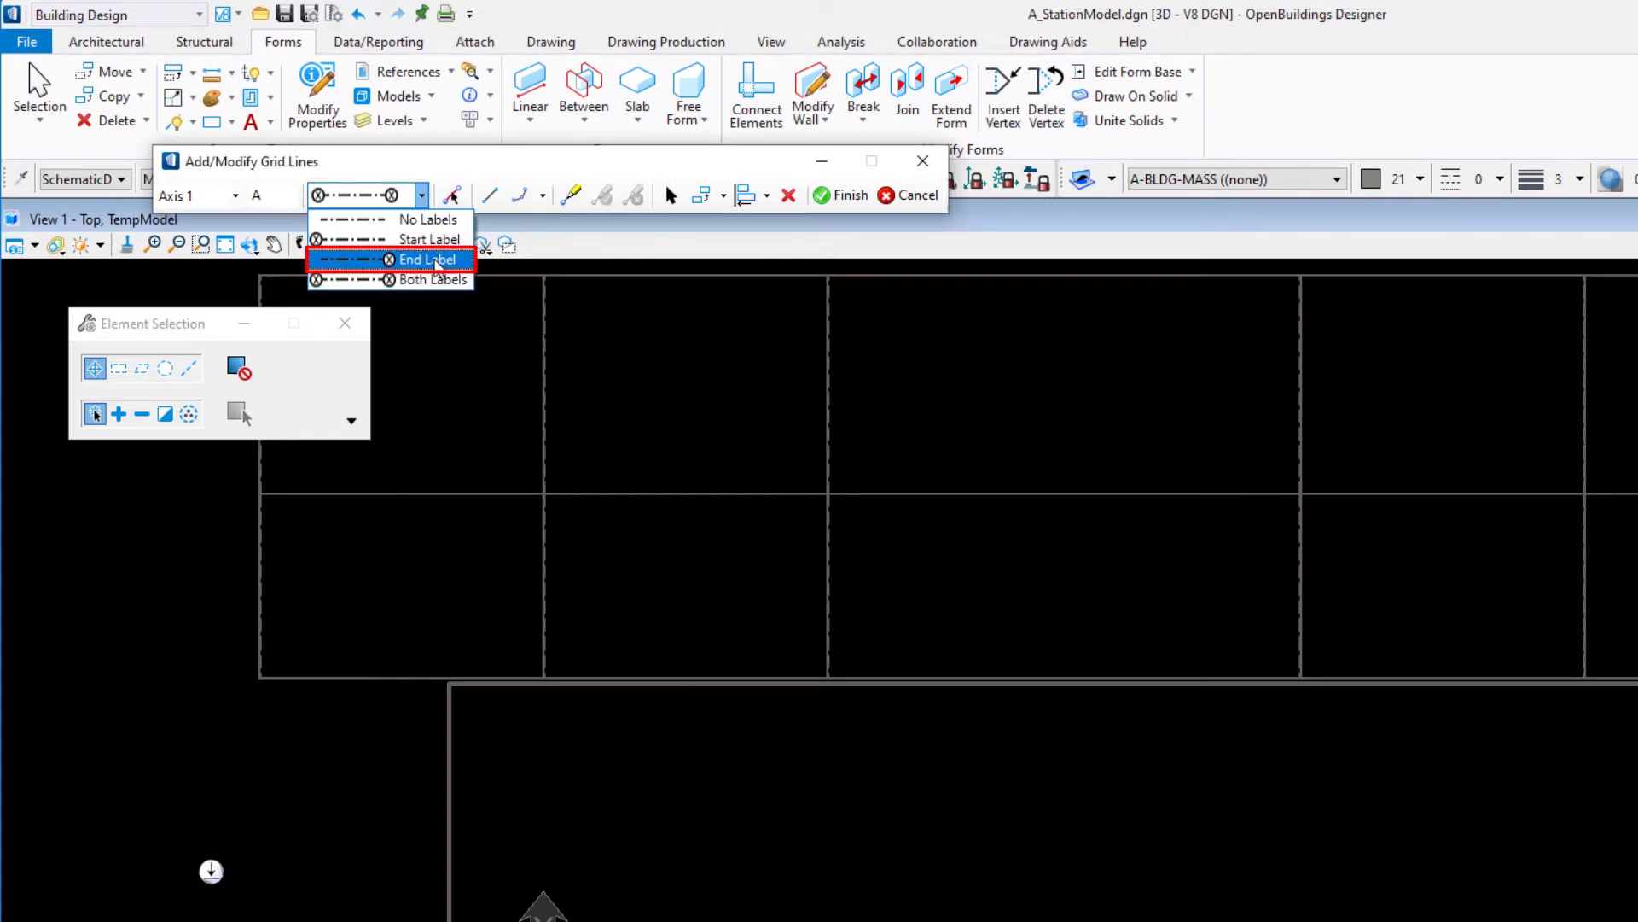
left_click(437, 261)
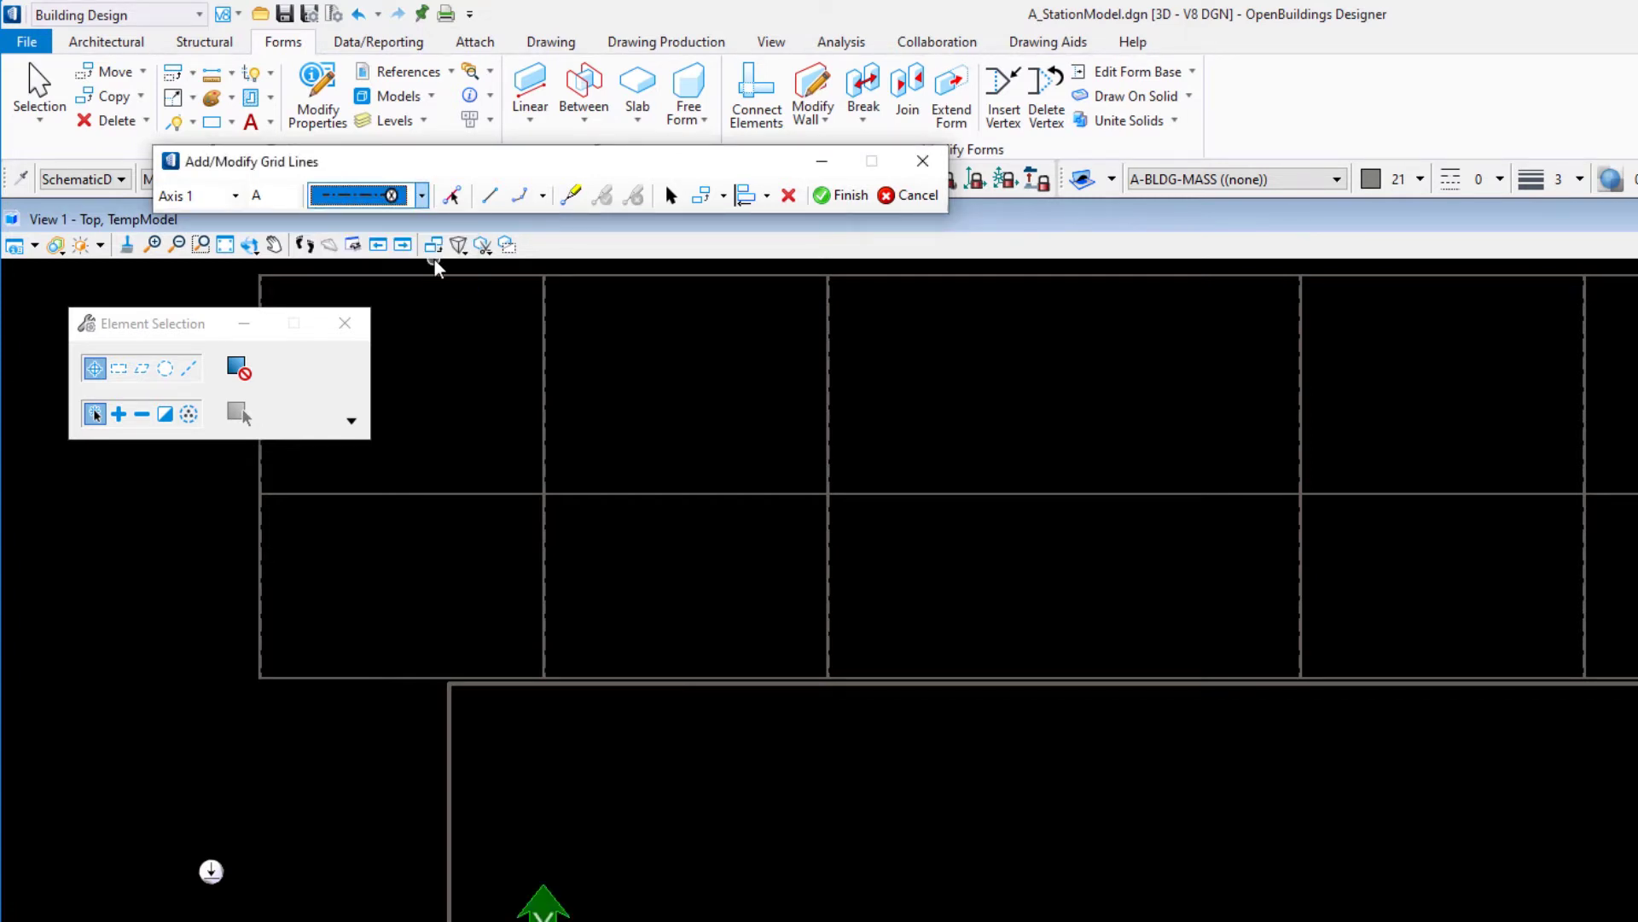
left_click(491, 197)
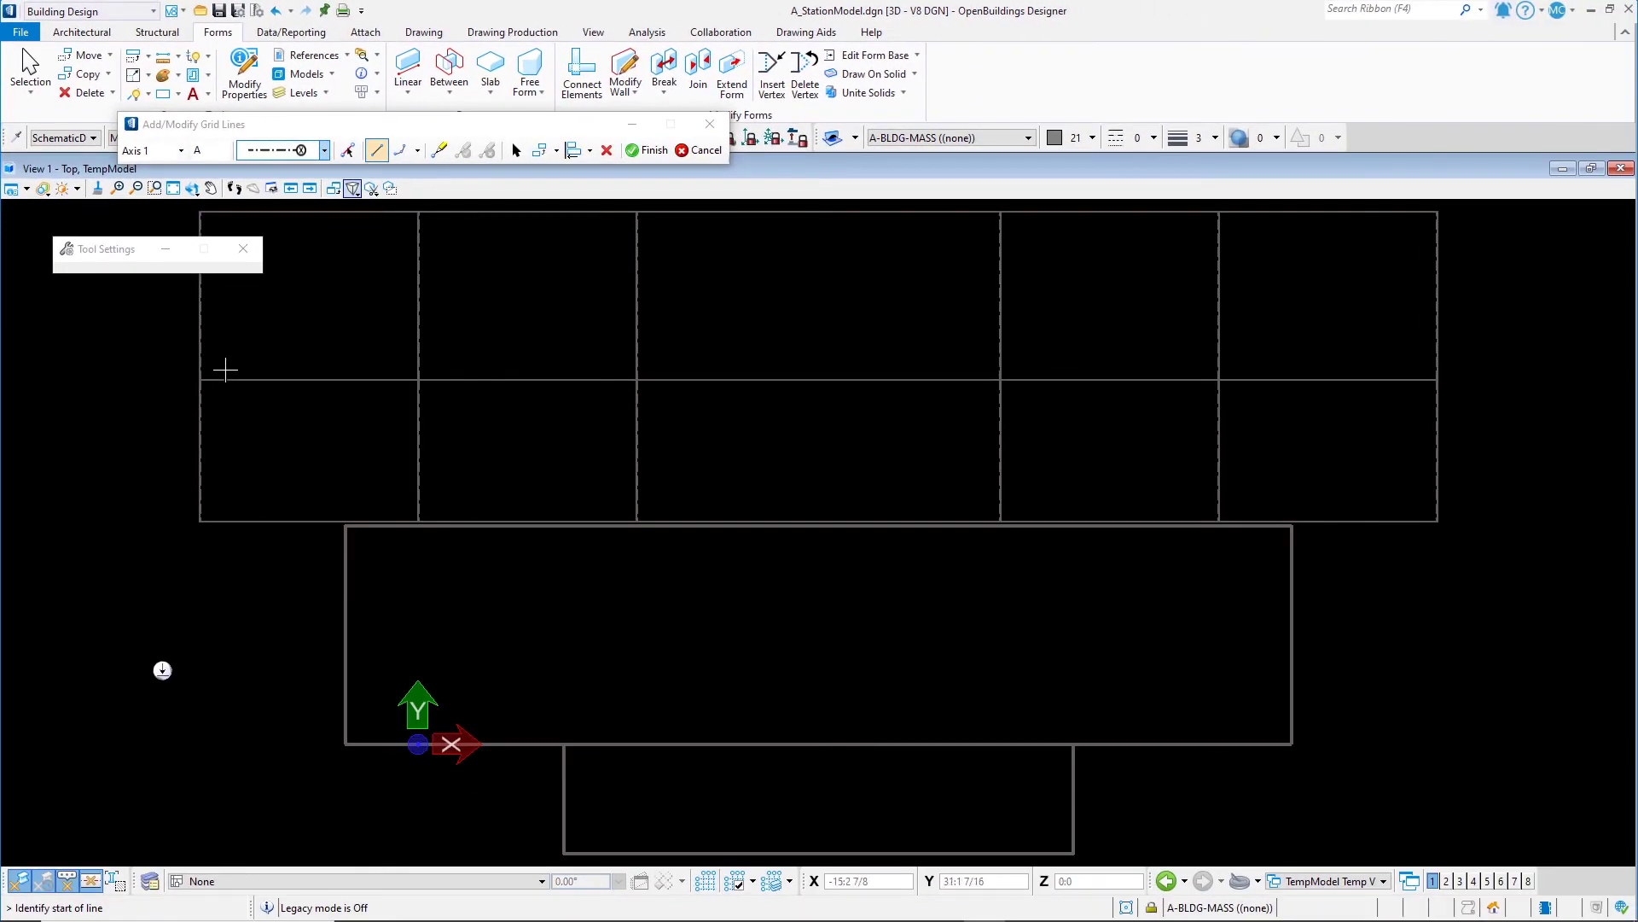
left_click(202, 377)
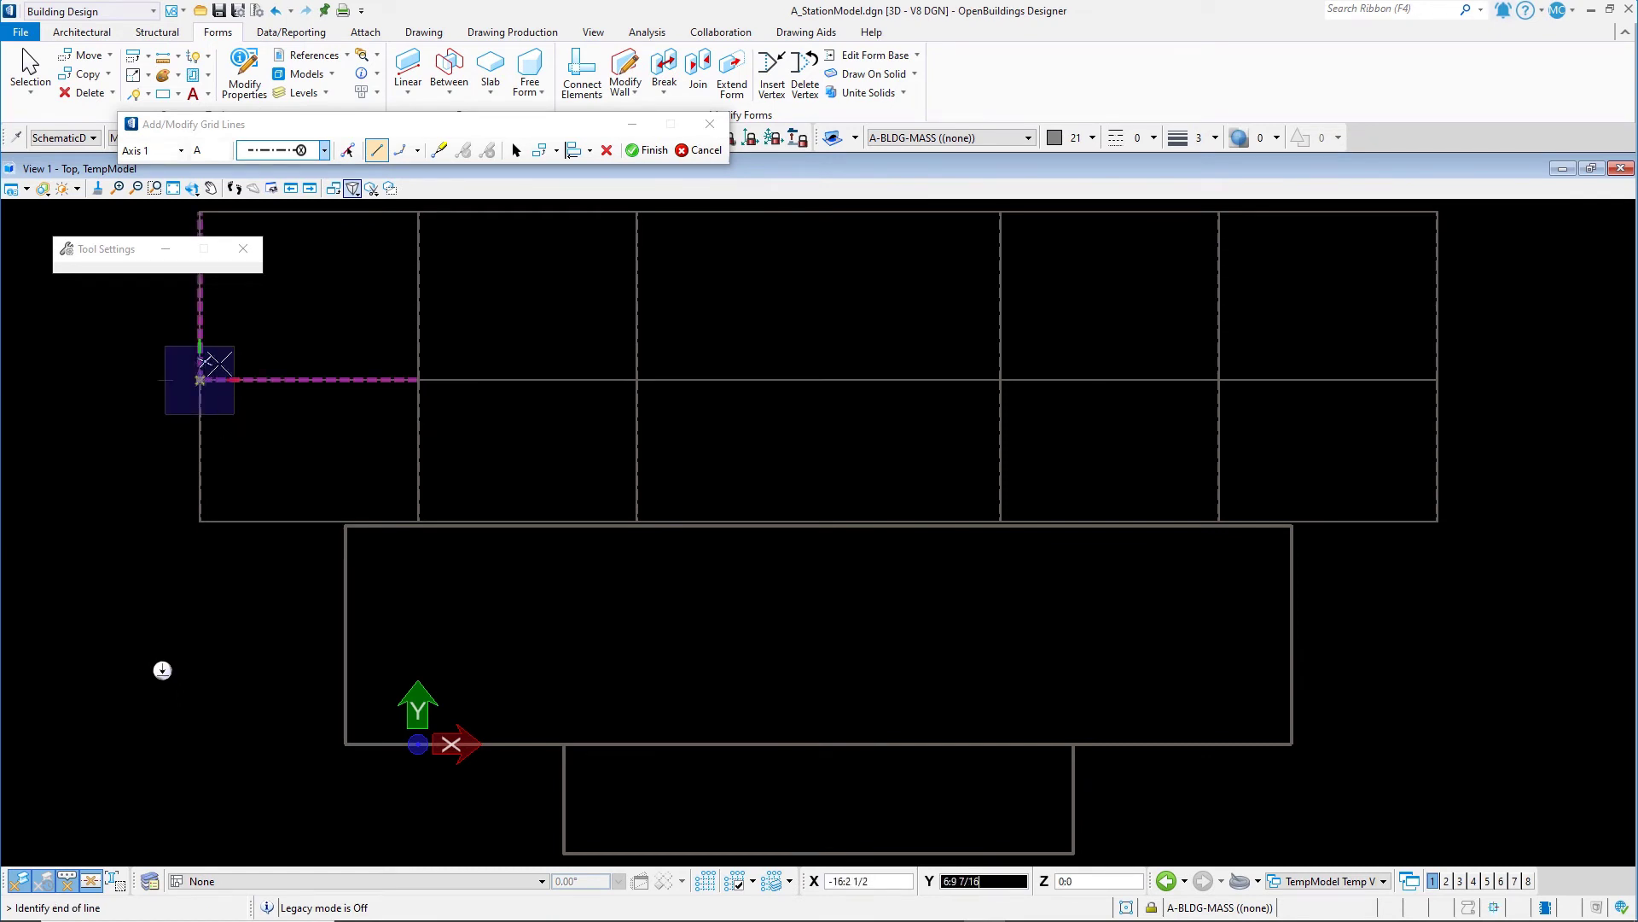
left_click(1437, 377)
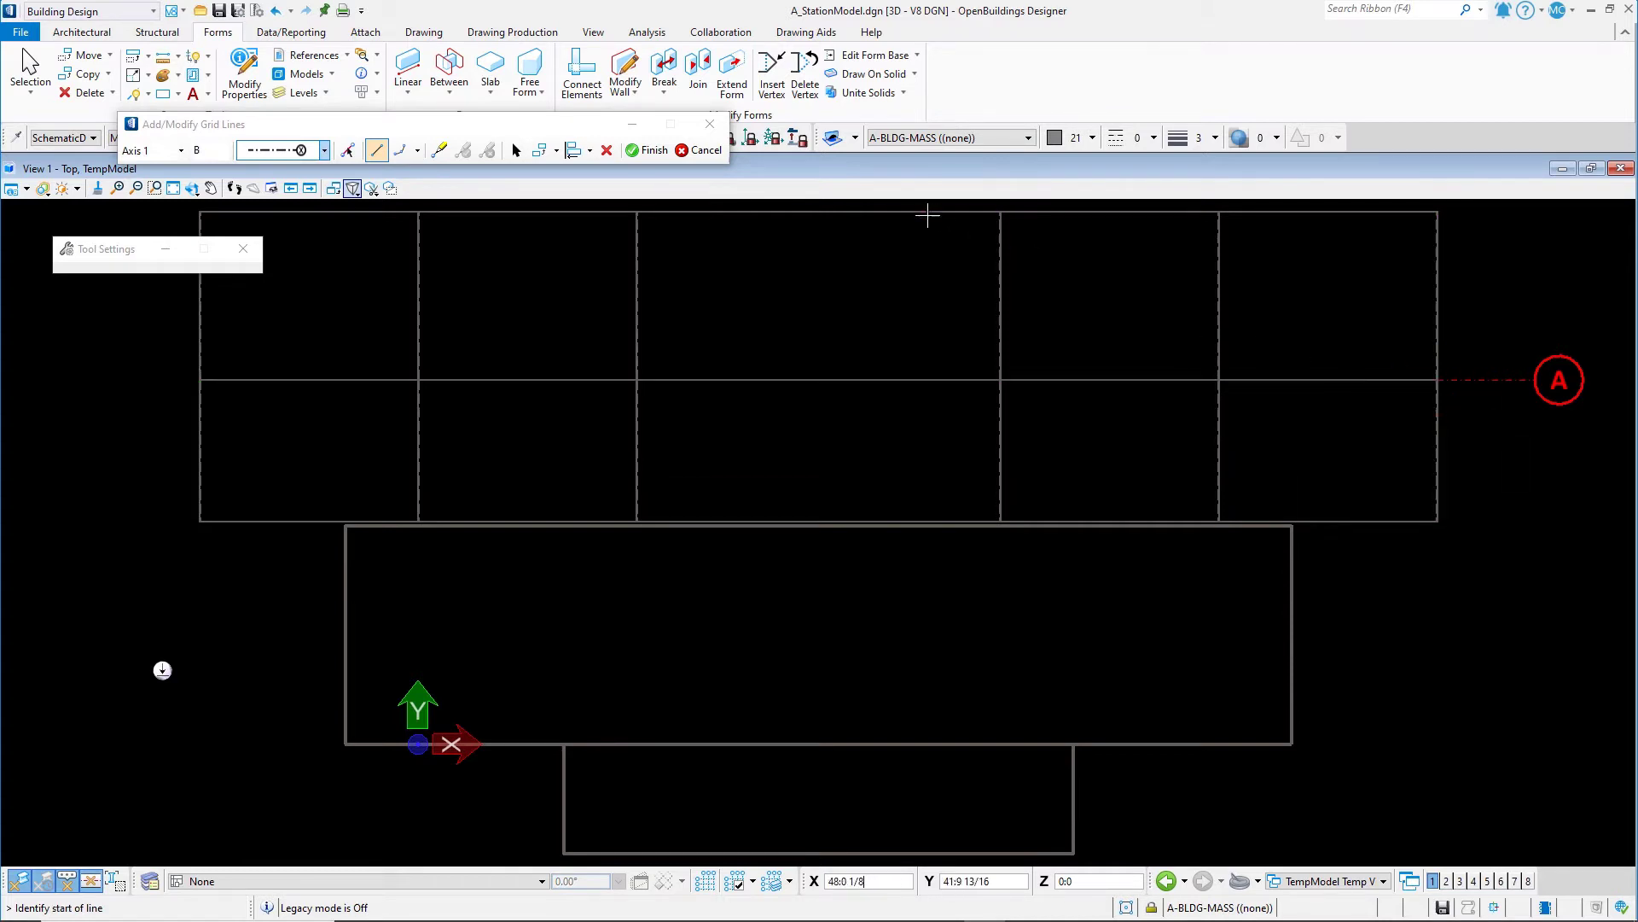
Copy horizontal grid line A onto the upper edge and then the lower edge of the main building outline.
left_click(557, 151)
left_click(580, 174)
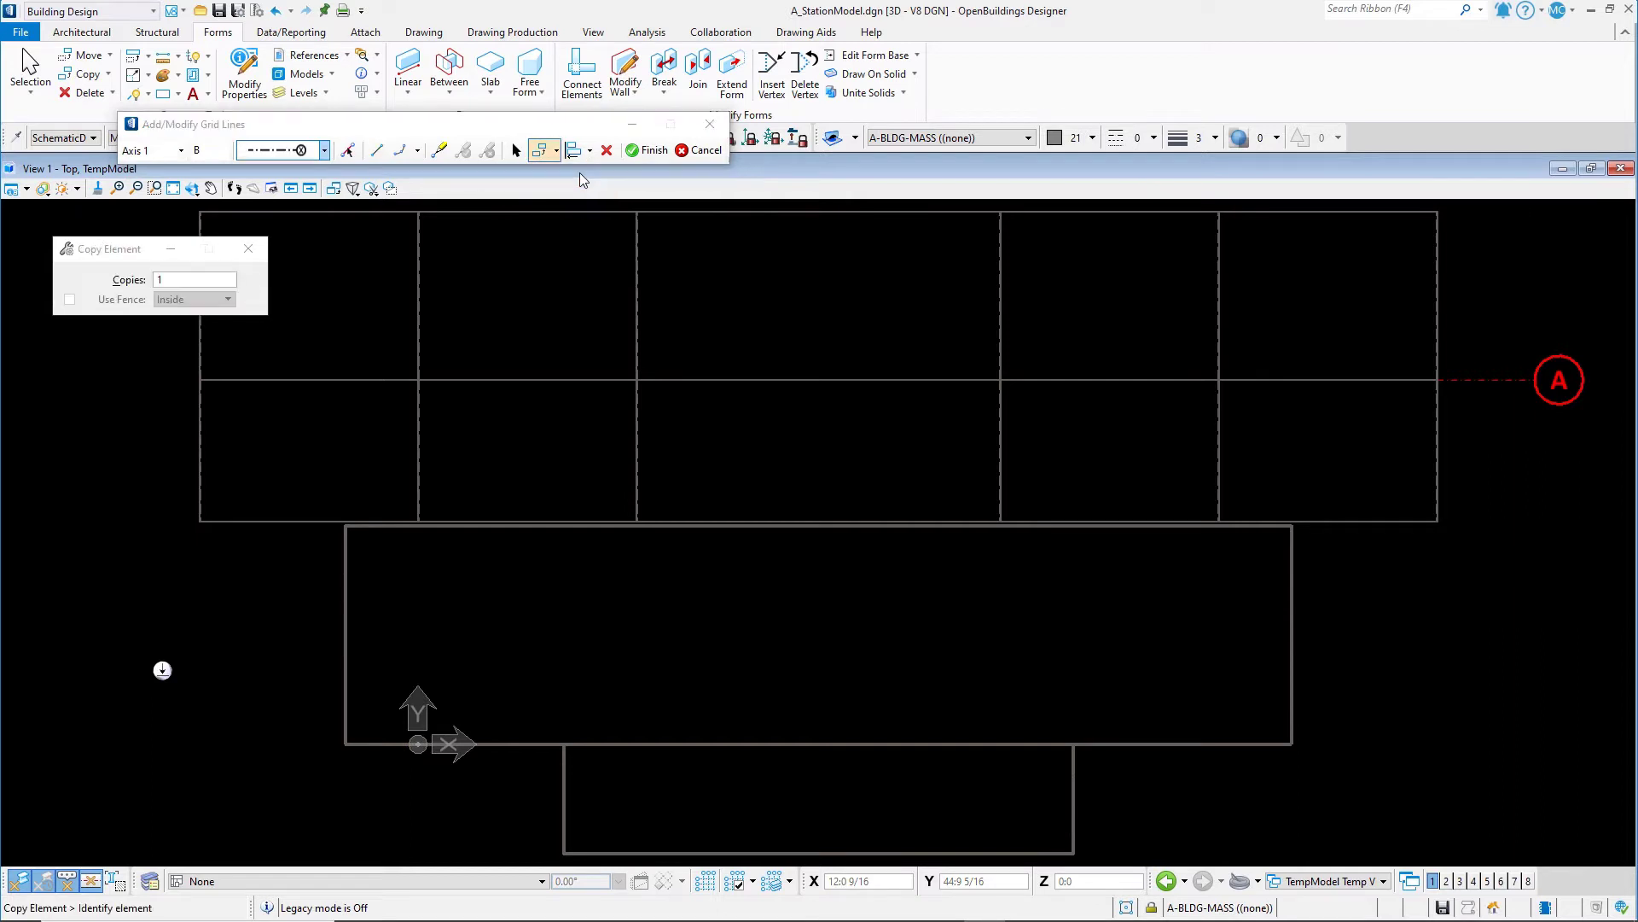
left_click(227, 380)
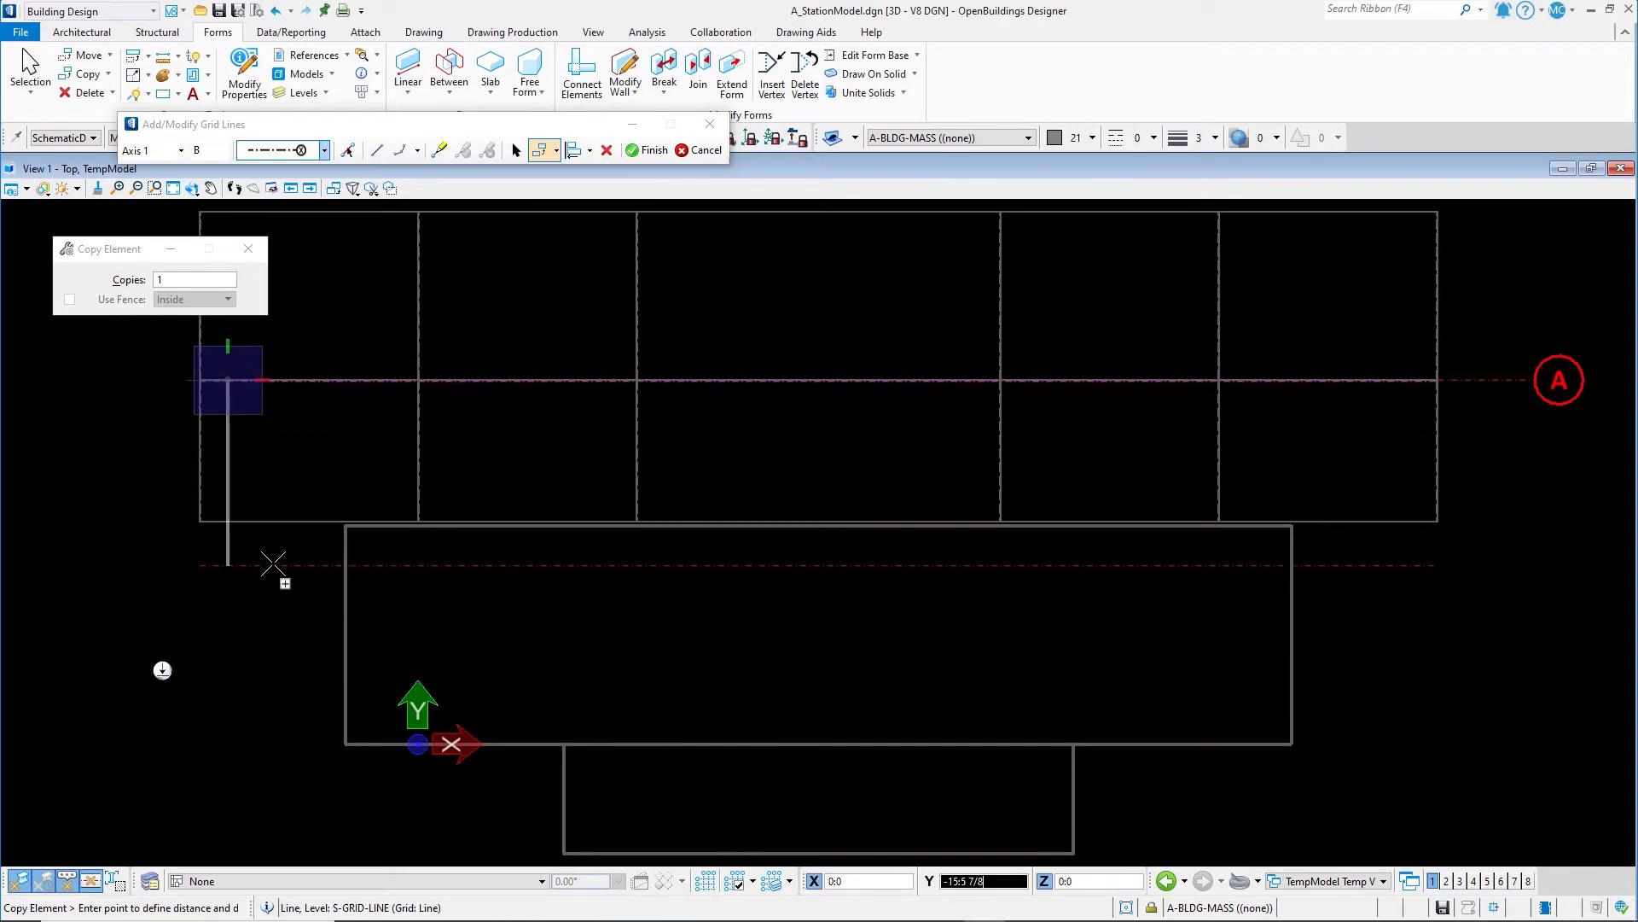
left_click(345, 525)
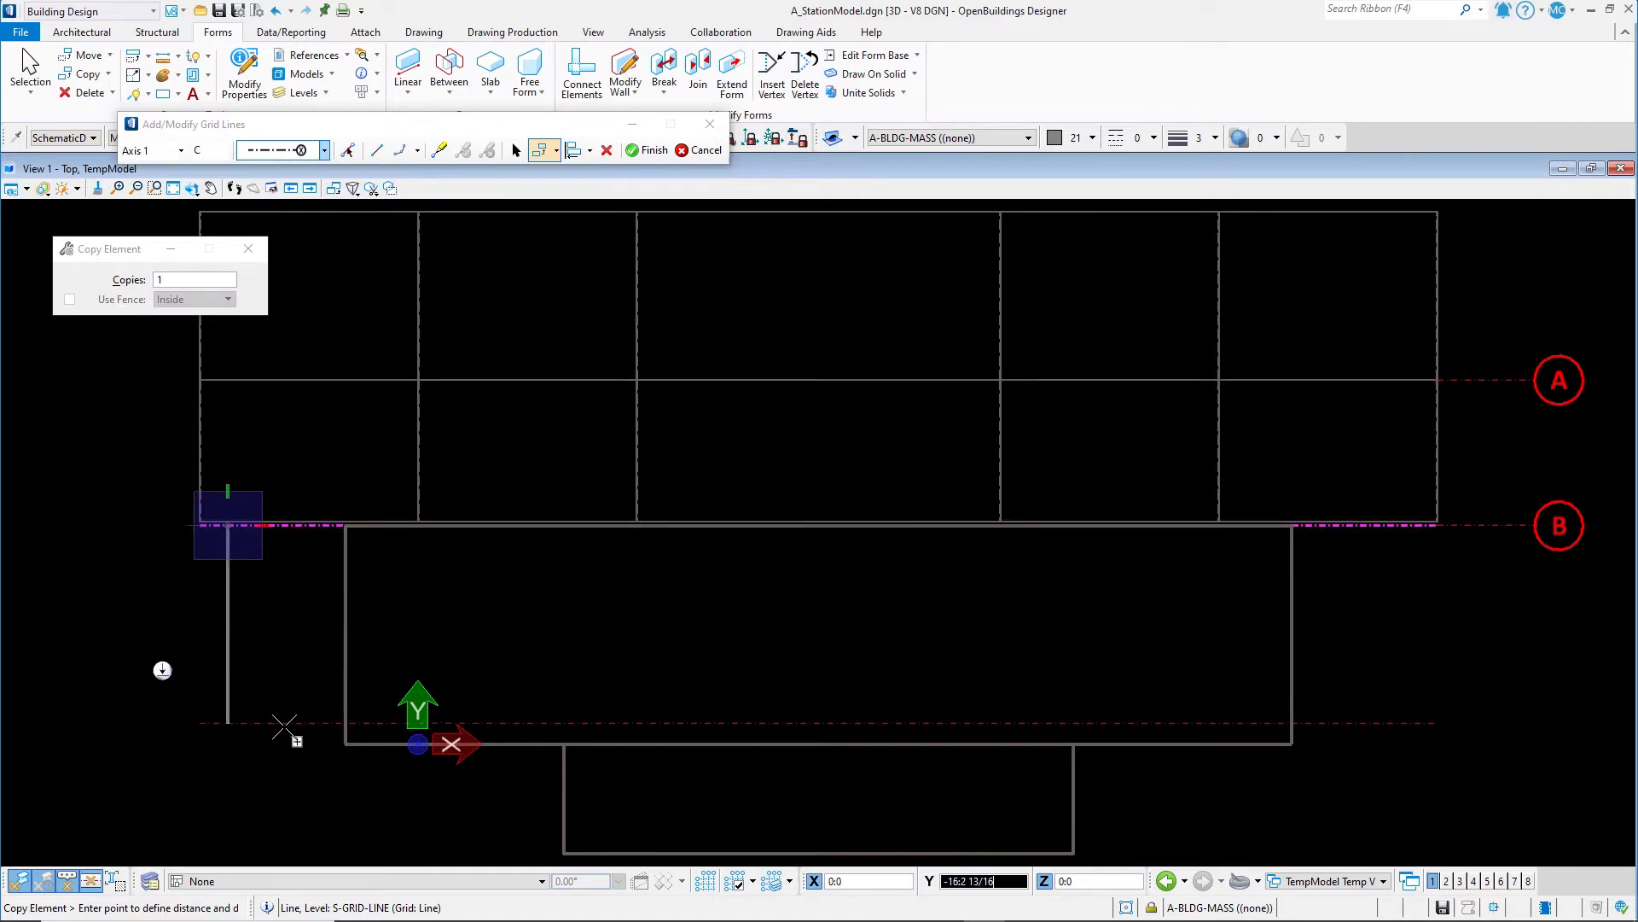
left_click(344, 744)
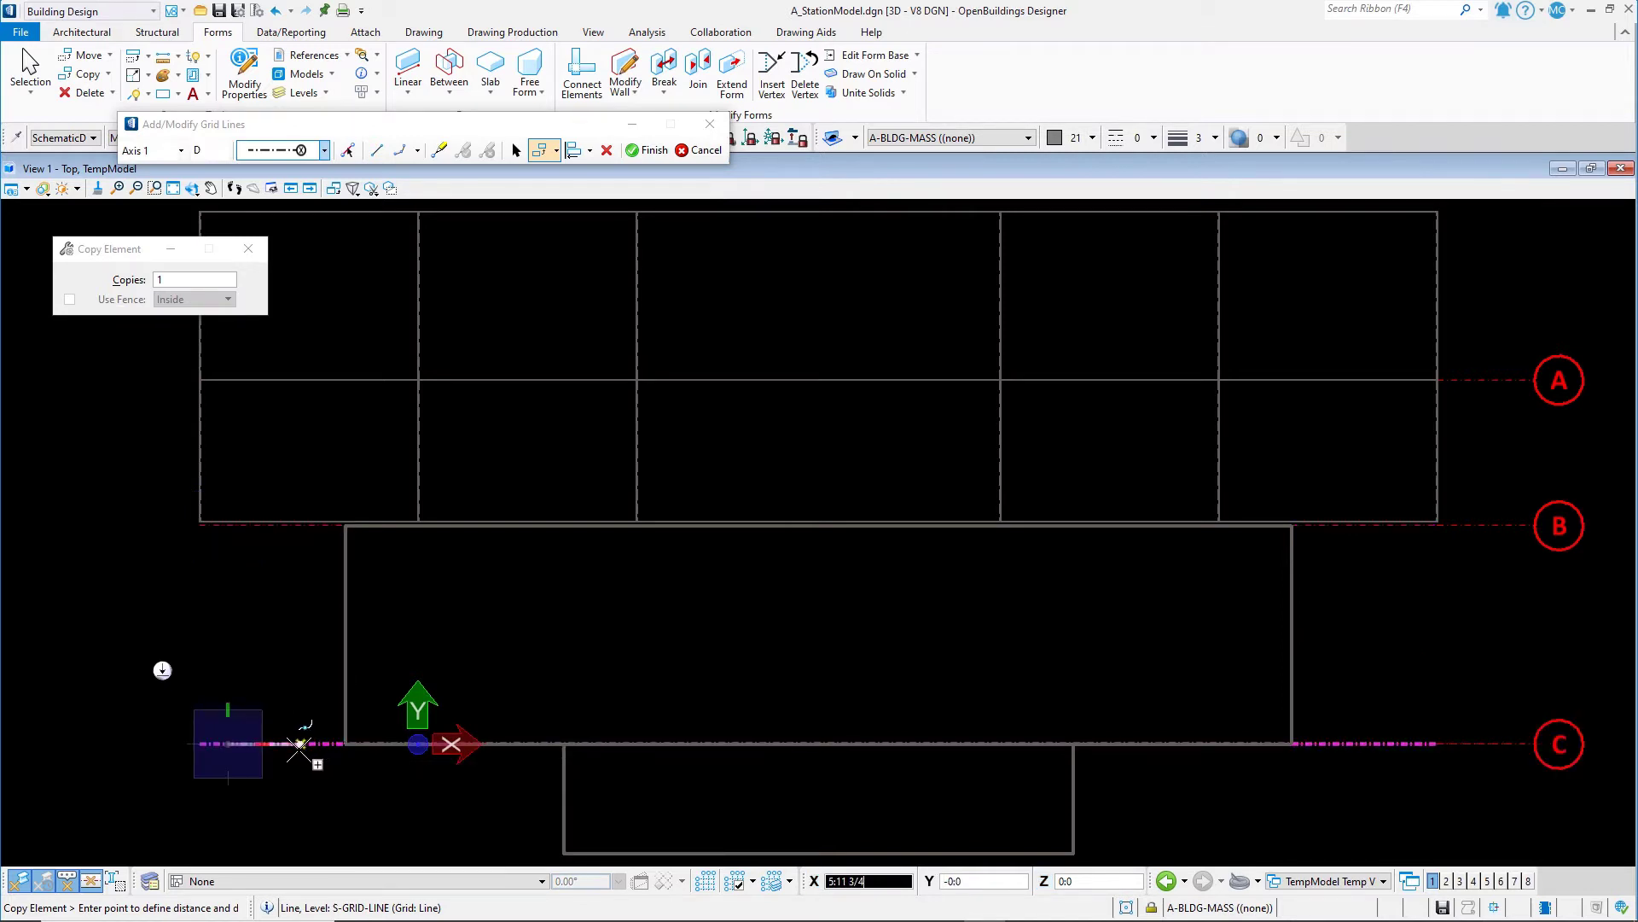
right_click(281, 784)
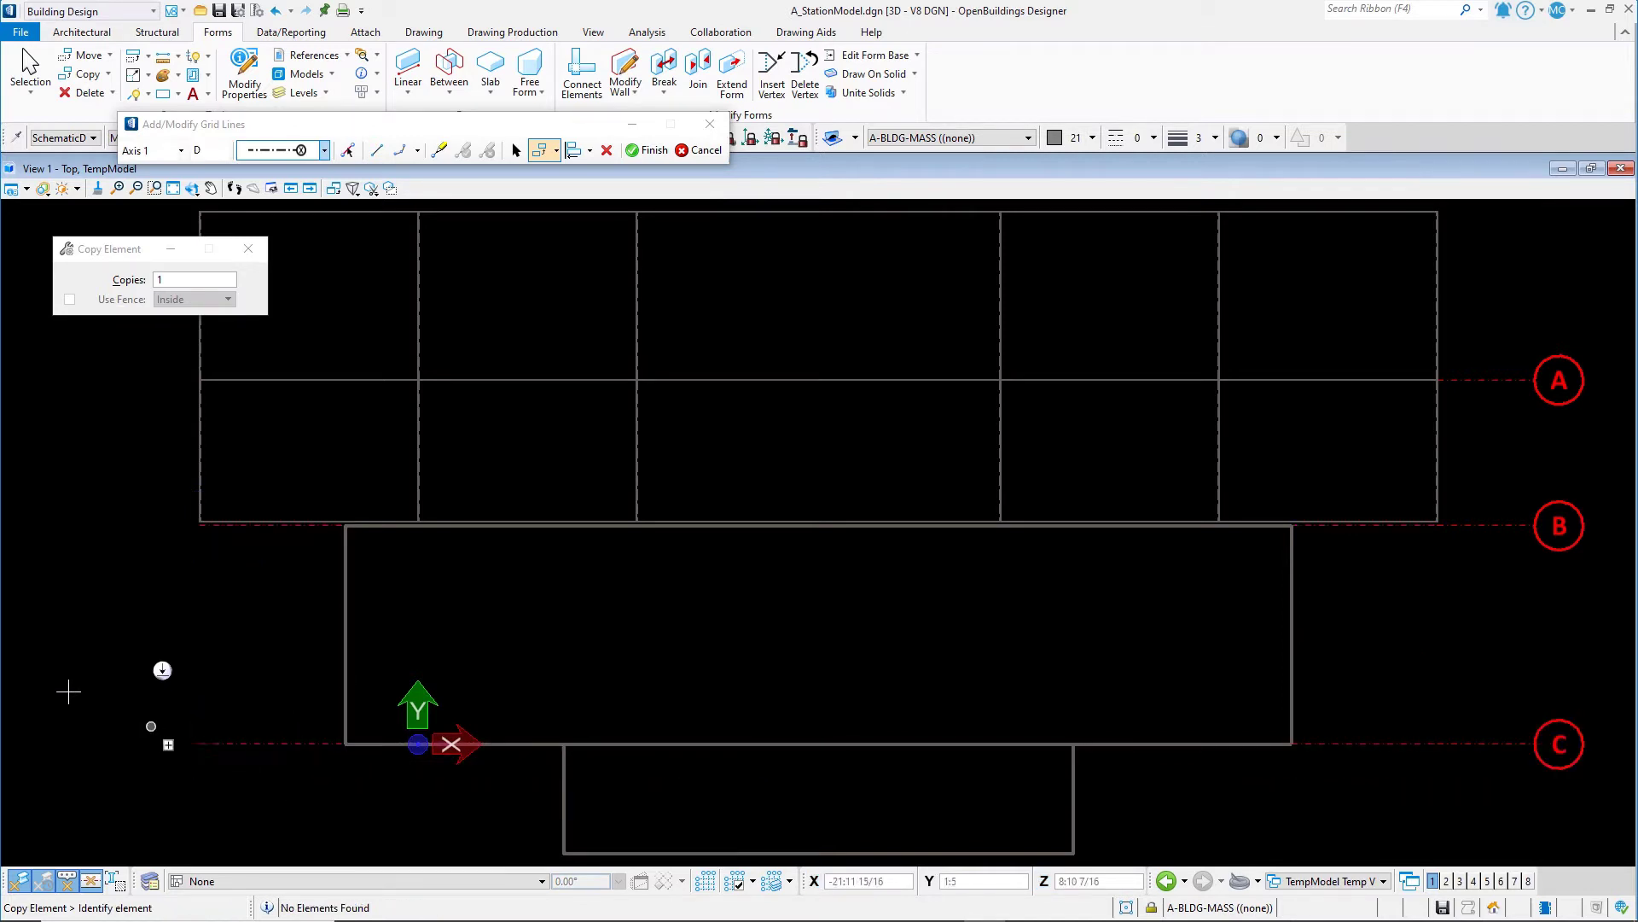
Draw the first Axis 2 grid line with an end label from the left end of grid line C to the canopy's upper-left corner.
left_click(180, 150)
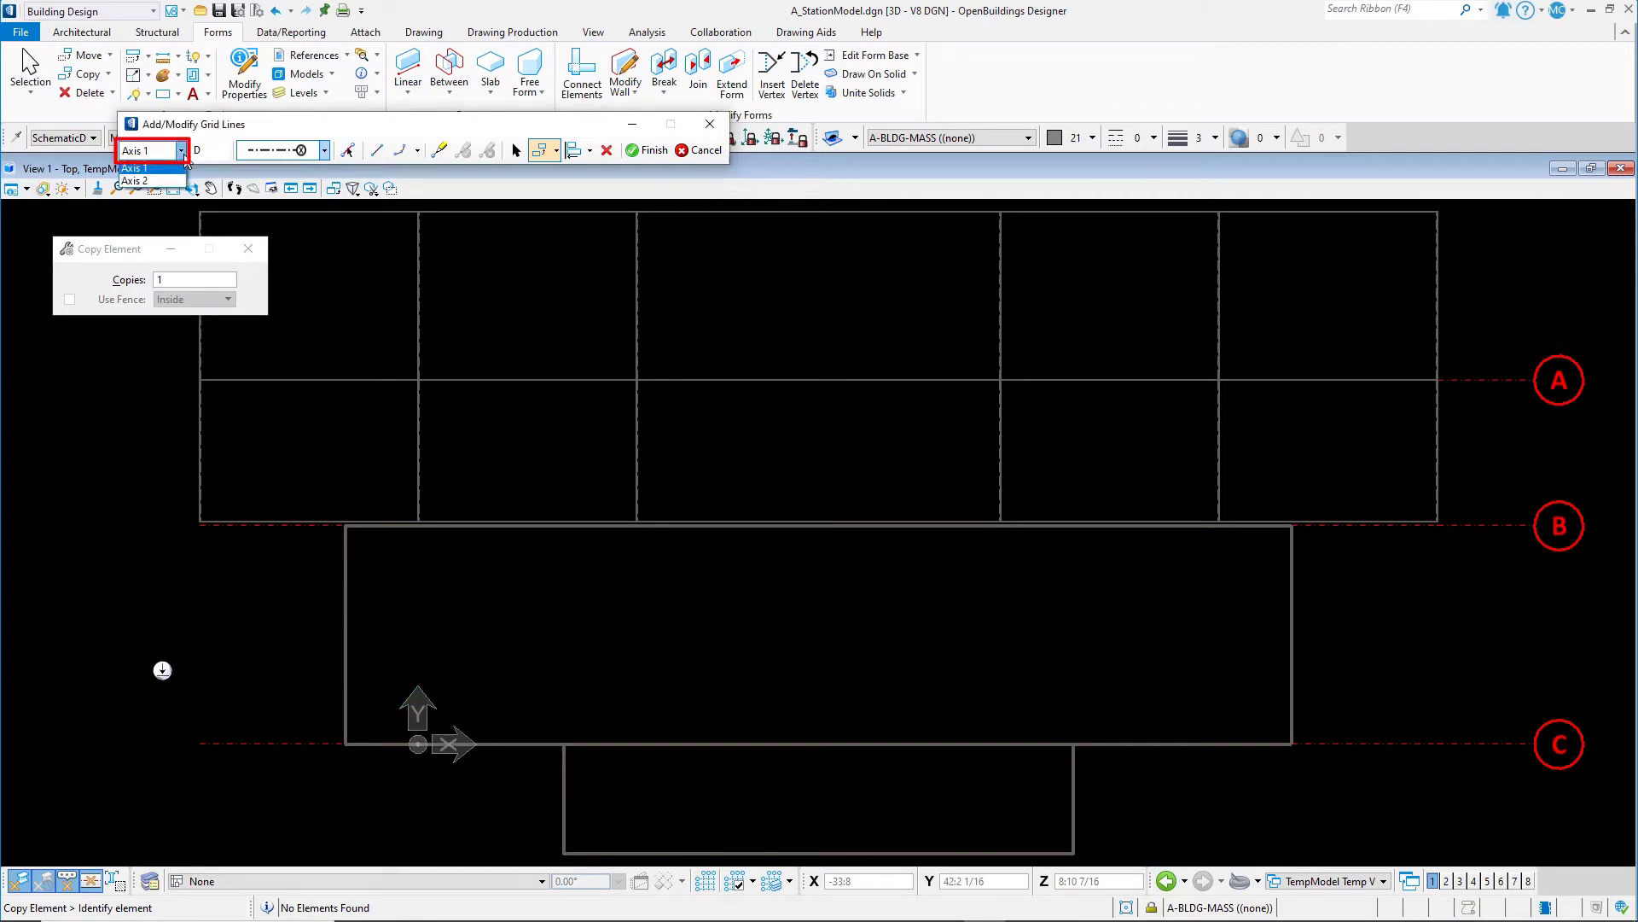
left_click(175, 181)
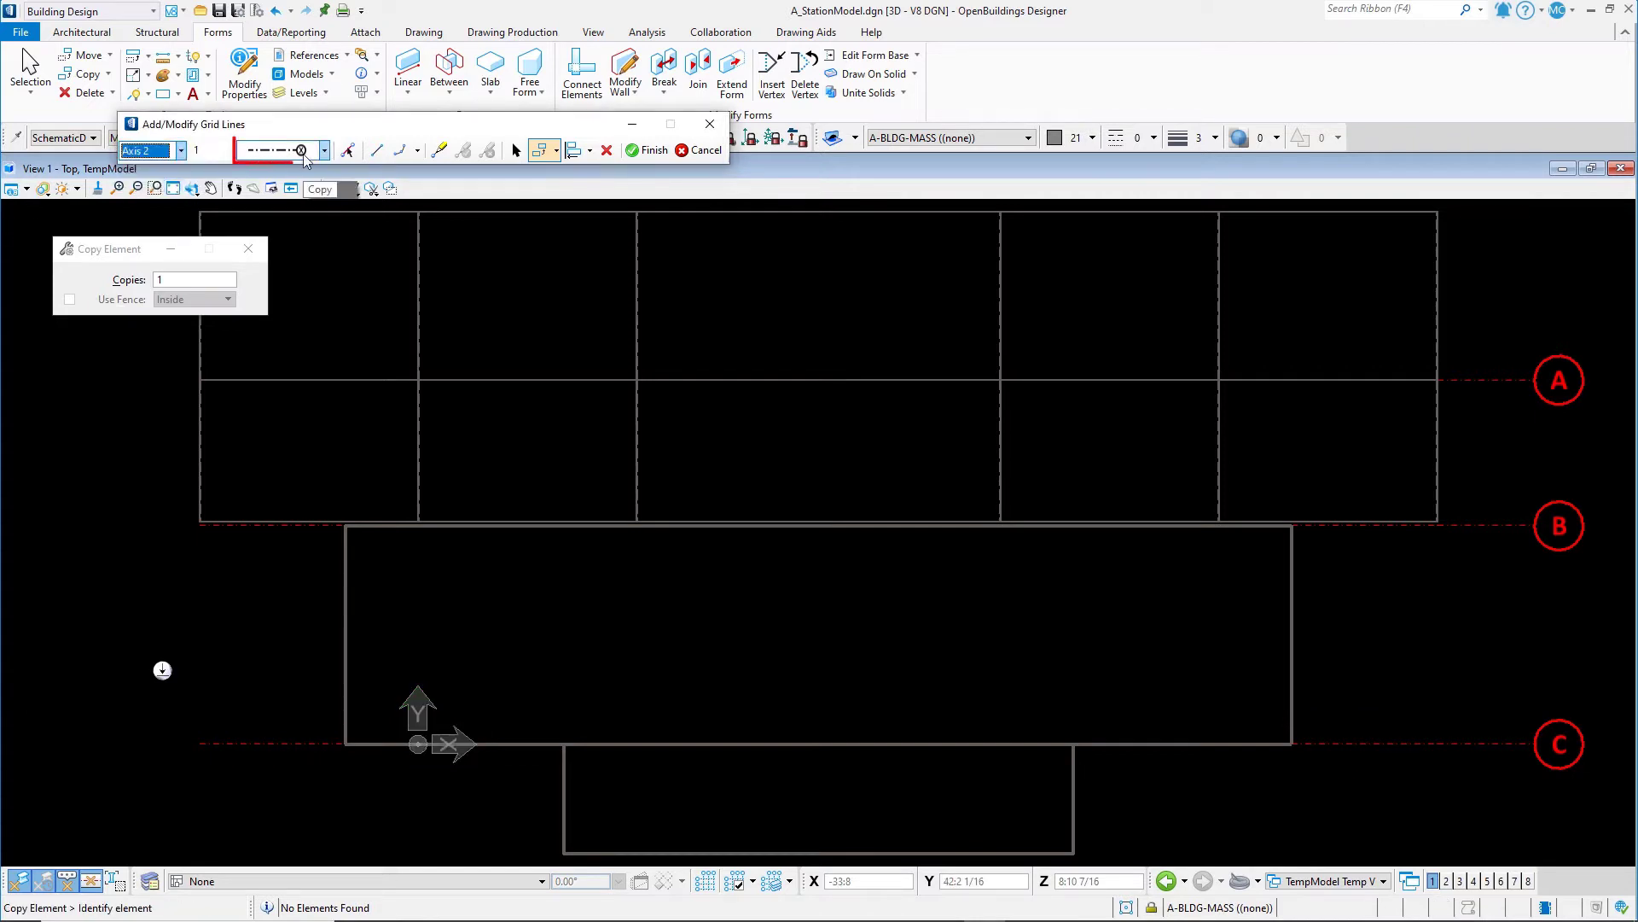
left_click(324, 152)
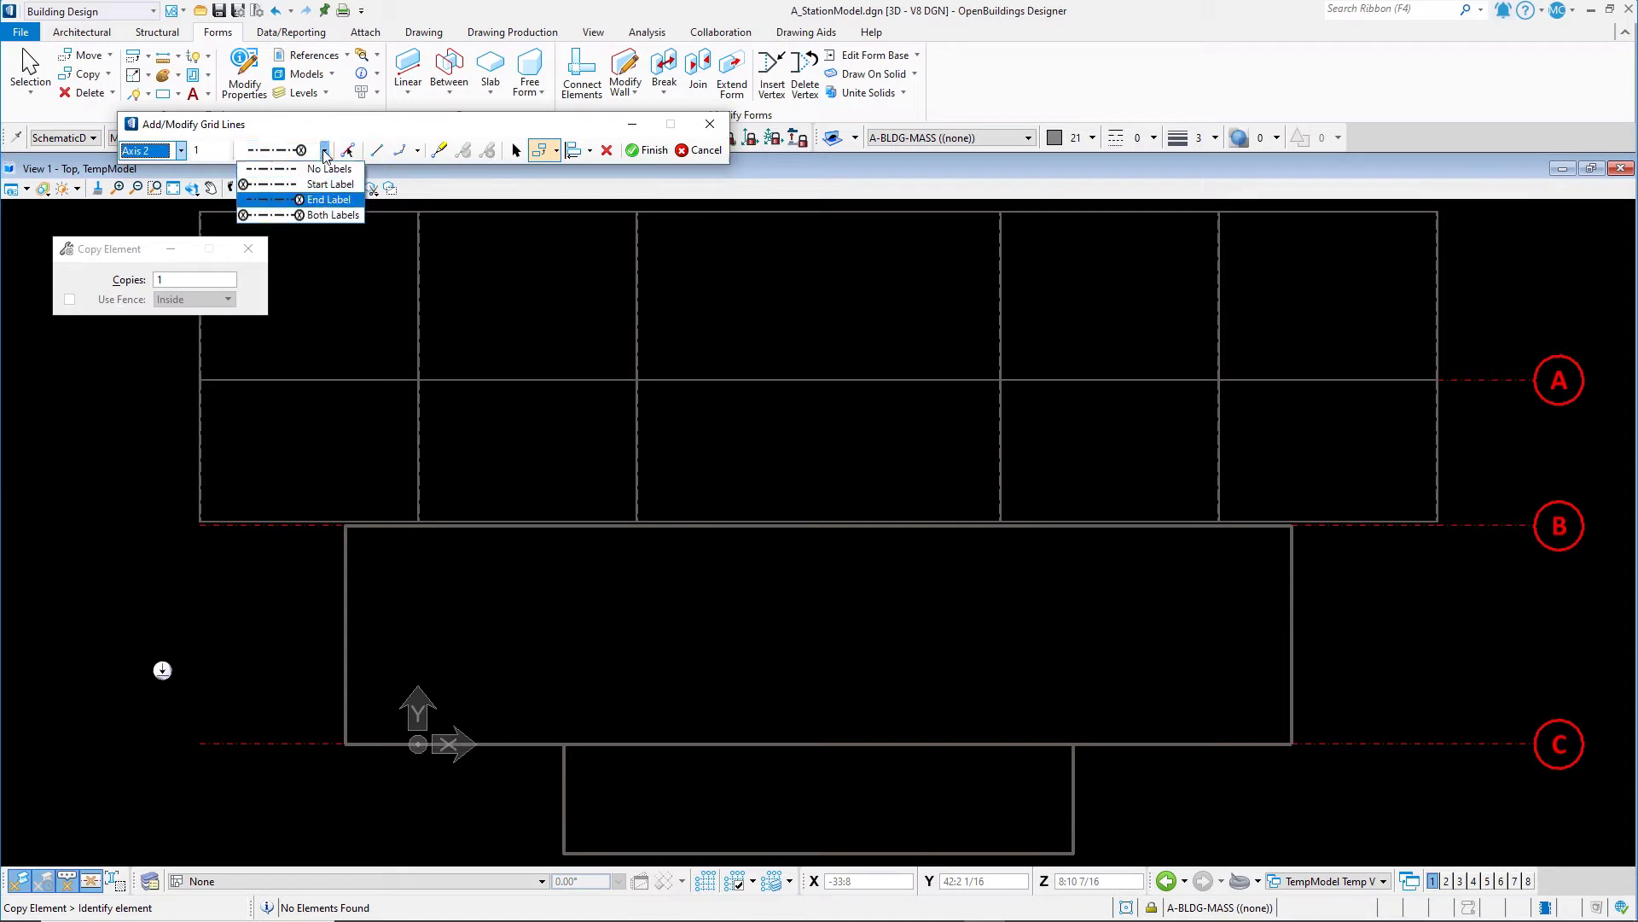
left_click(327, 202)
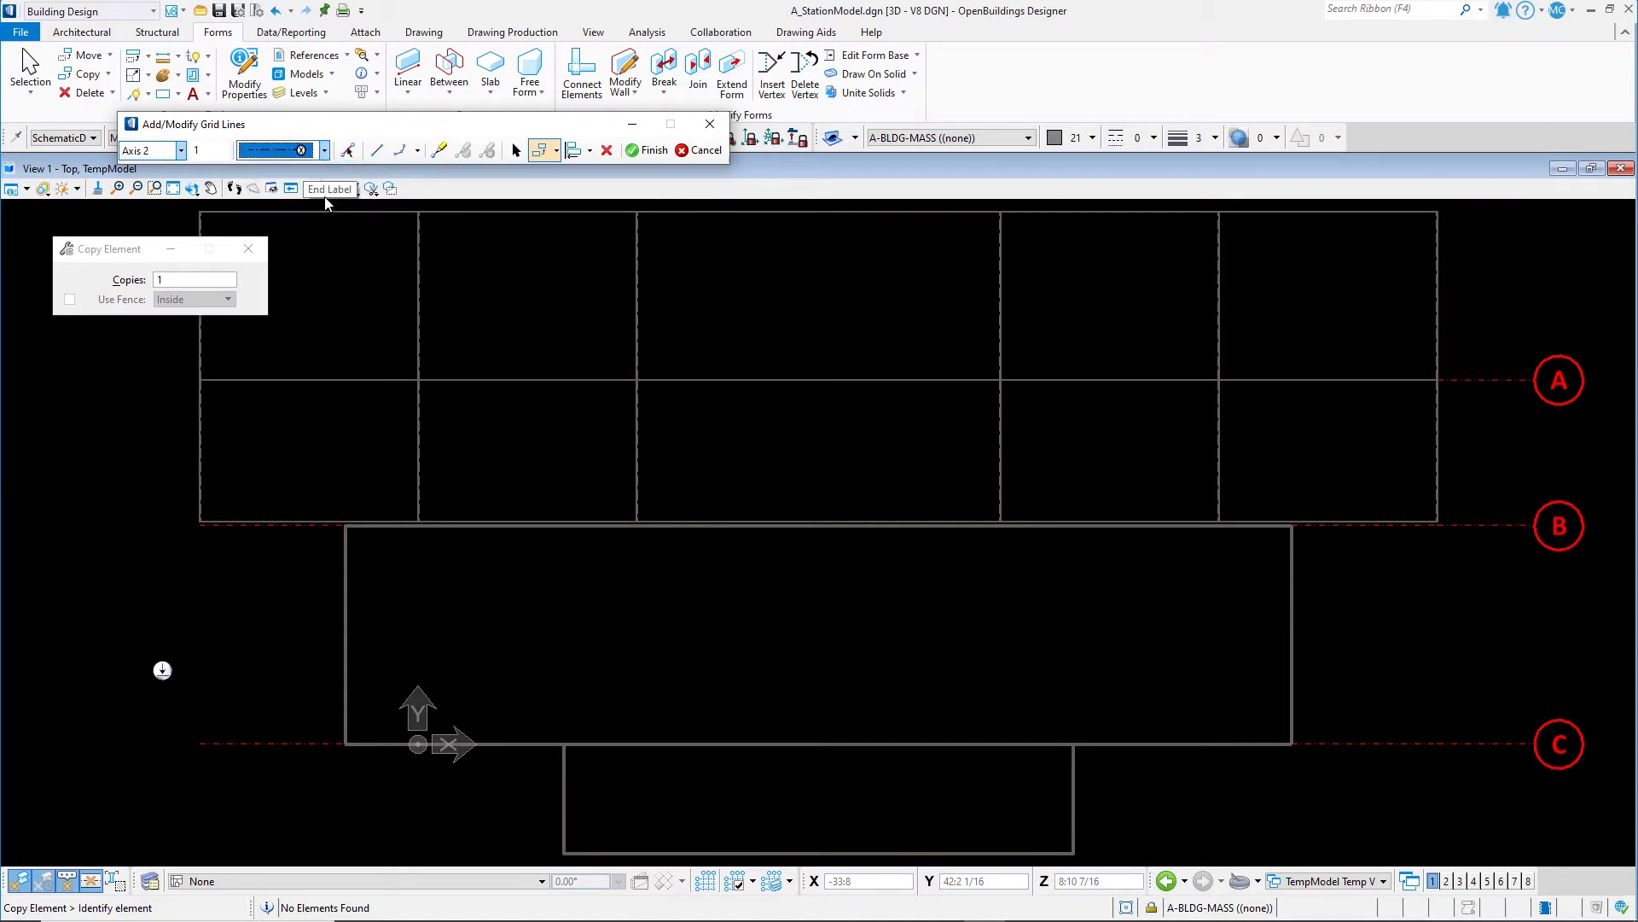
left_click(376, 152)
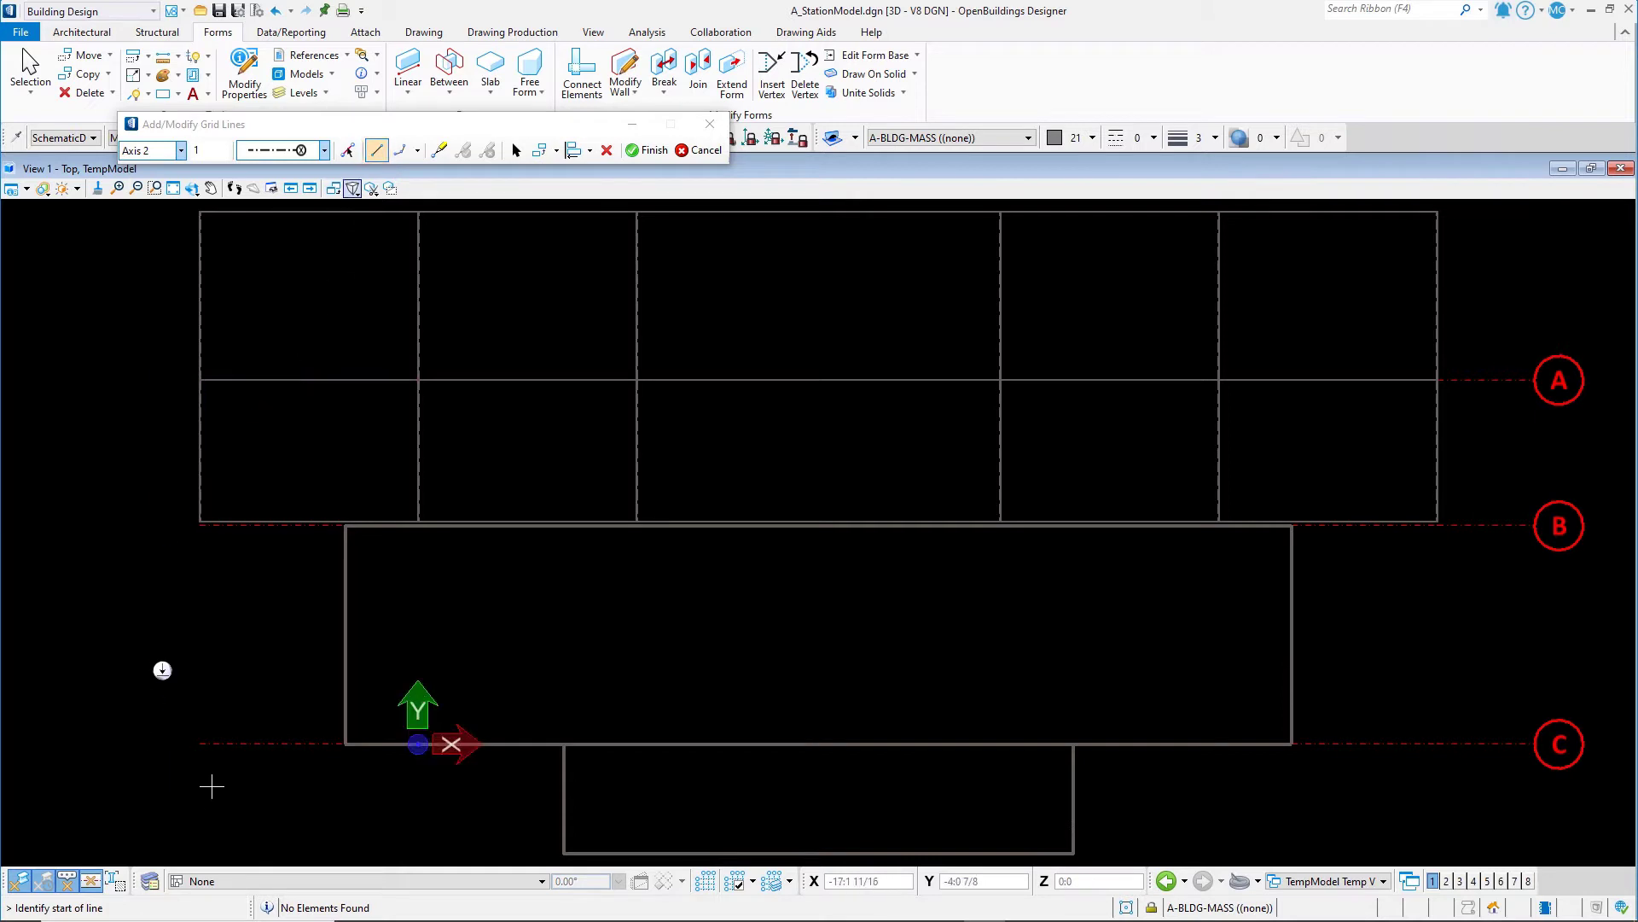
left_click(198, 743)
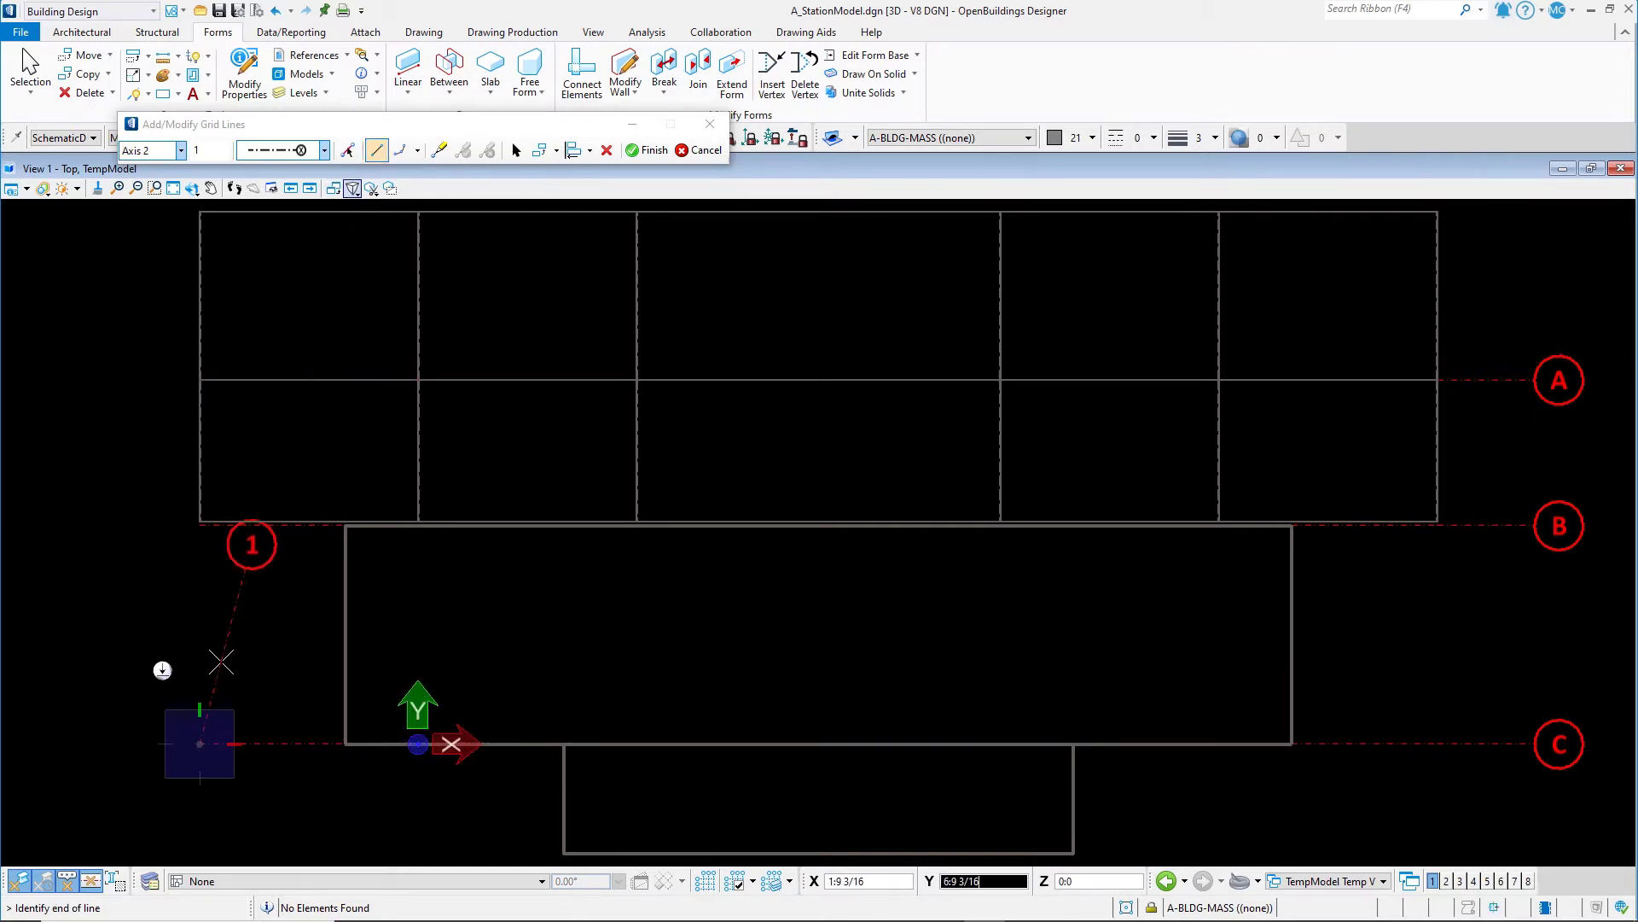
scroll(221, 662, "down", 2)
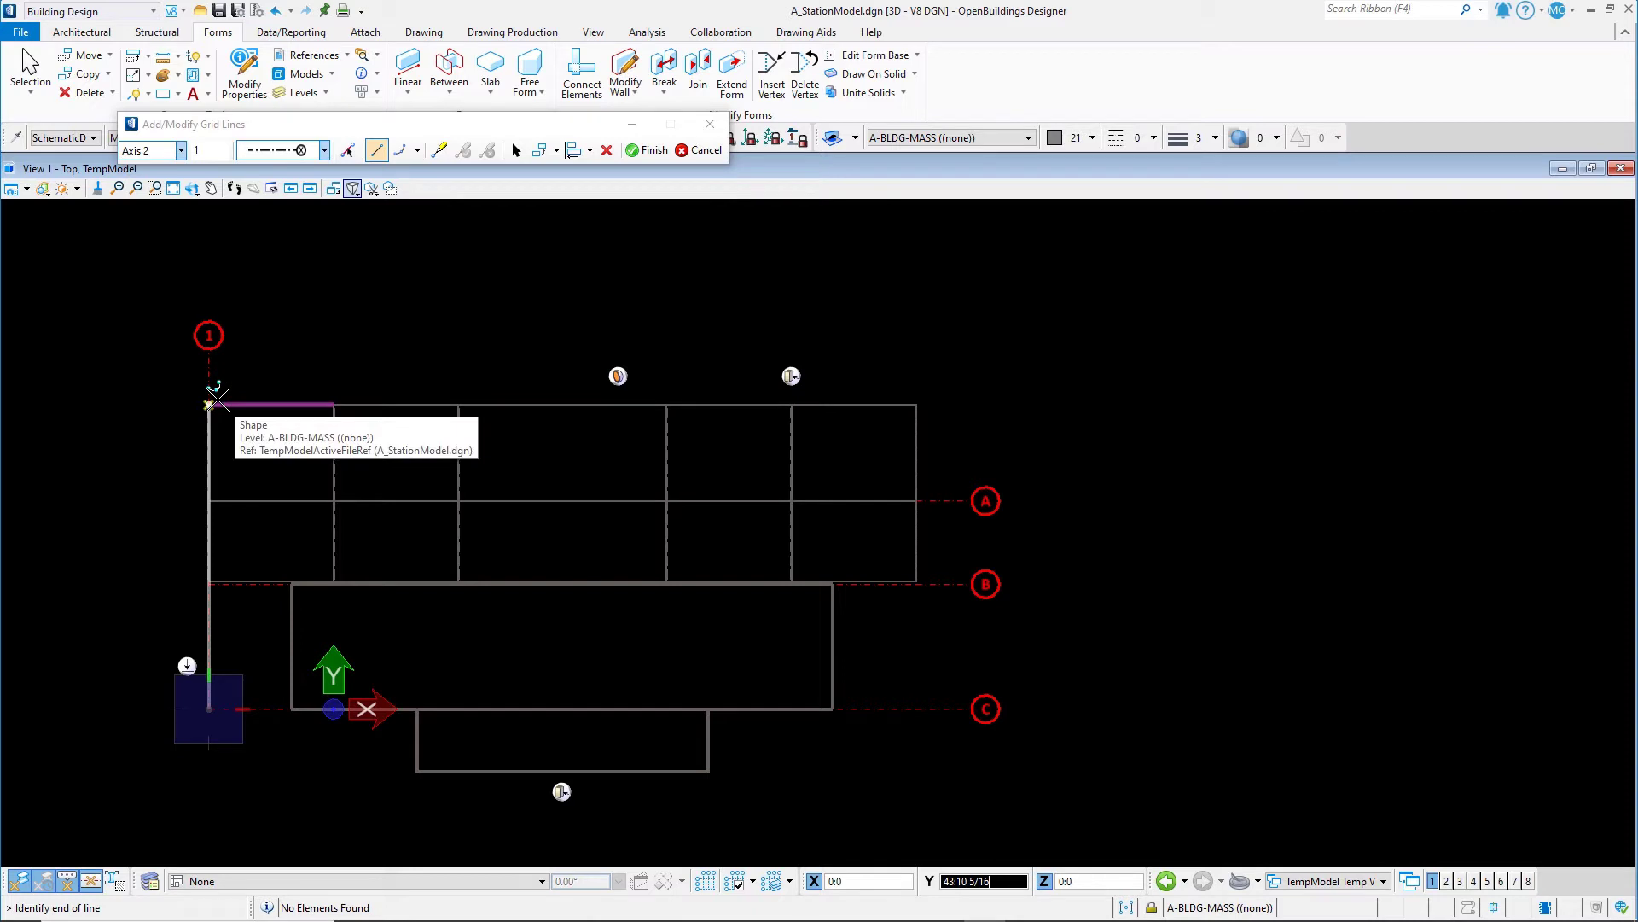
left_click(209, 404)
Copy grid line 1 onto each of the canopy's remaining vertical division lines in turn, ending at its right edge.
left_click(541, 151)
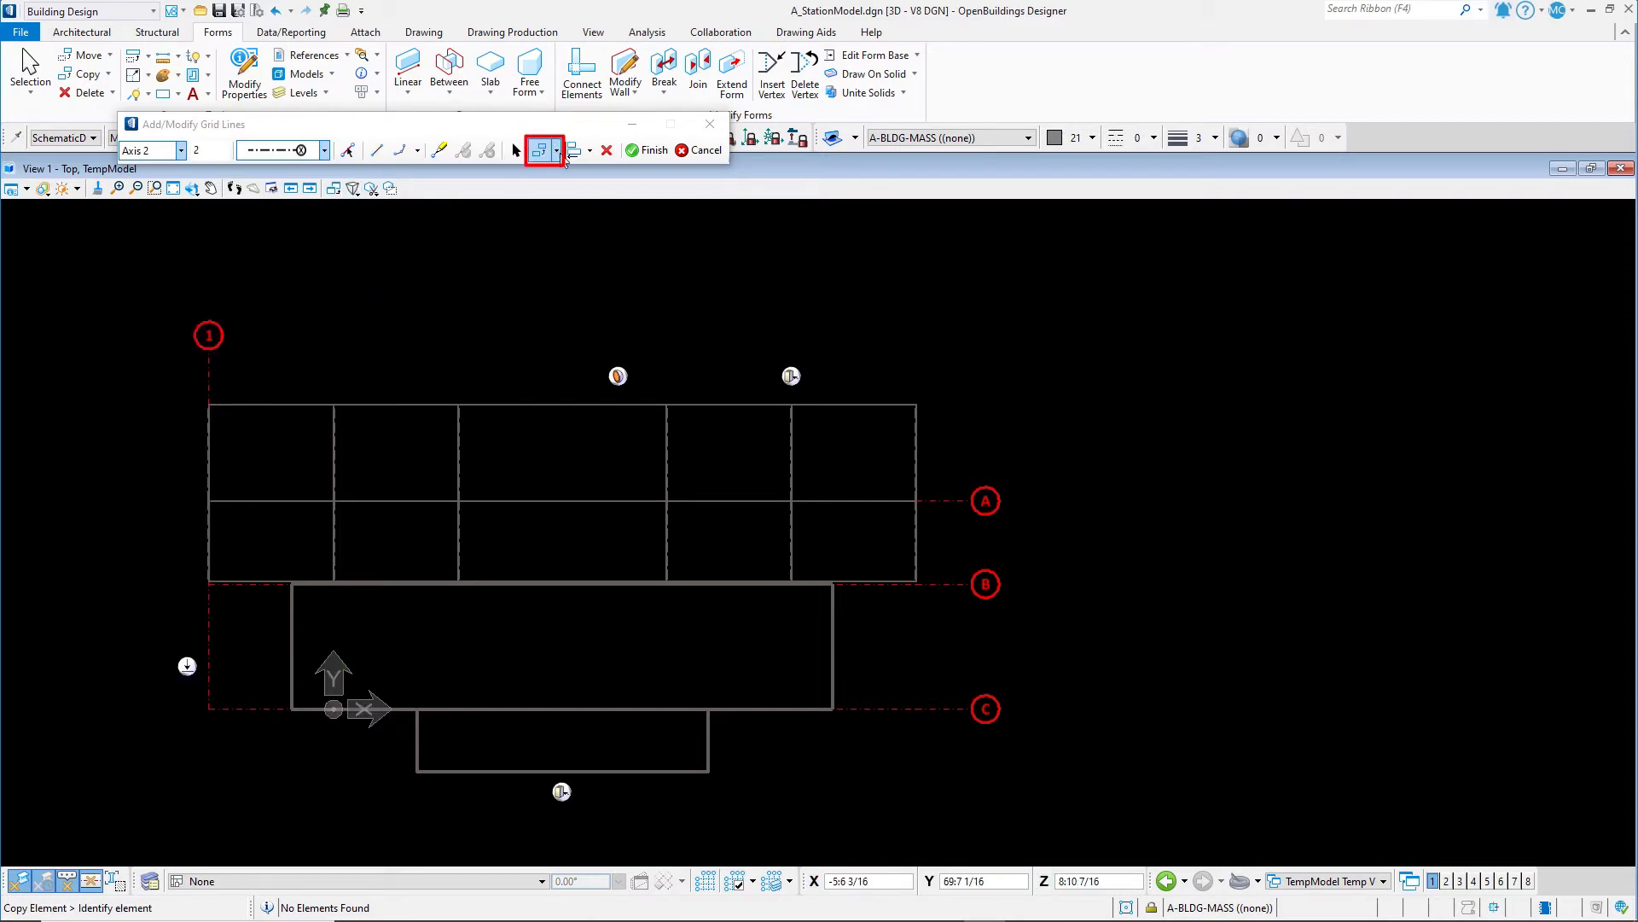
left_click(556, 152)
left_click(581, 172)
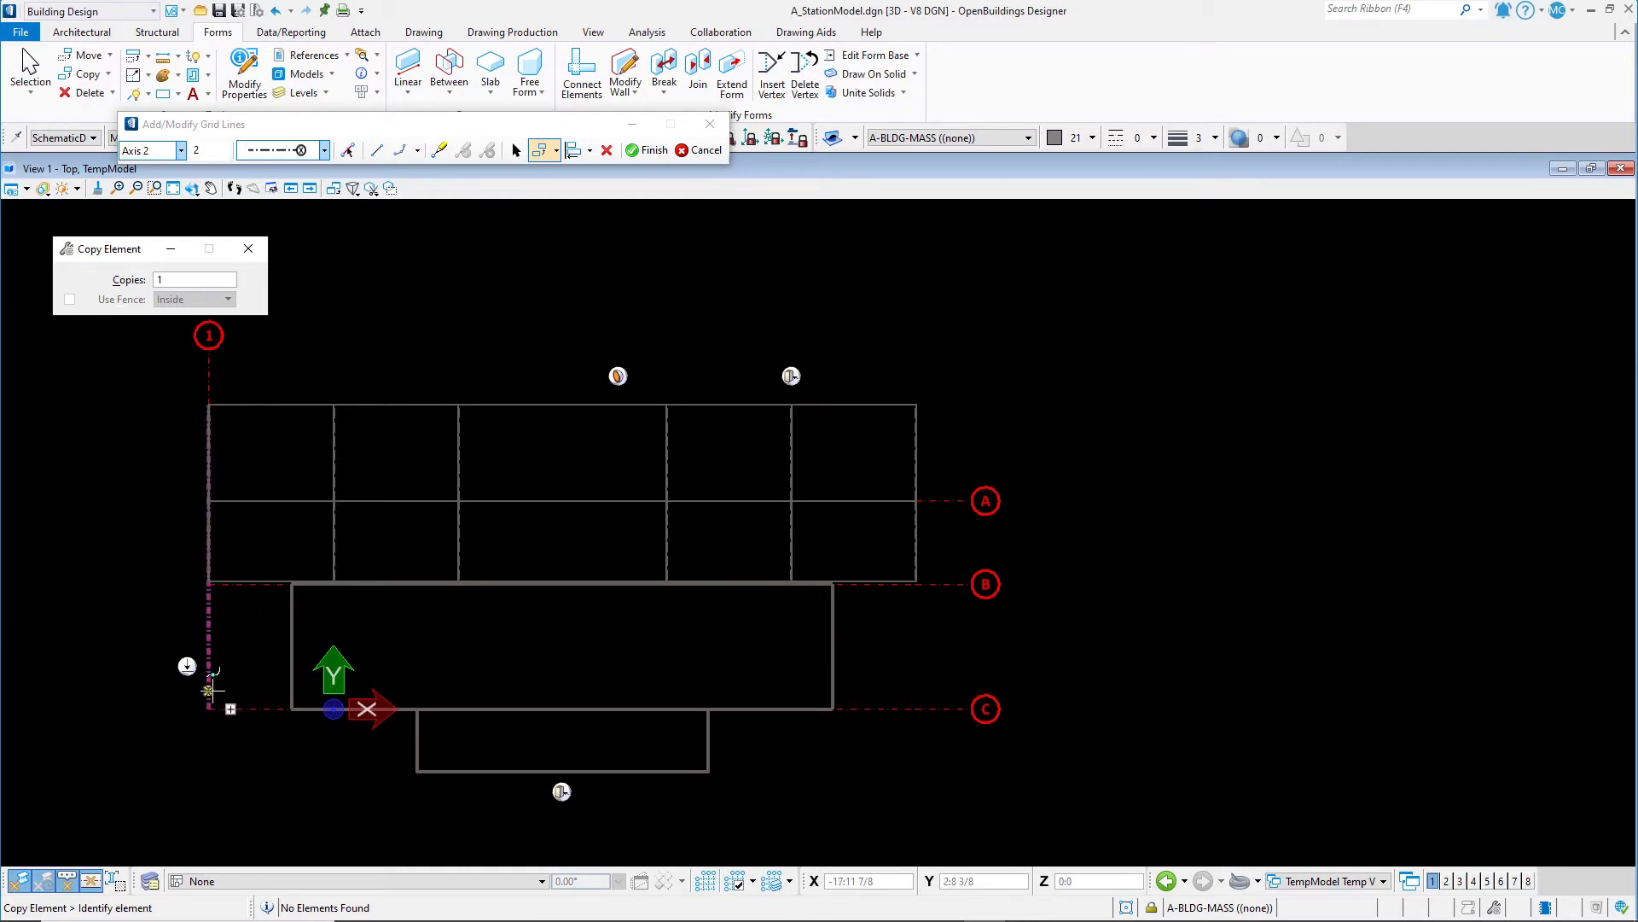
left_click(212, 659)
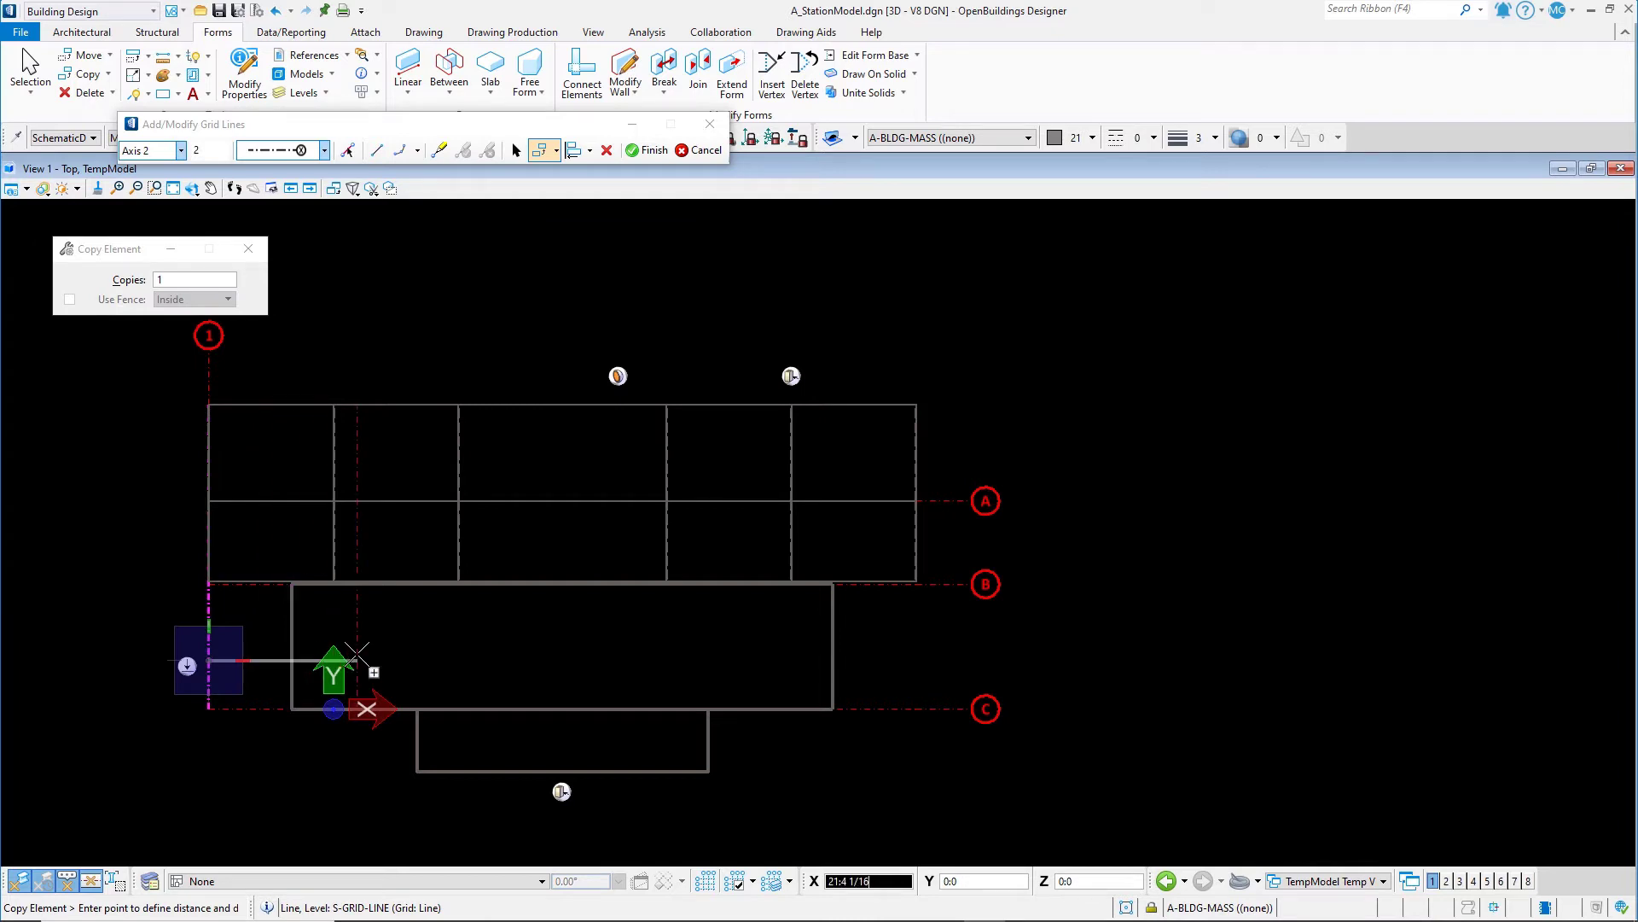
left_click(333, 485)
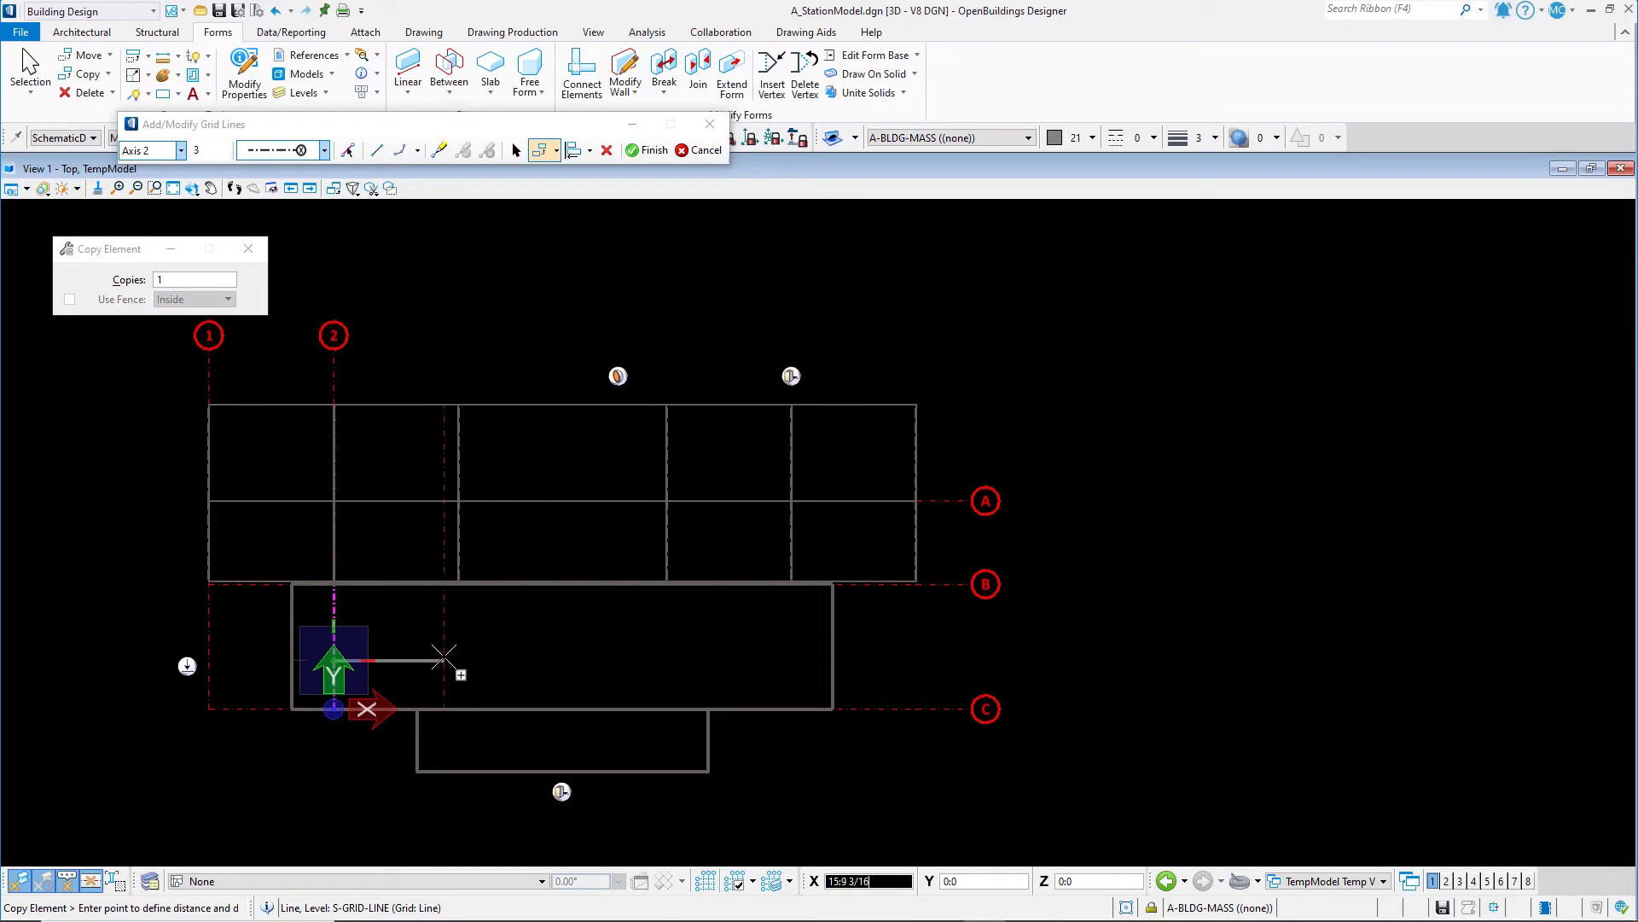
left_click(459, 500)
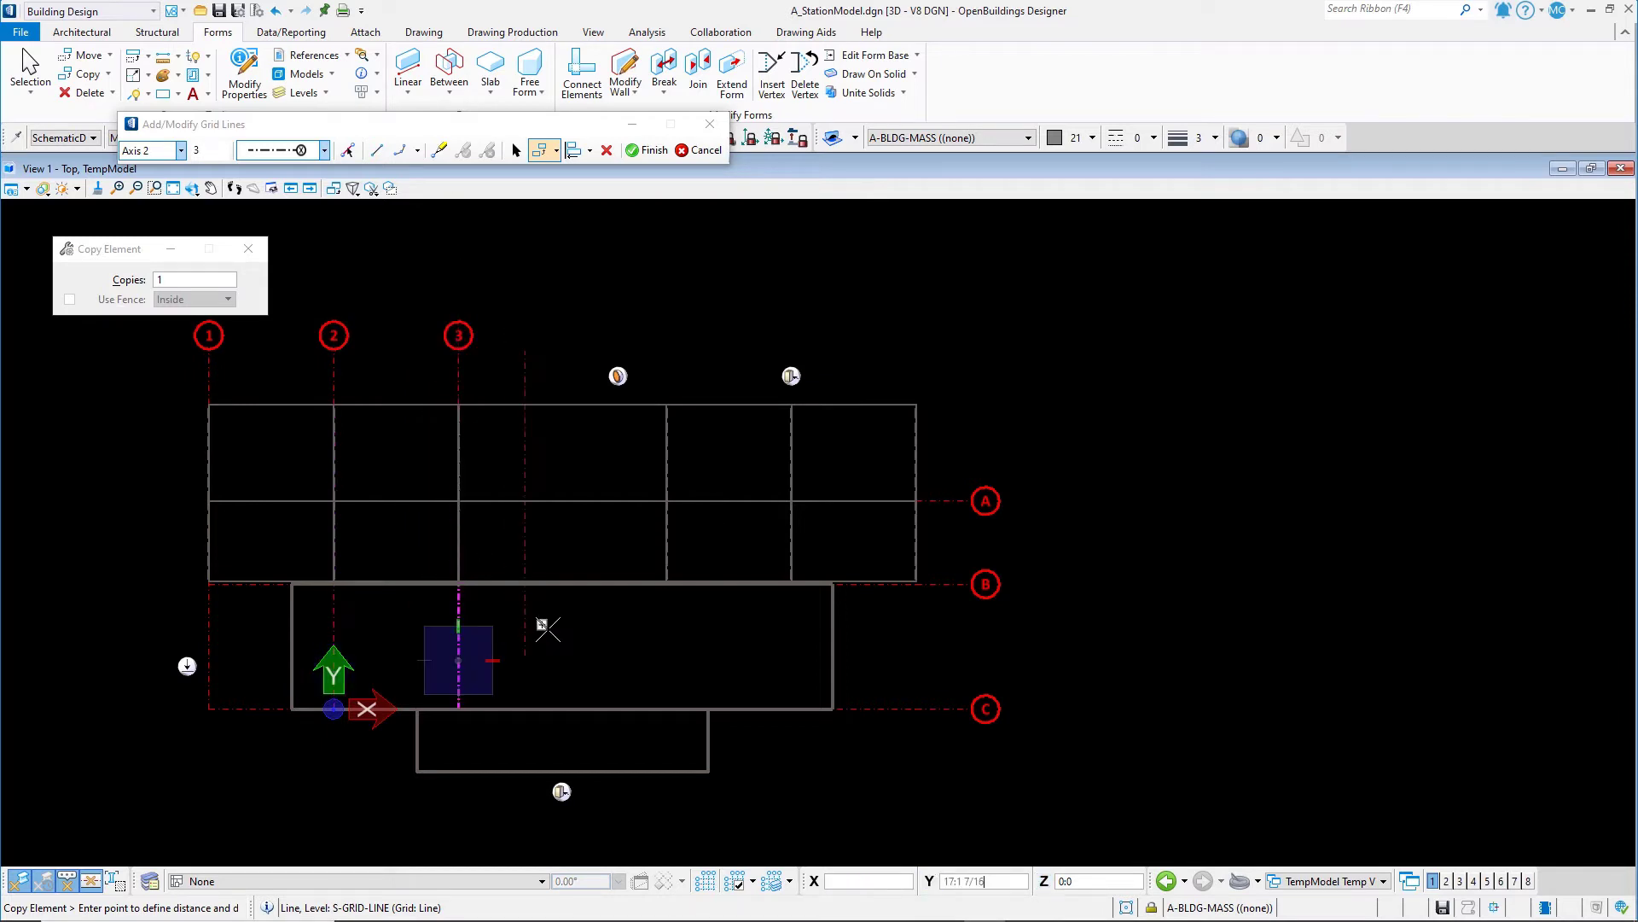
left_click(666, 498)
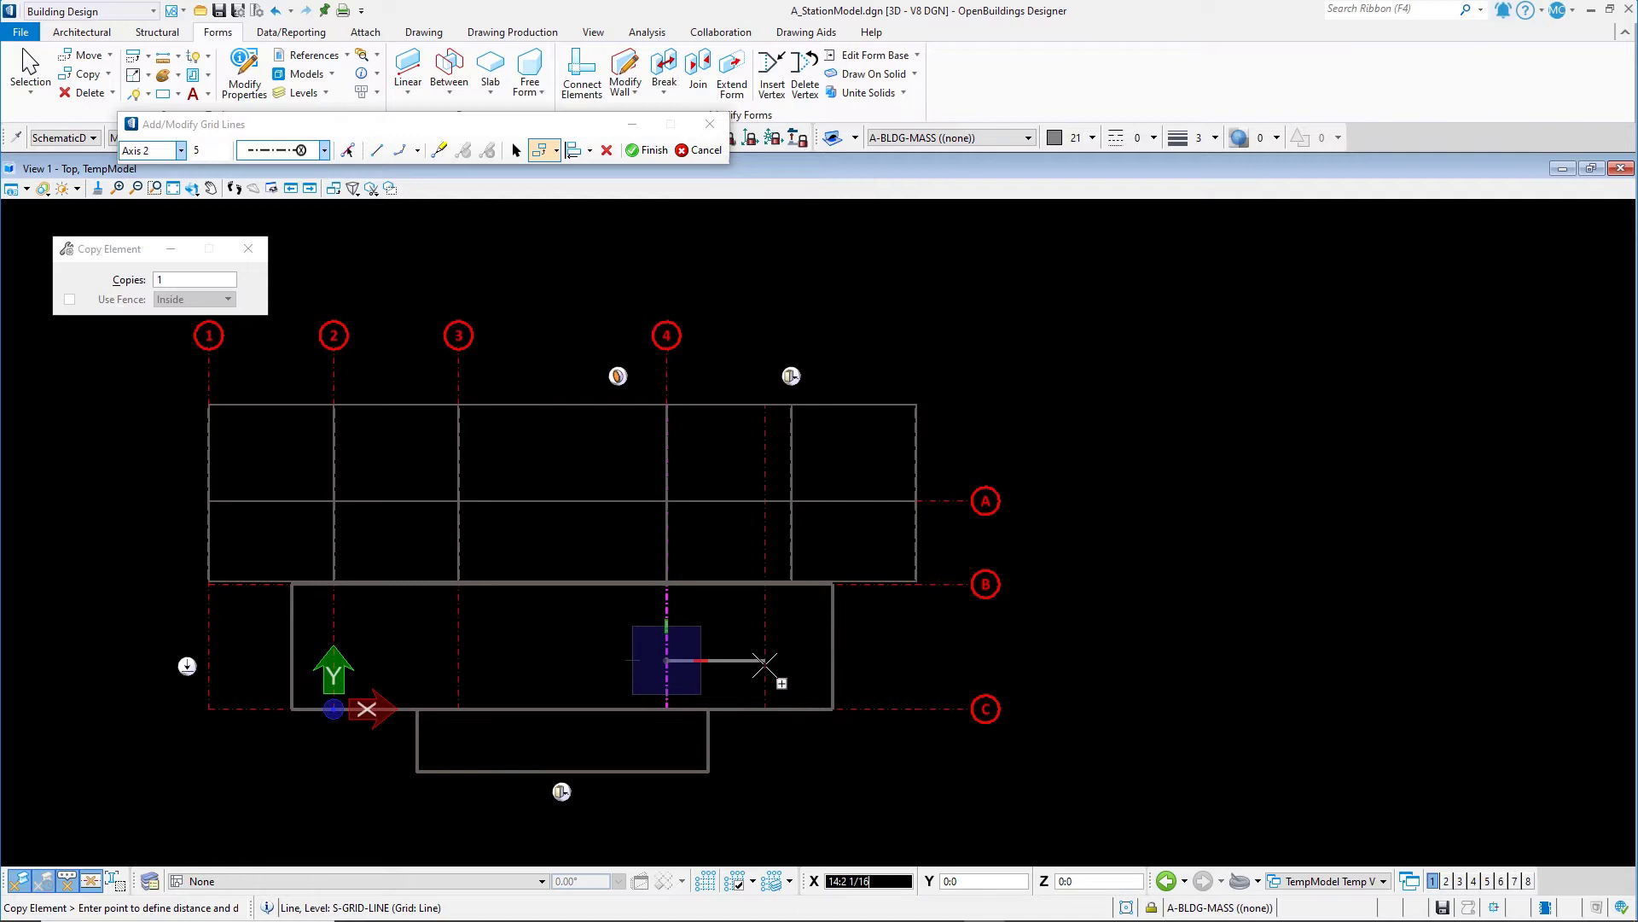
left_click(793, 519)
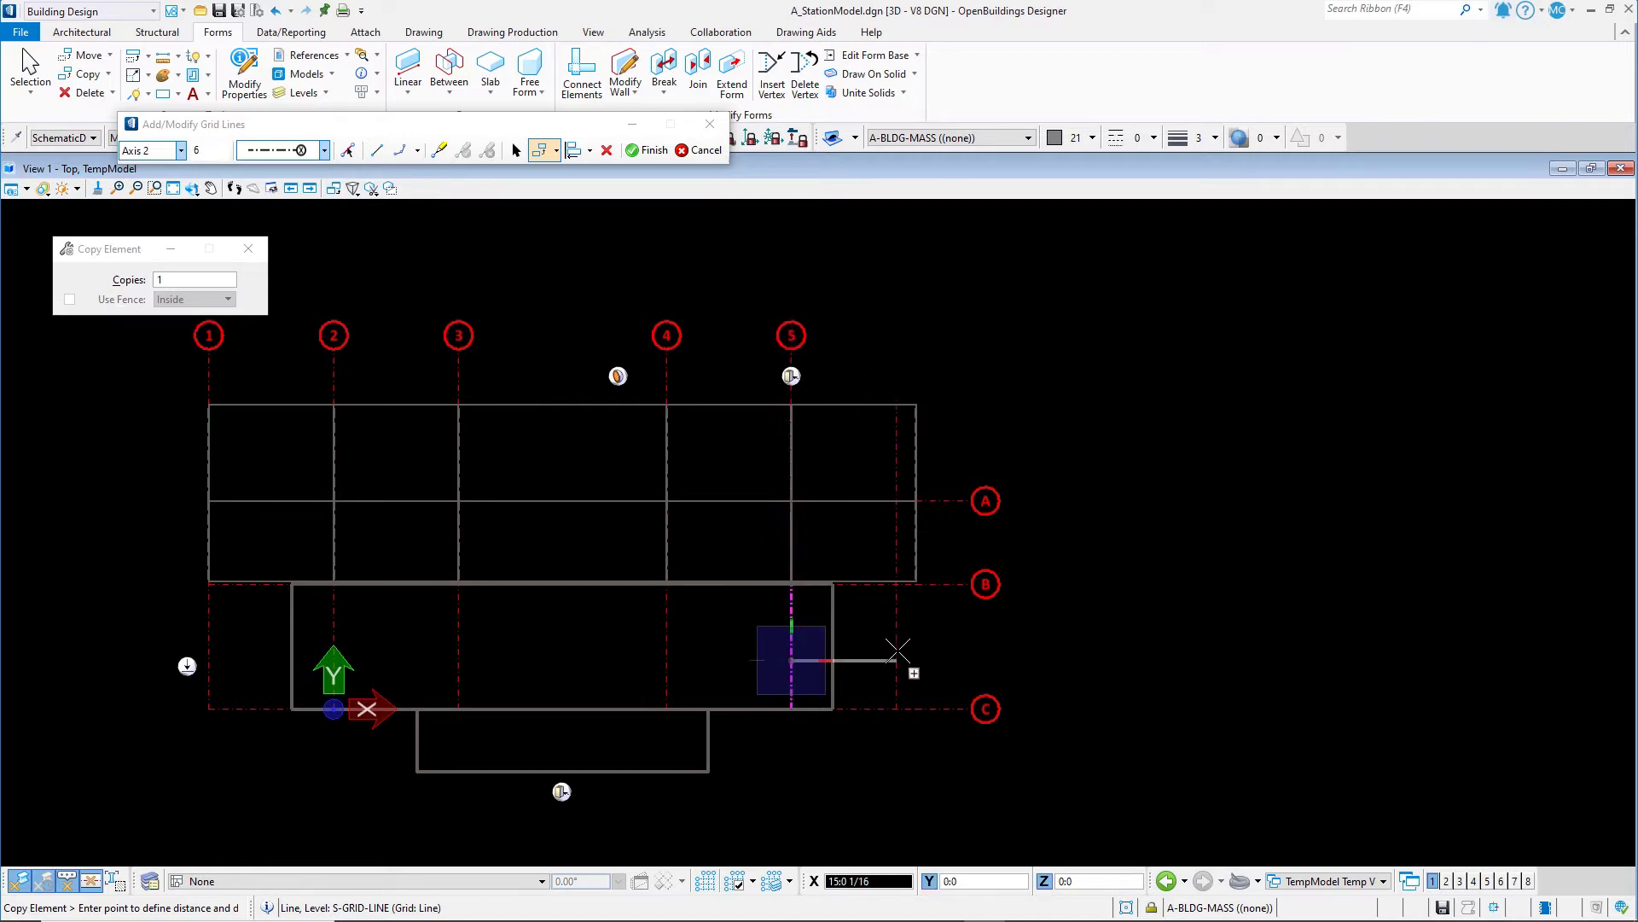
left_click(916, 500)
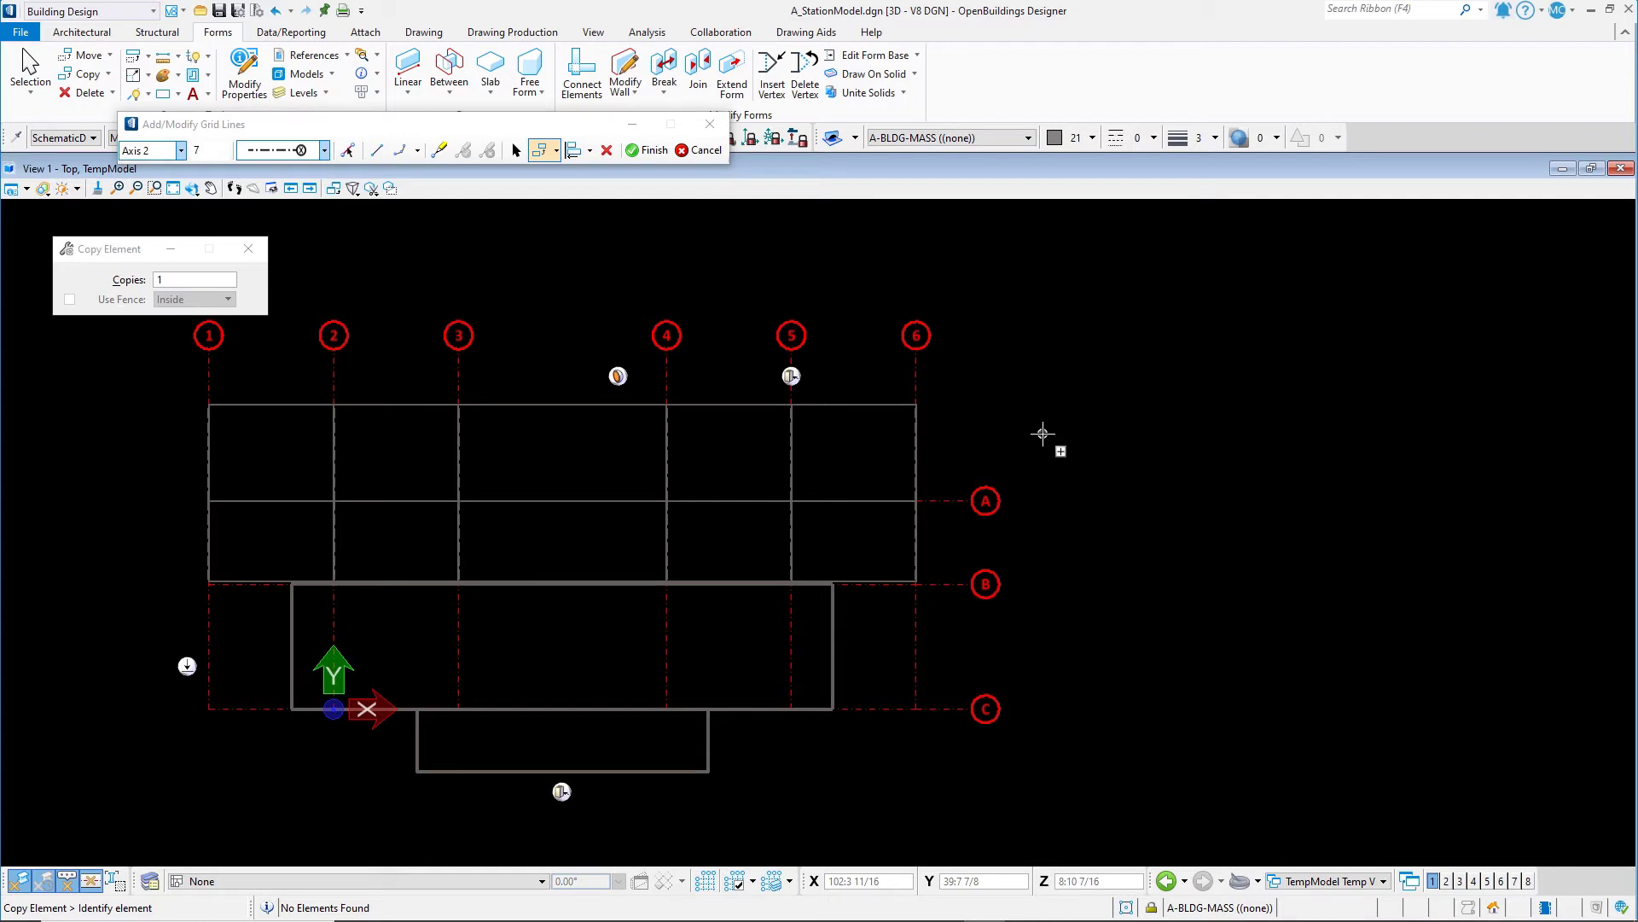
Copy grid line 6 to the right by a distance of 30, followed by two more copies each spaced 18 further right.
key("ctrl+z")
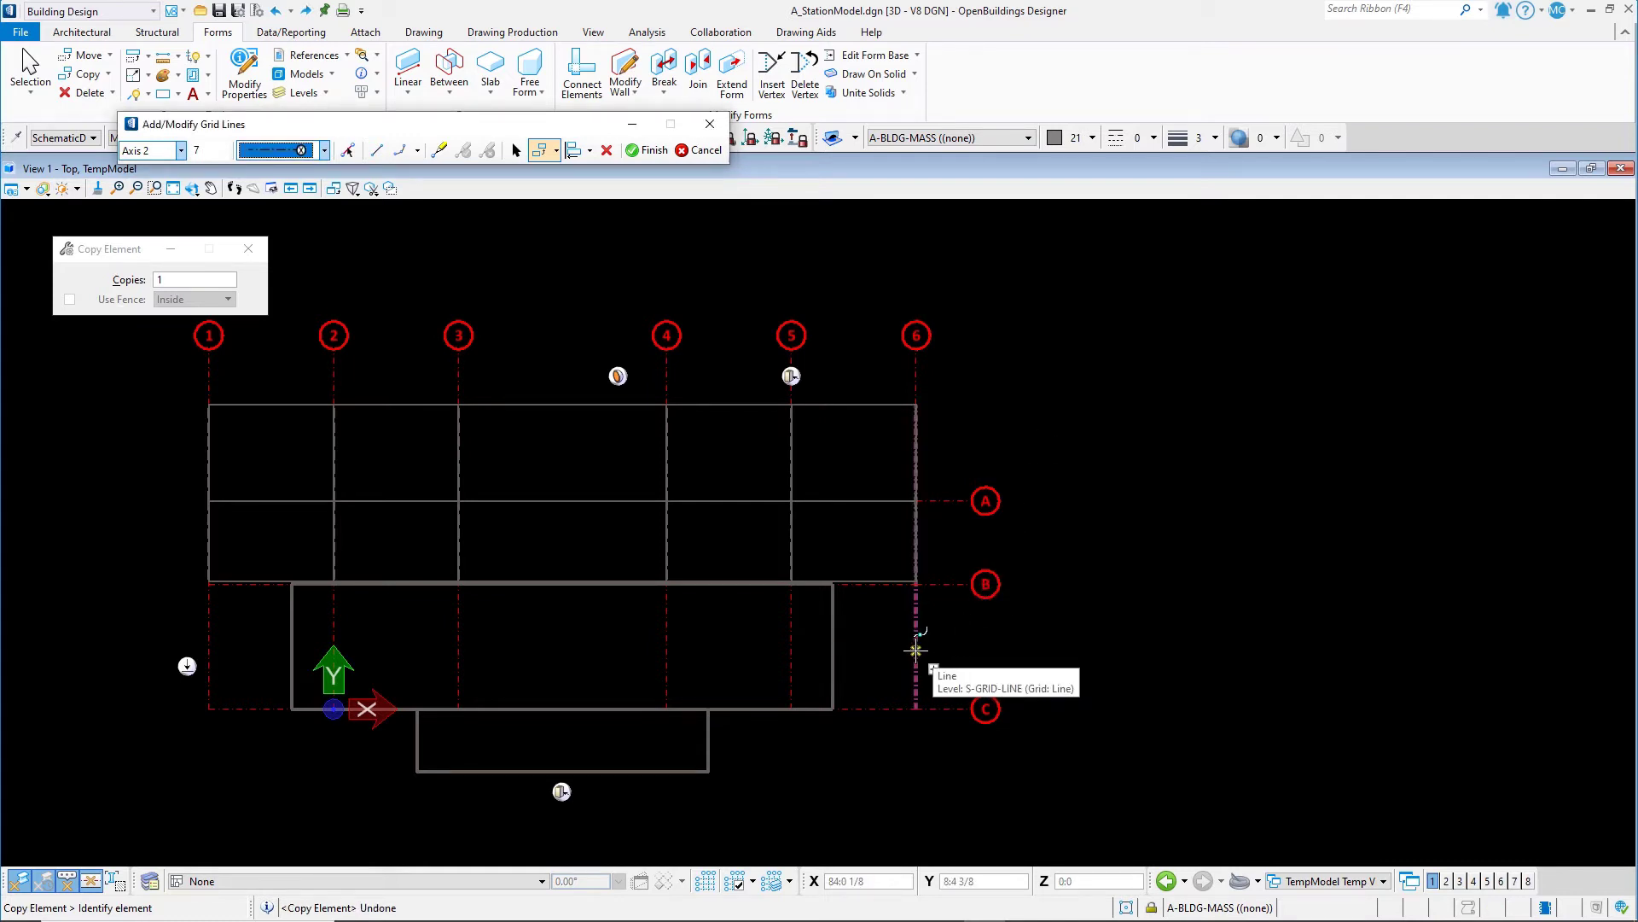
left_click(916, 650)
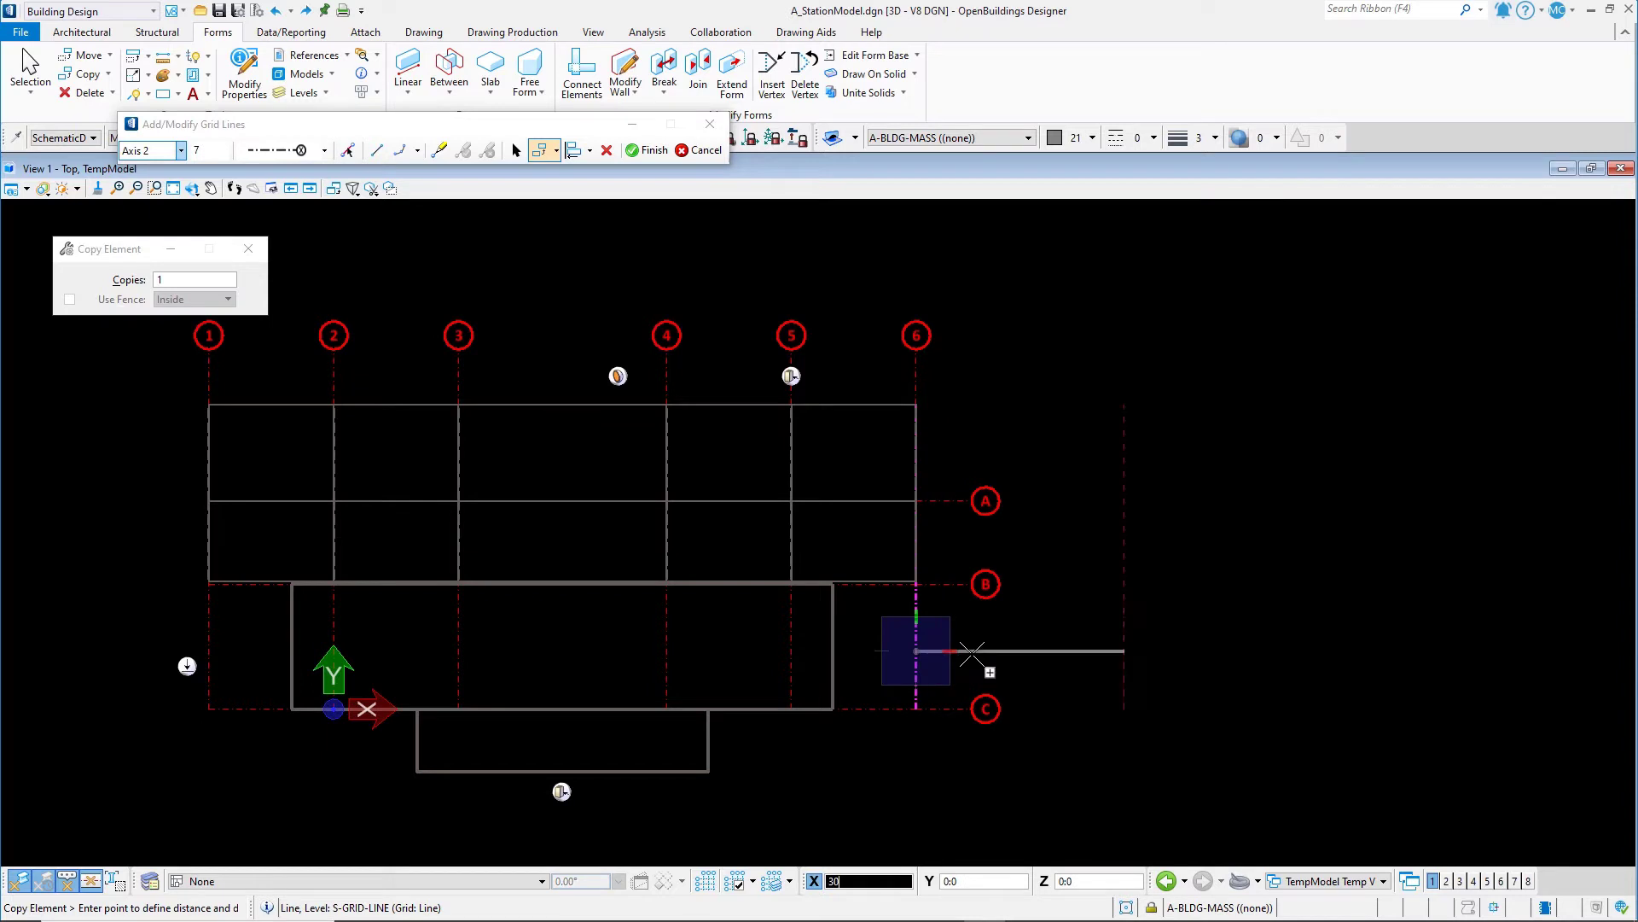
key("Return")
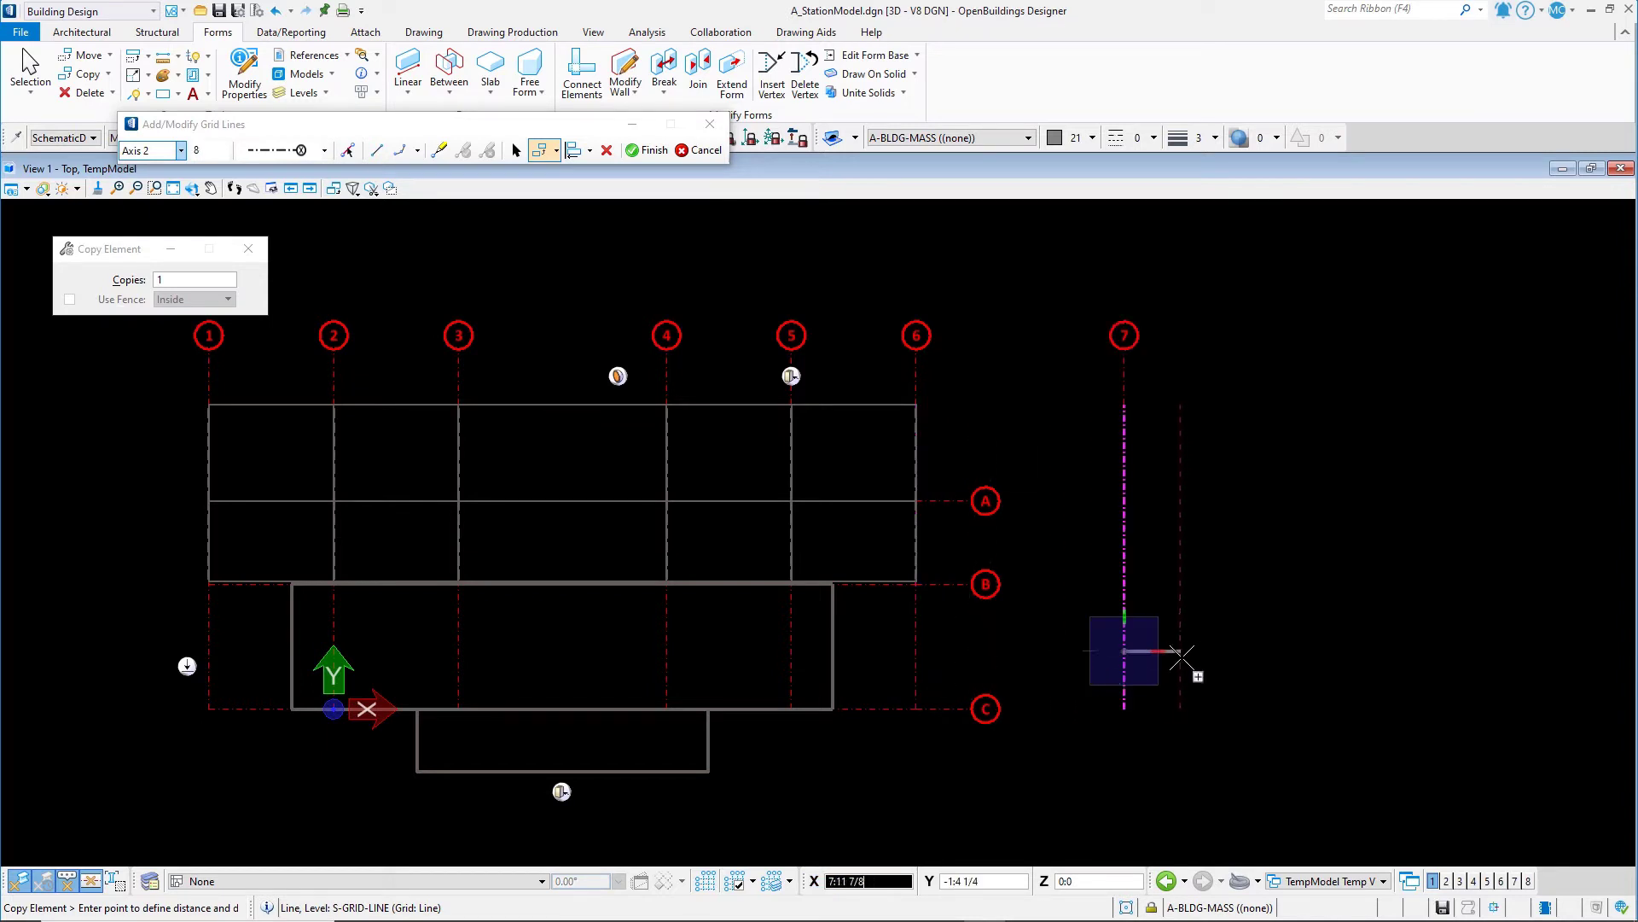
type("1")
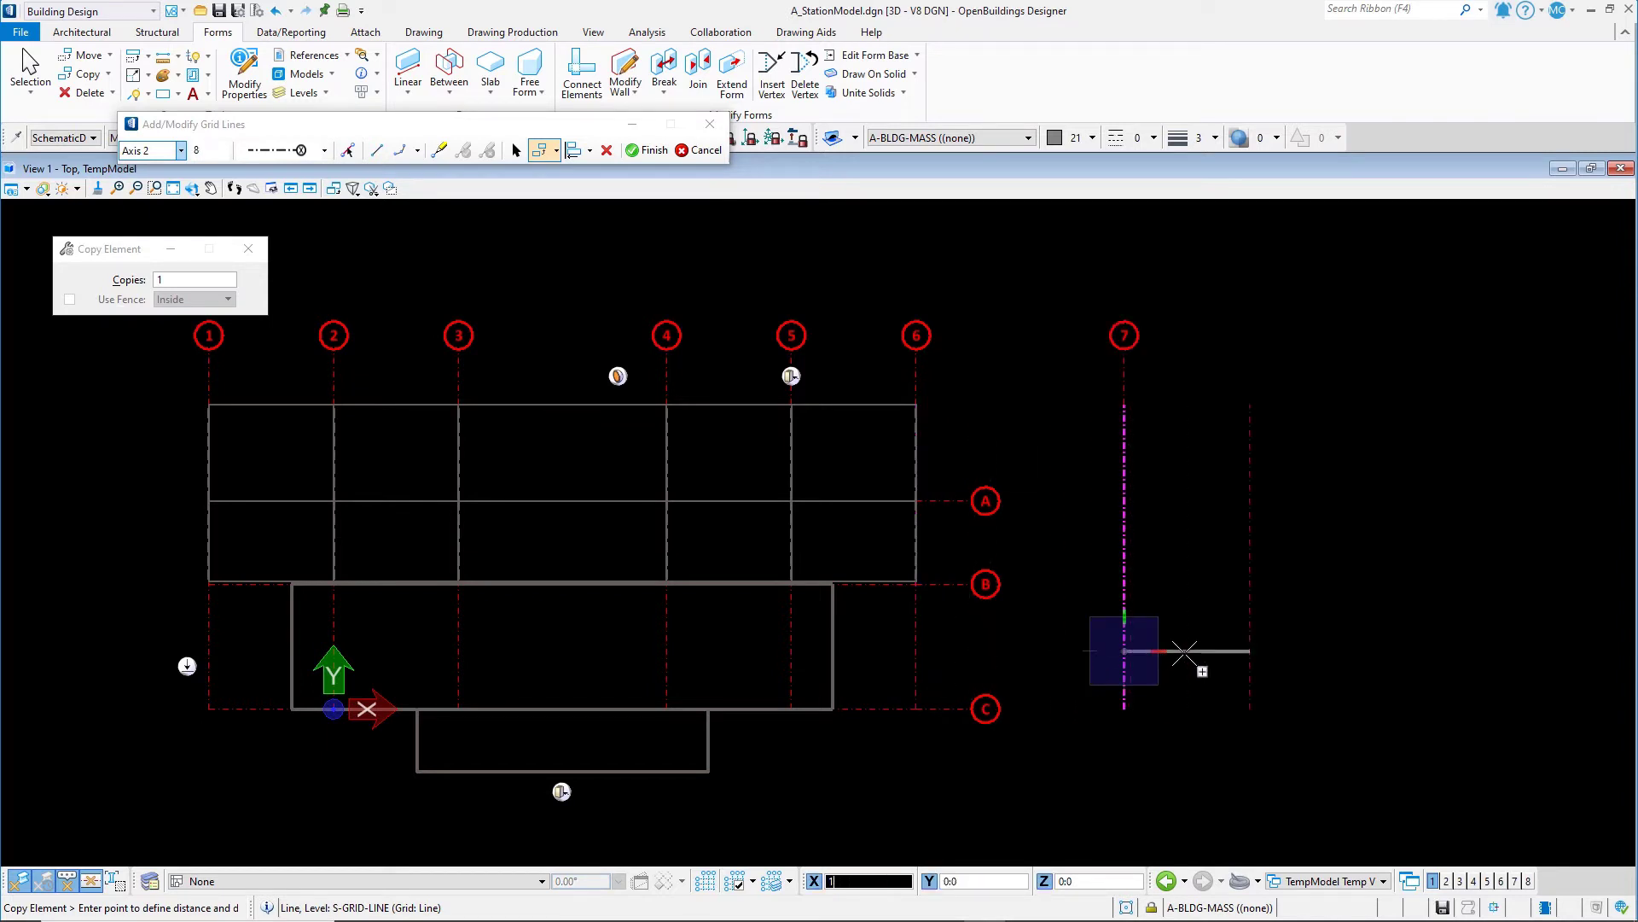
type("8")
key("Return")
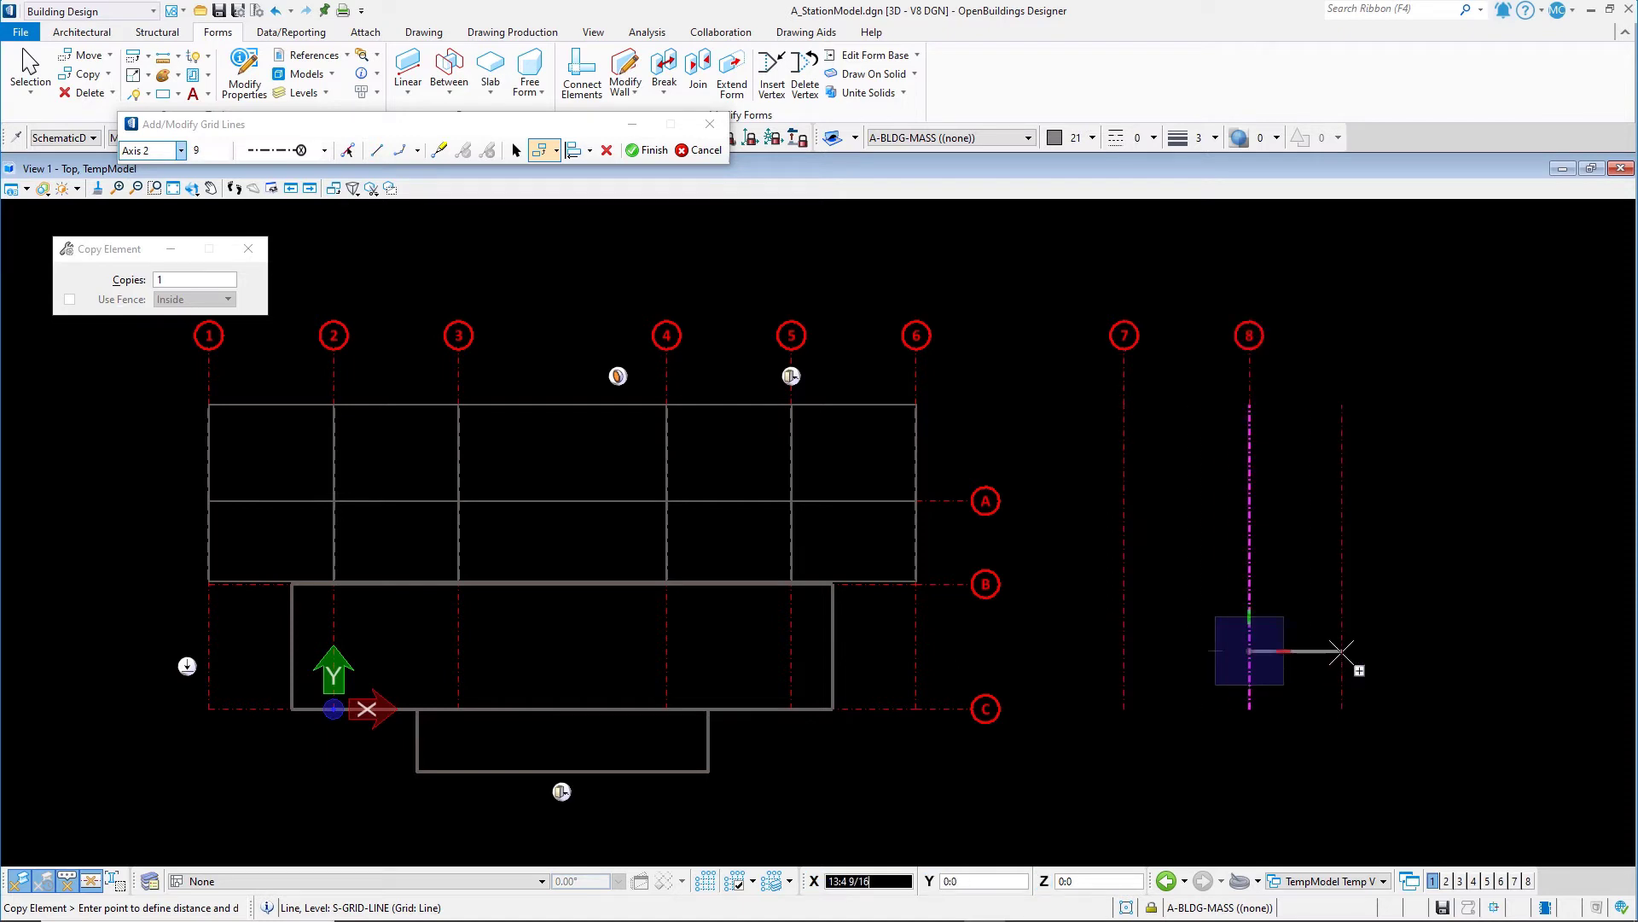
type("18")
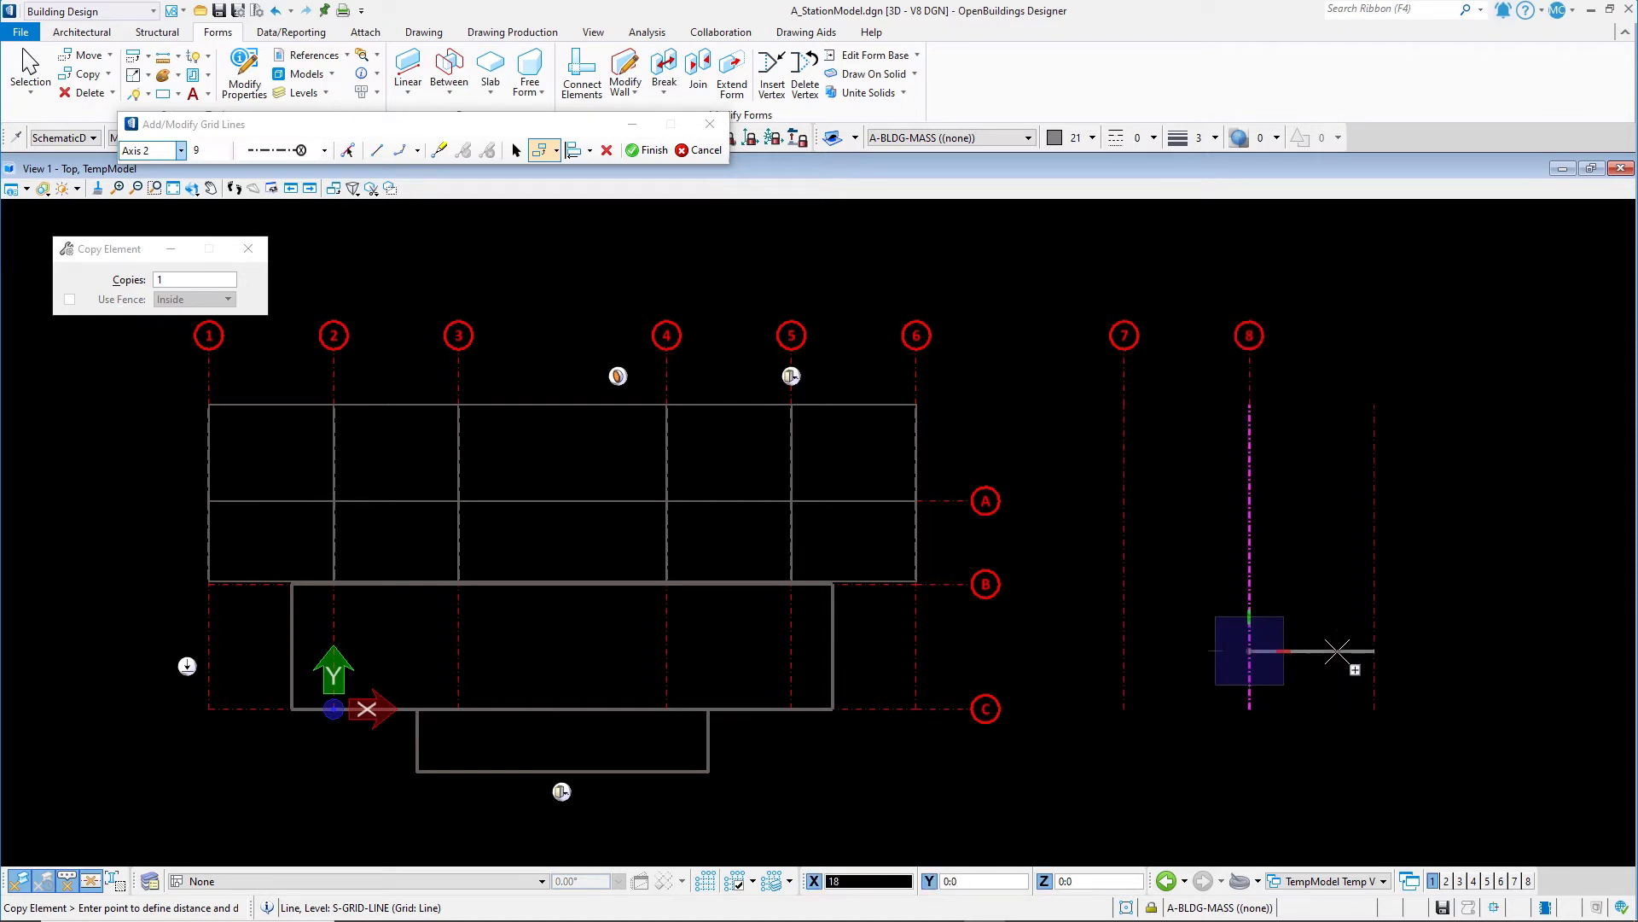
key("Return")
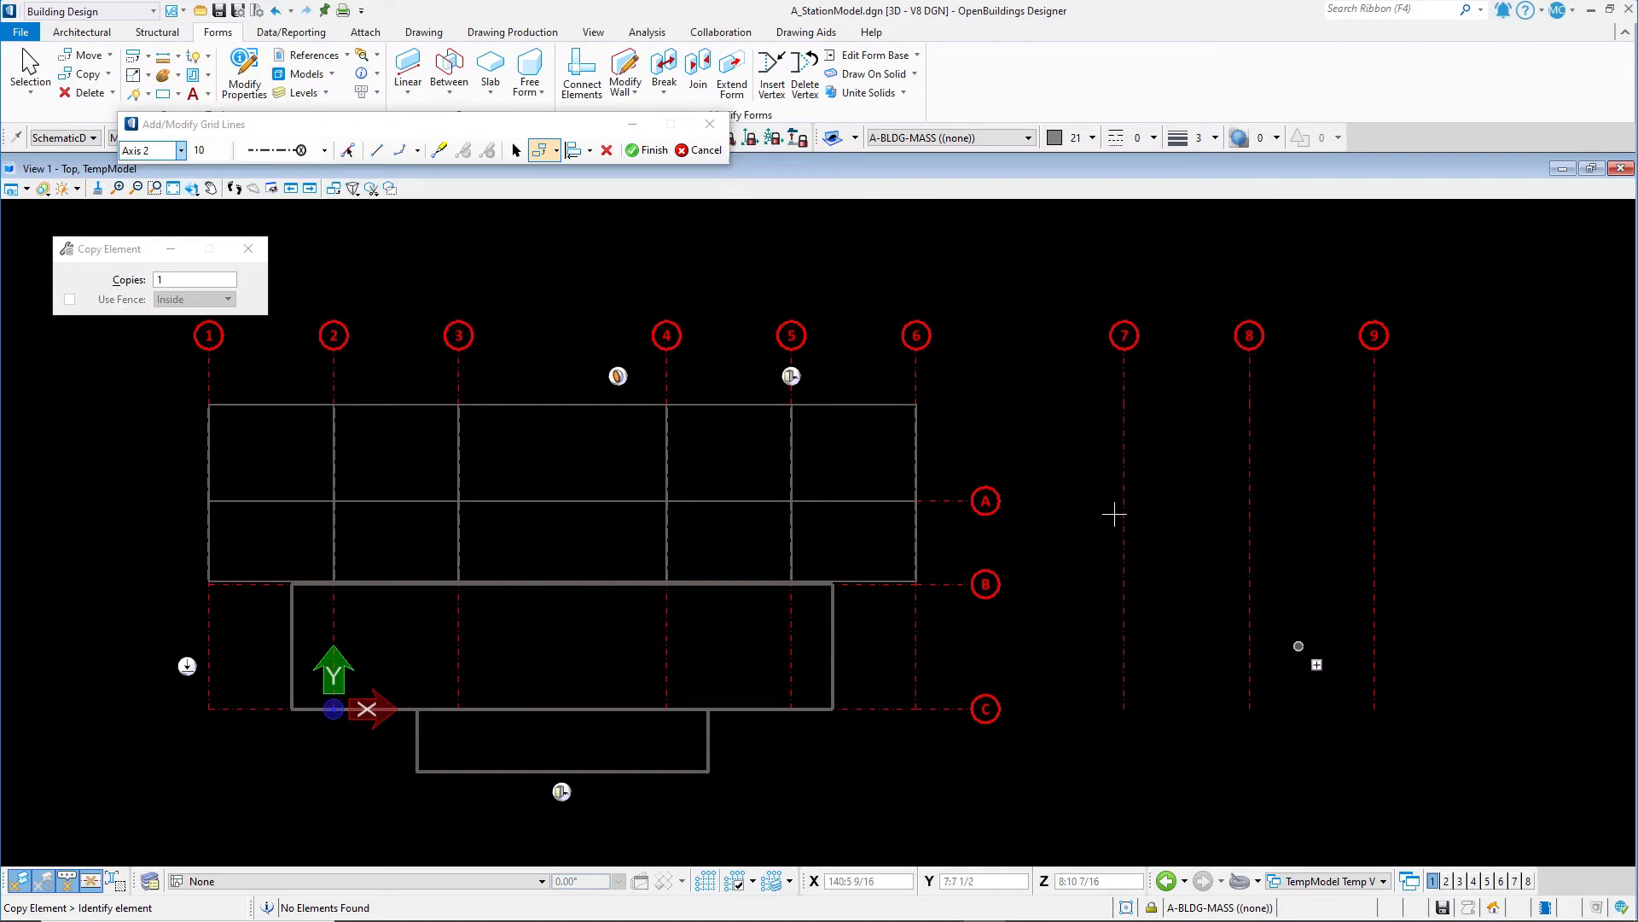
Extend the right end of grid line A to meet grid line 9.
left_click(30, 67)
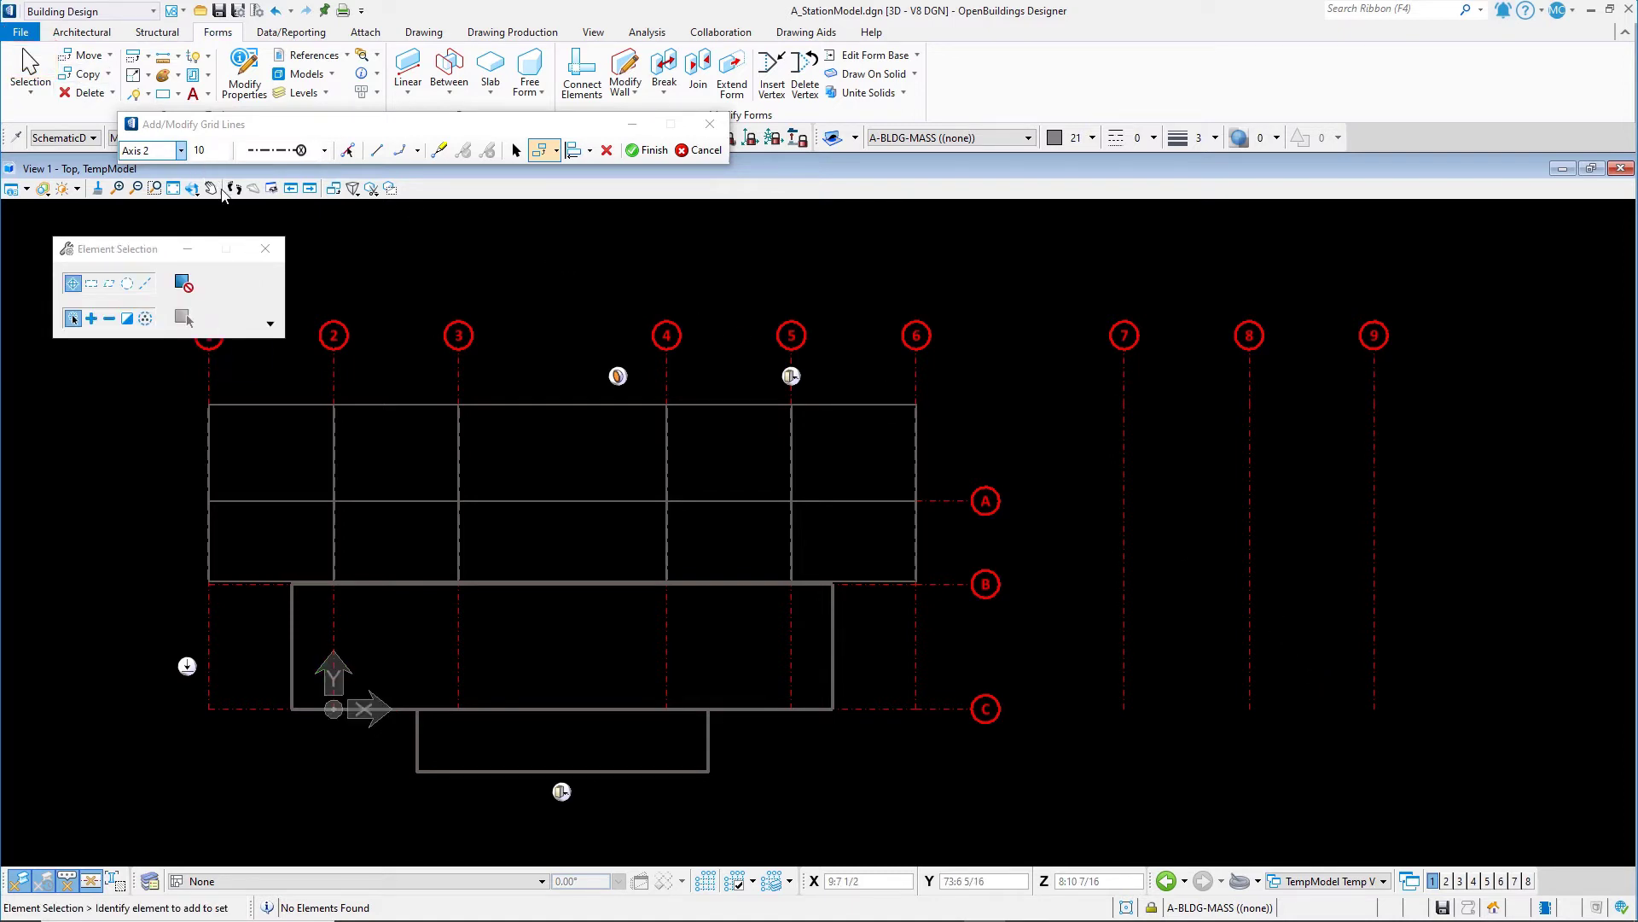
left_click(423, 505)
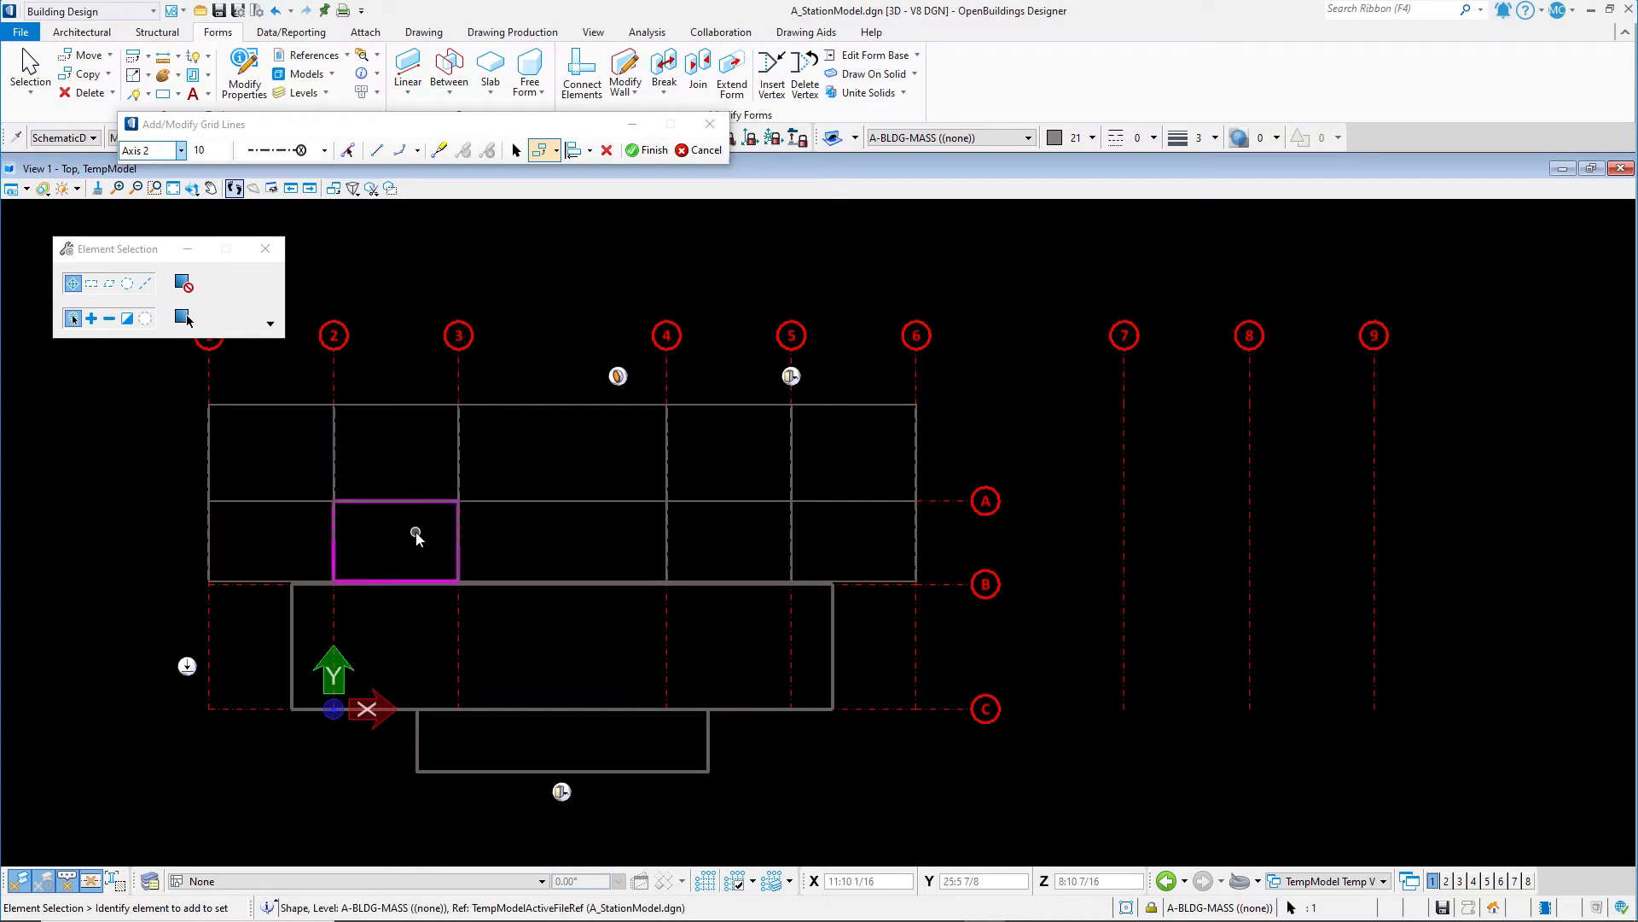
left_click(419, 530)
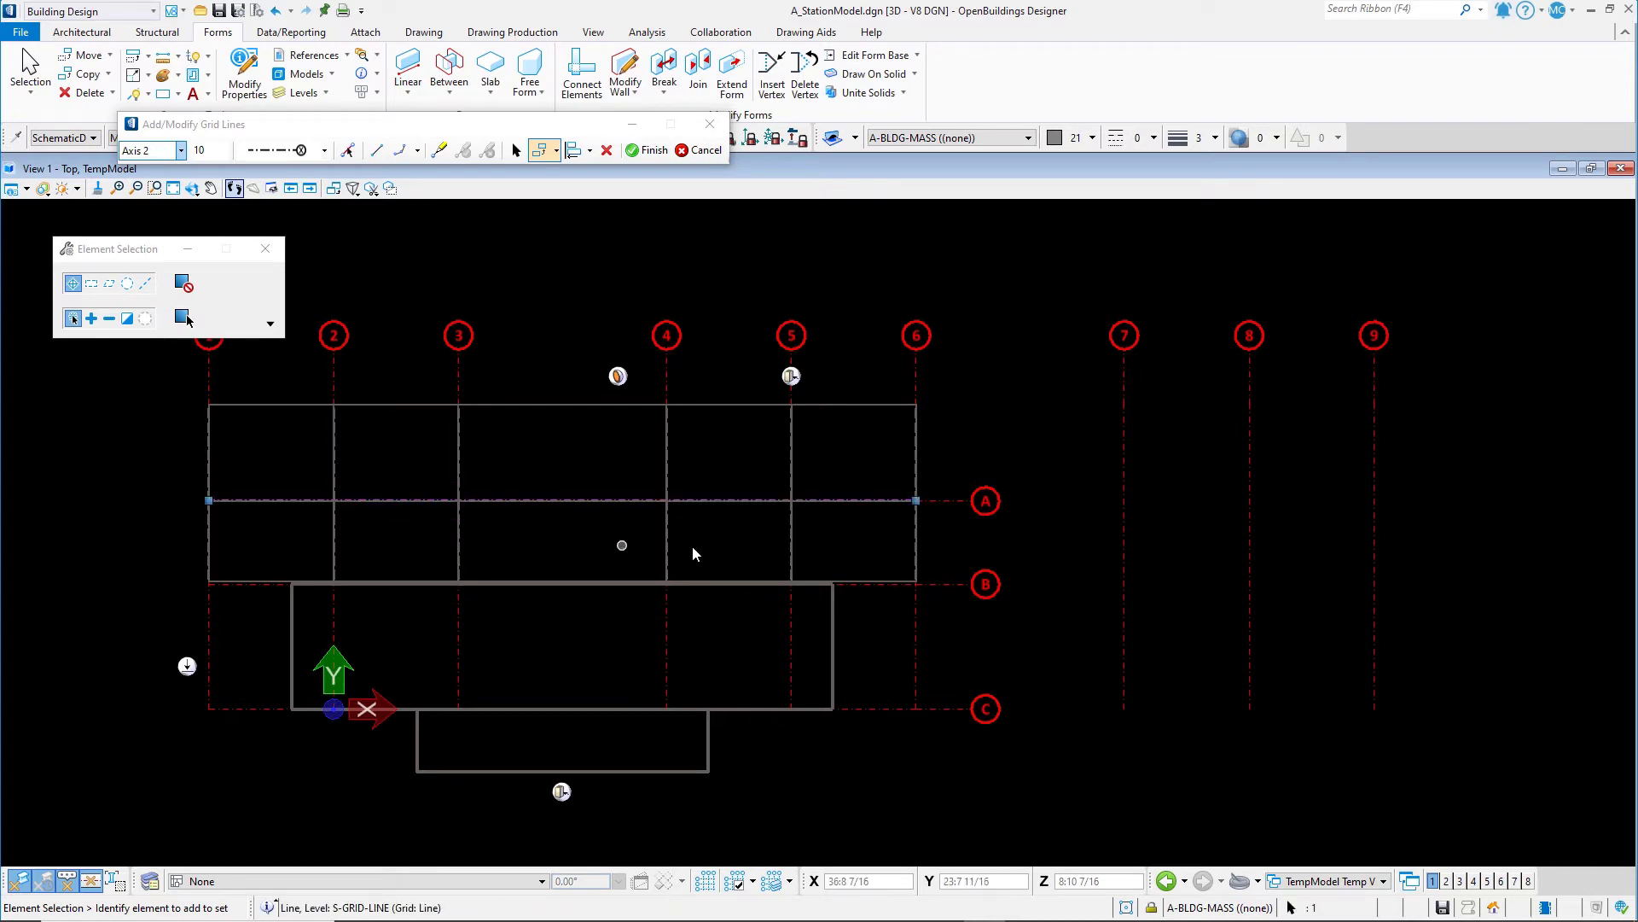
left_click(917, 501)
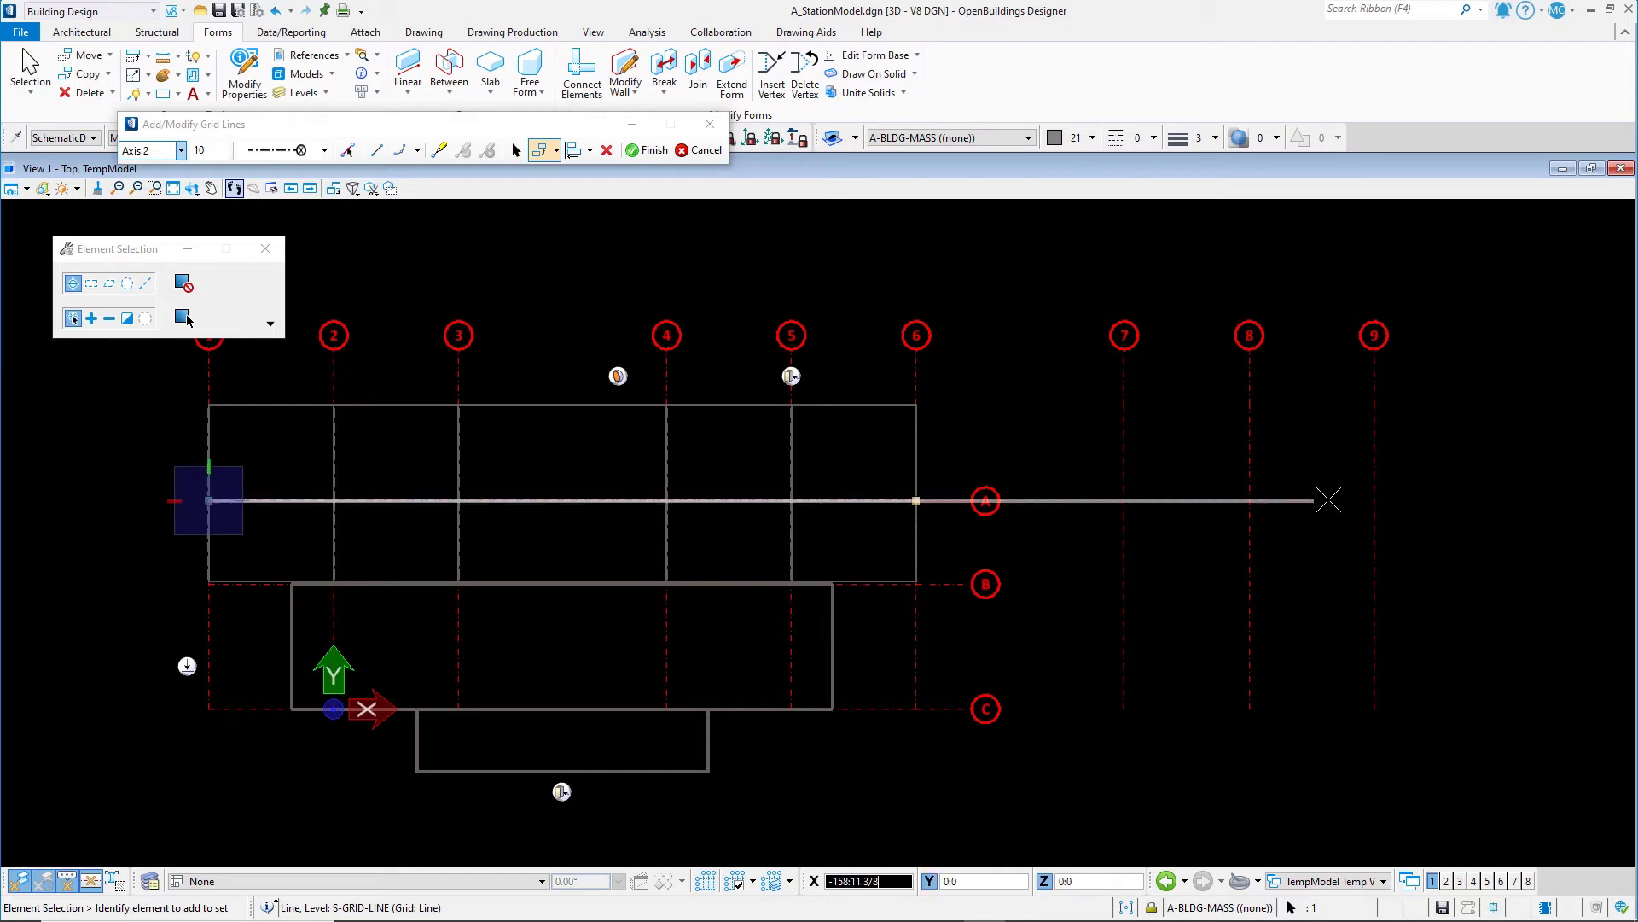
left_click(1373, 501)
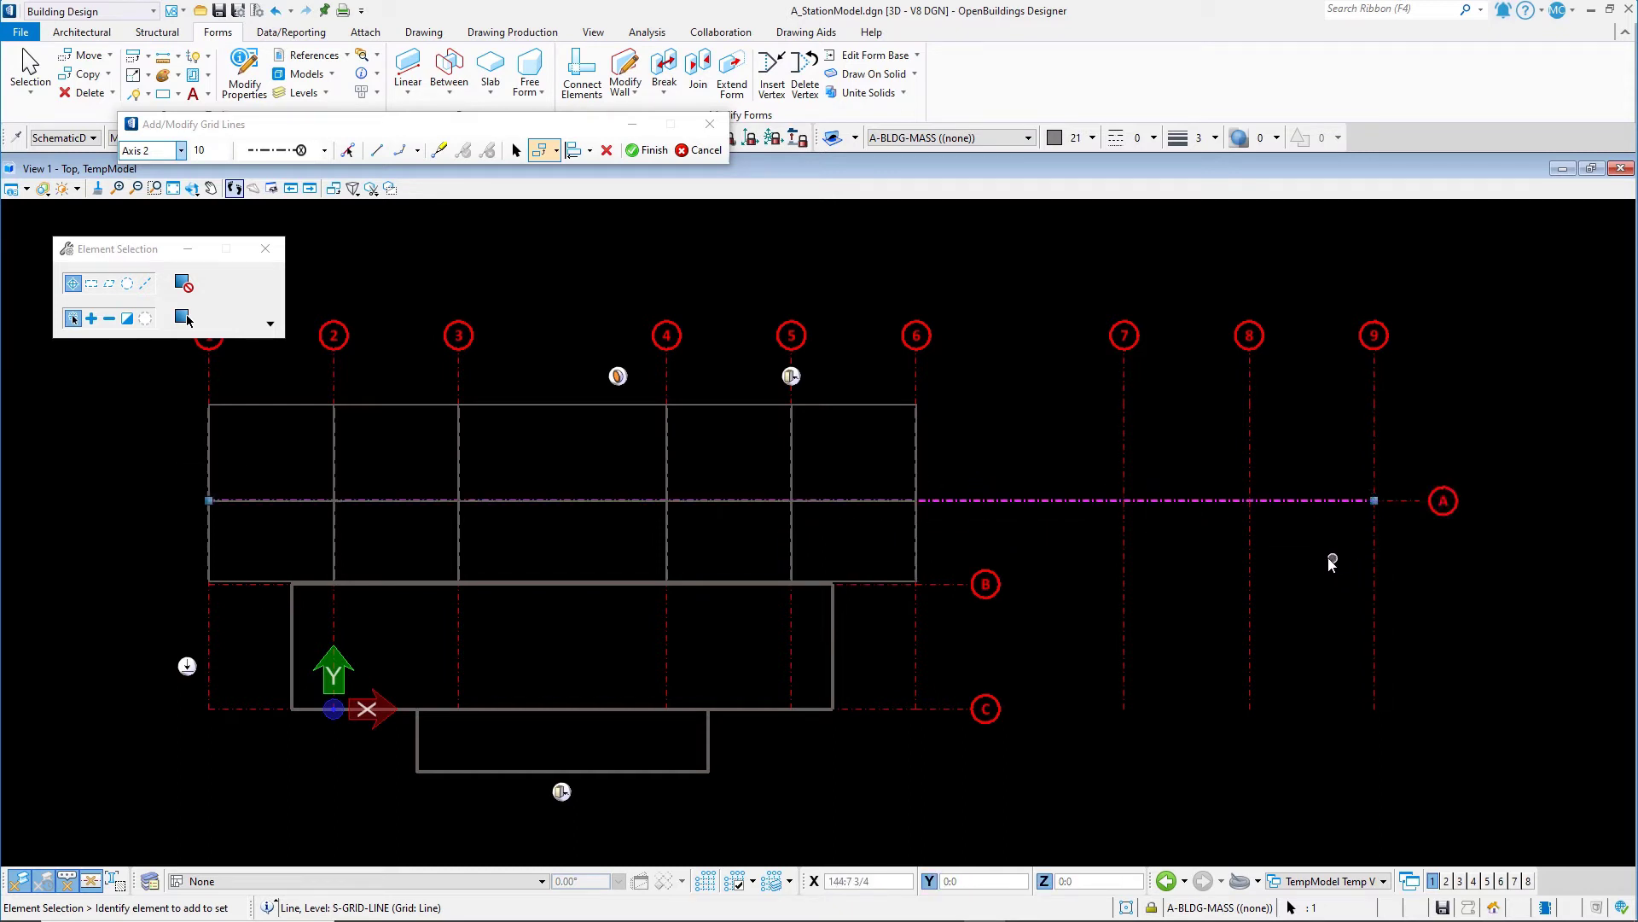
key("ctrl+z")
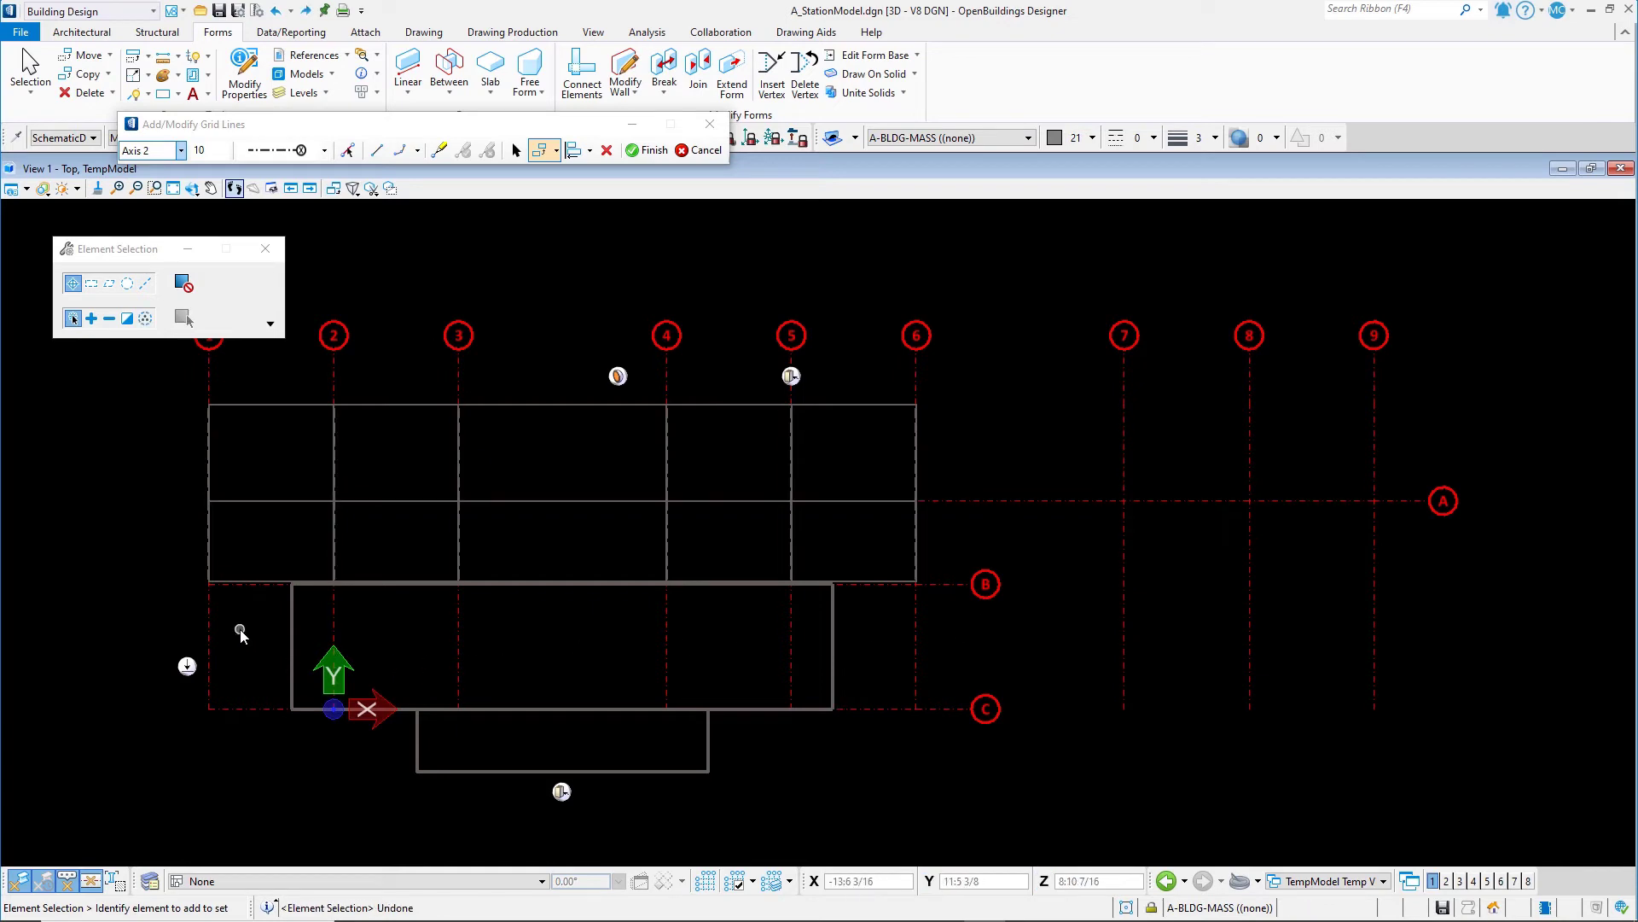
Shorten grid lines 1 and 6 so their lower ends stop at grid line B.
left_click(208, 621)
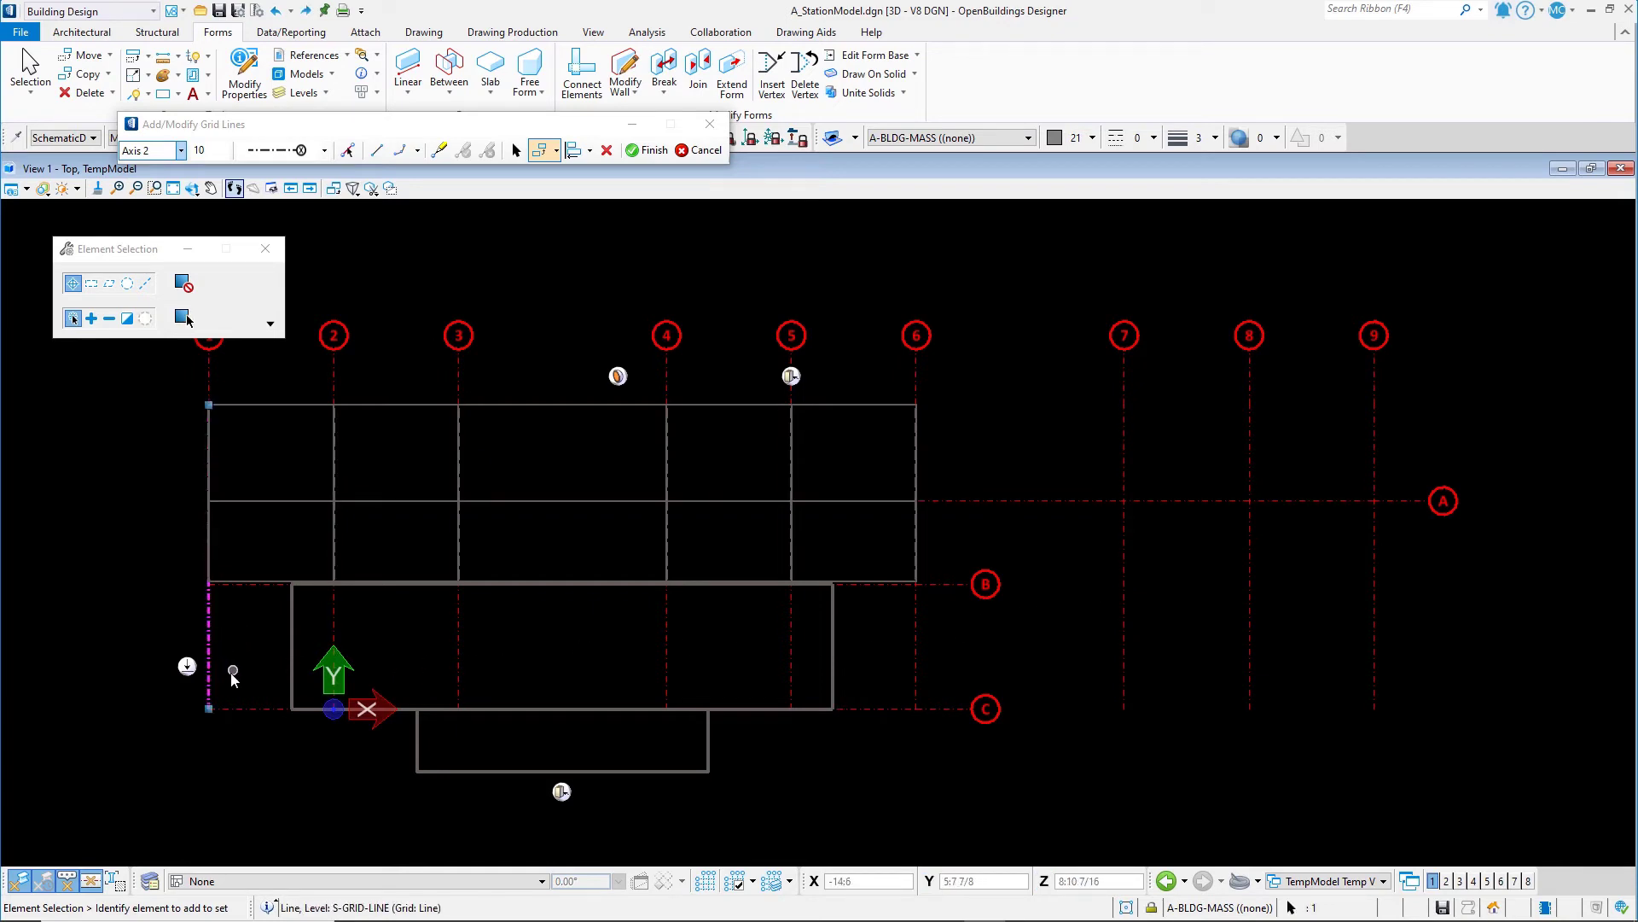
left_click(208, 705)
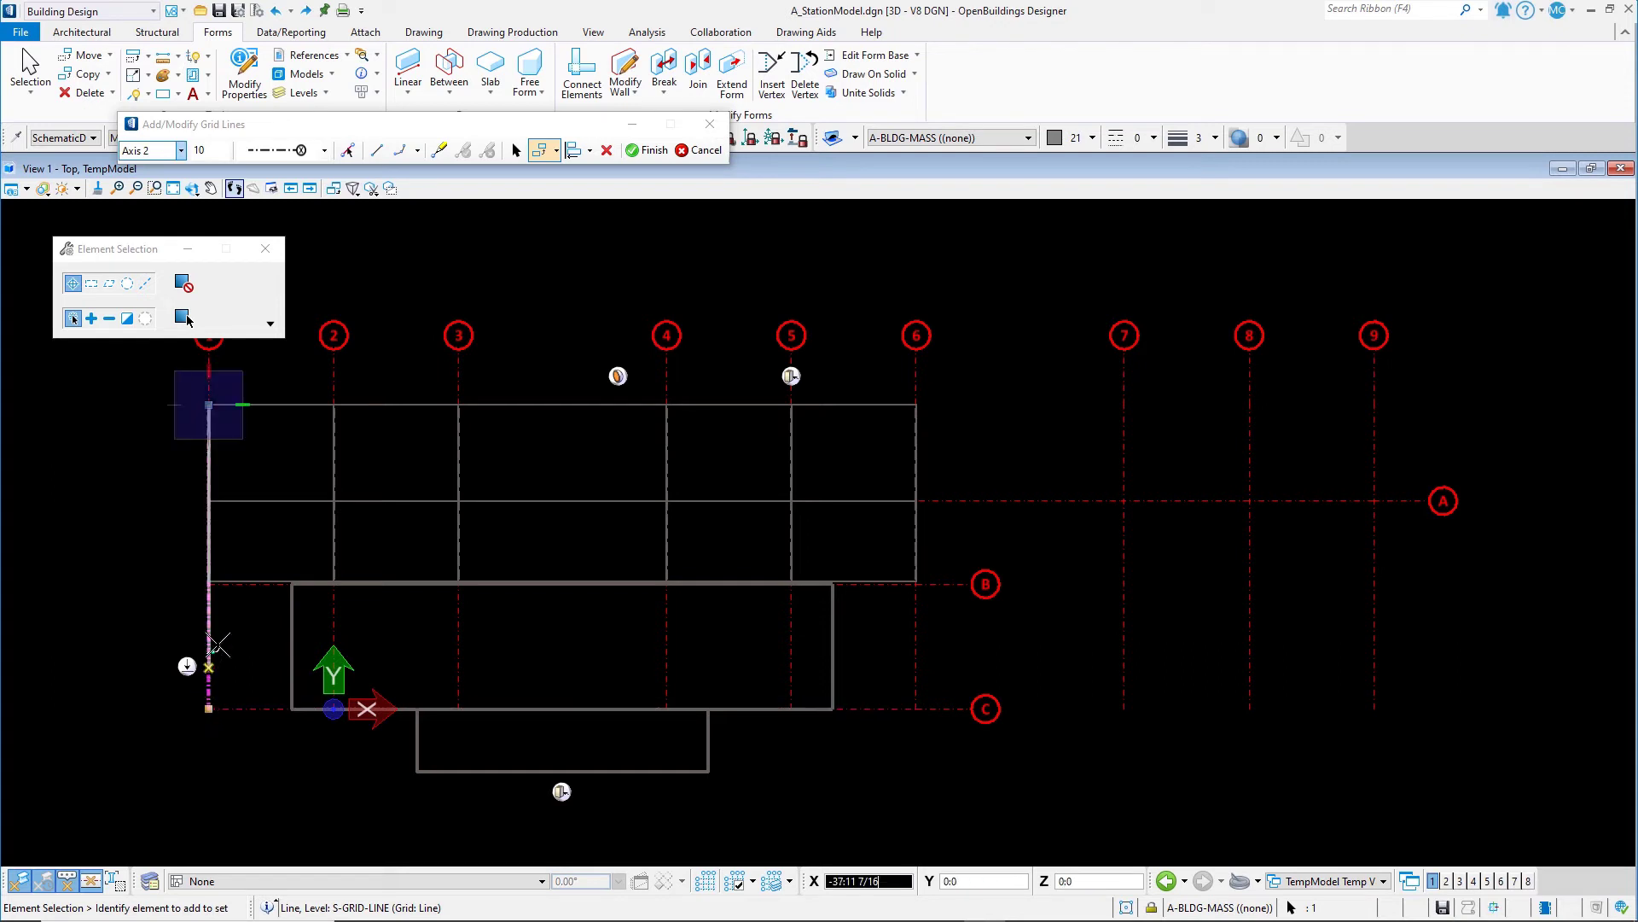
left_click(209, 585)
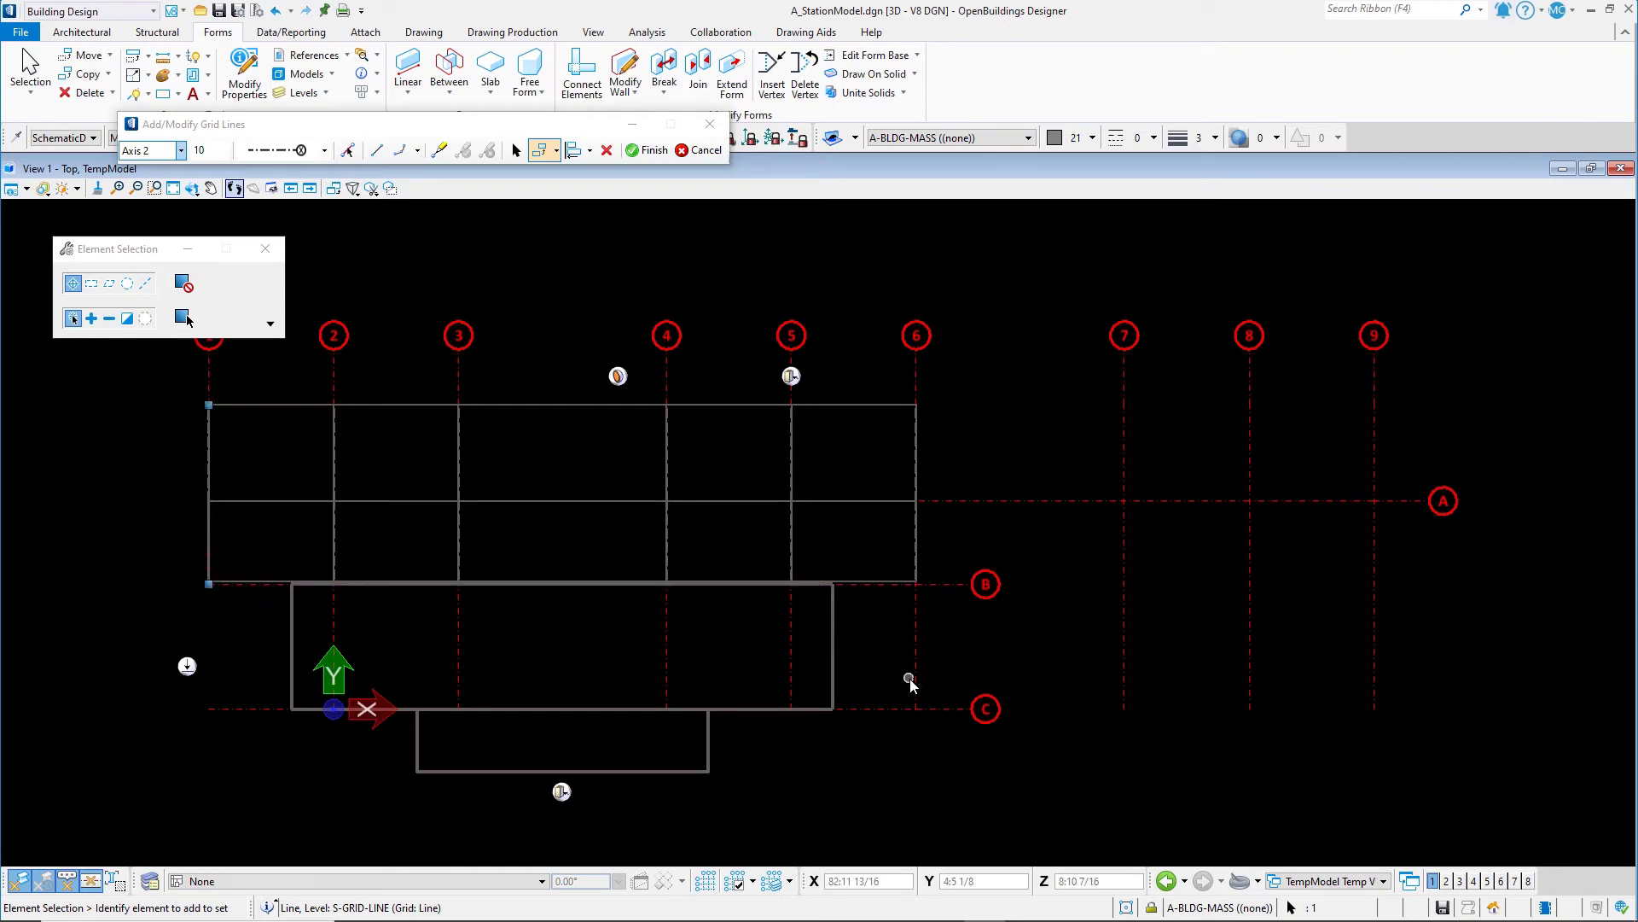
left_click(915, 705)
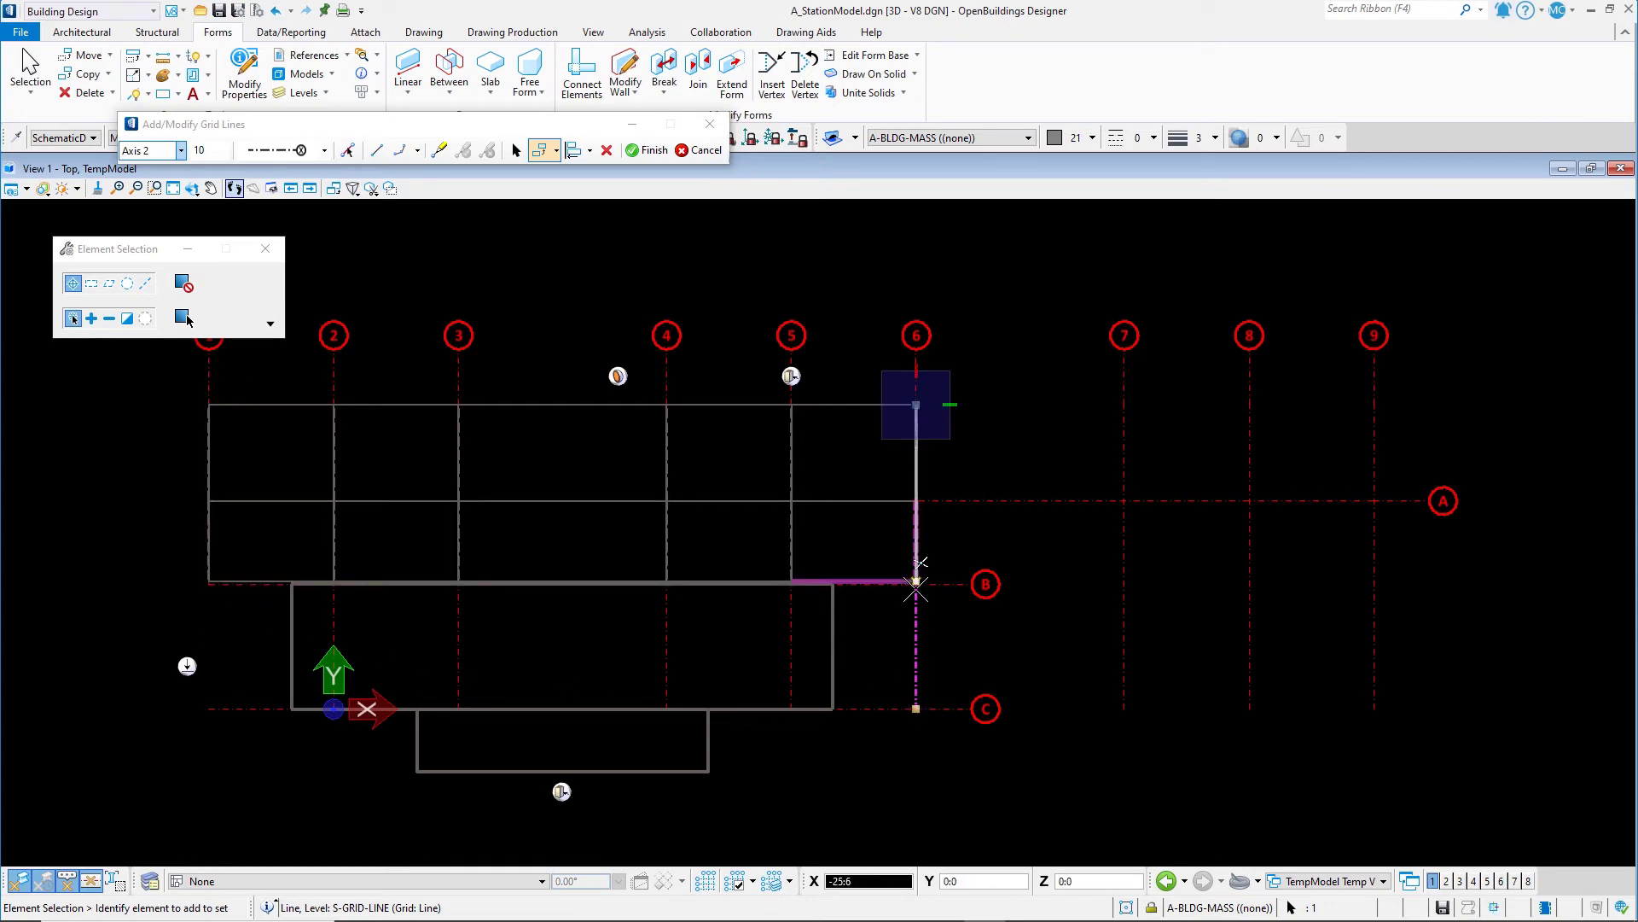
left_click(916, 585)
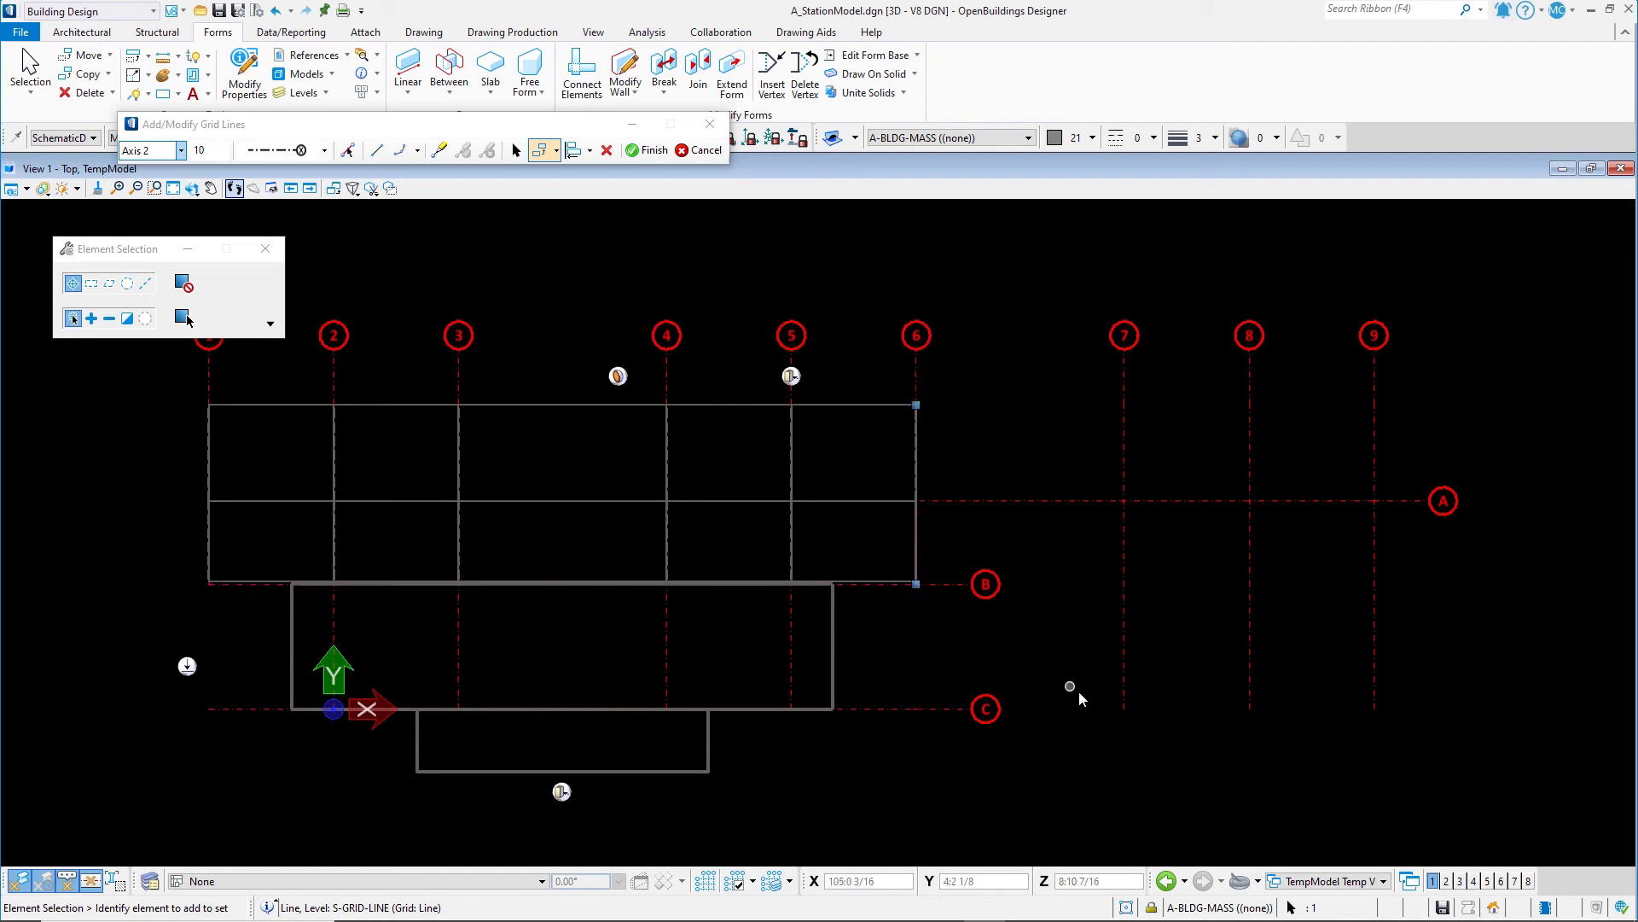
Shorten grid lines 7, 8 and 9 so their lower ends stop level with grid line B.
left_click(1124, 708)
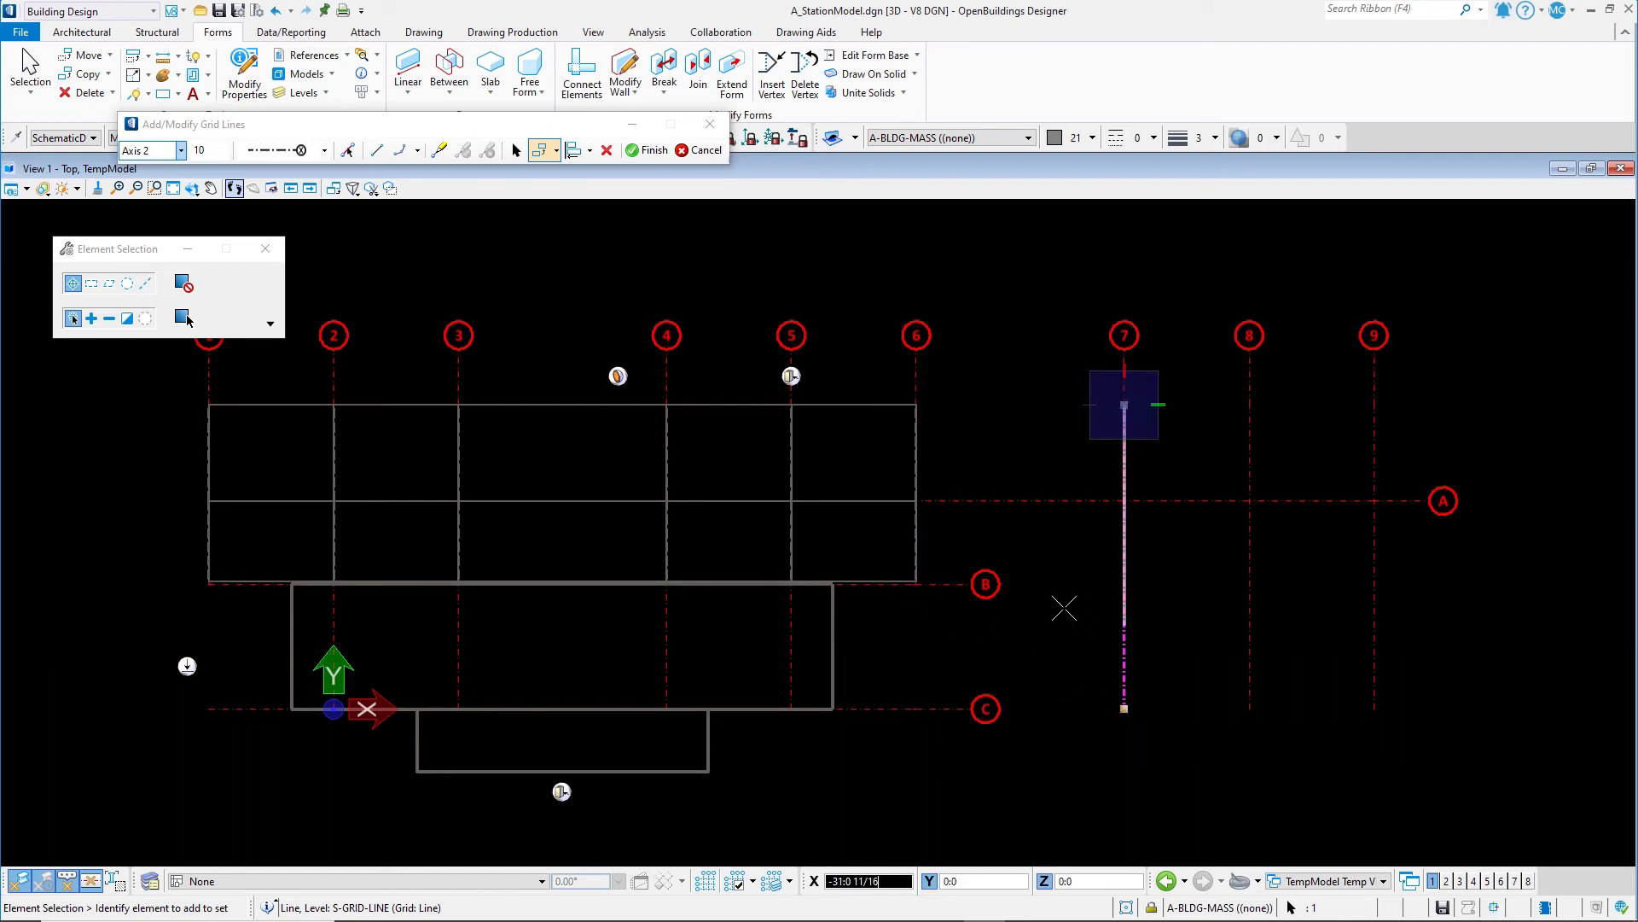
left_click(916, 587)
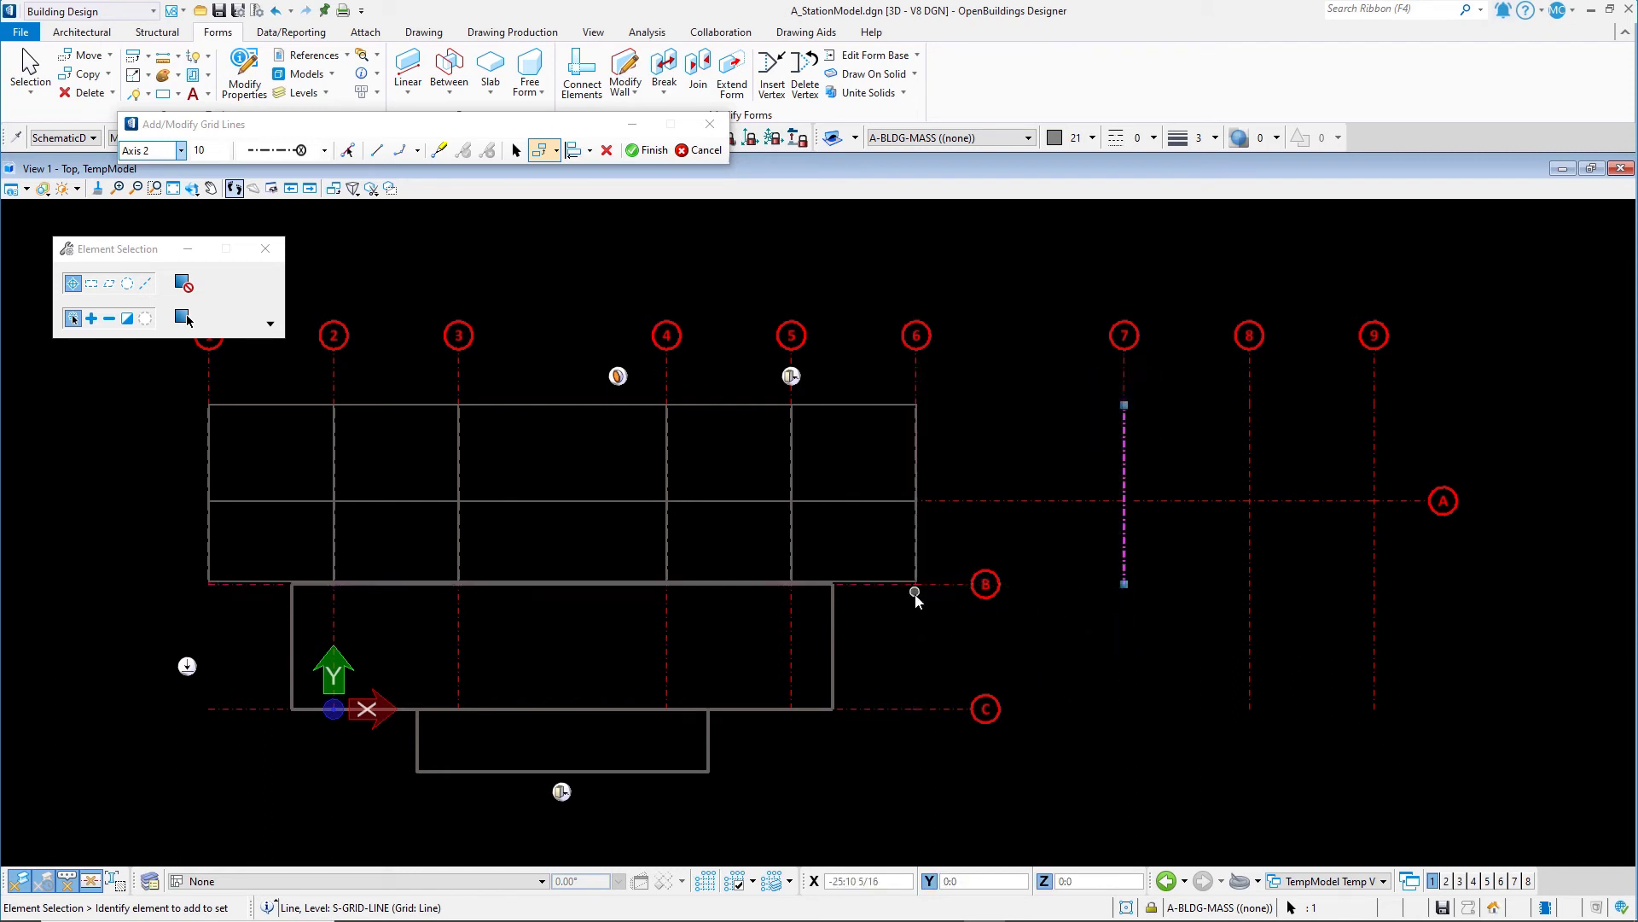
left_click(1249, 711)
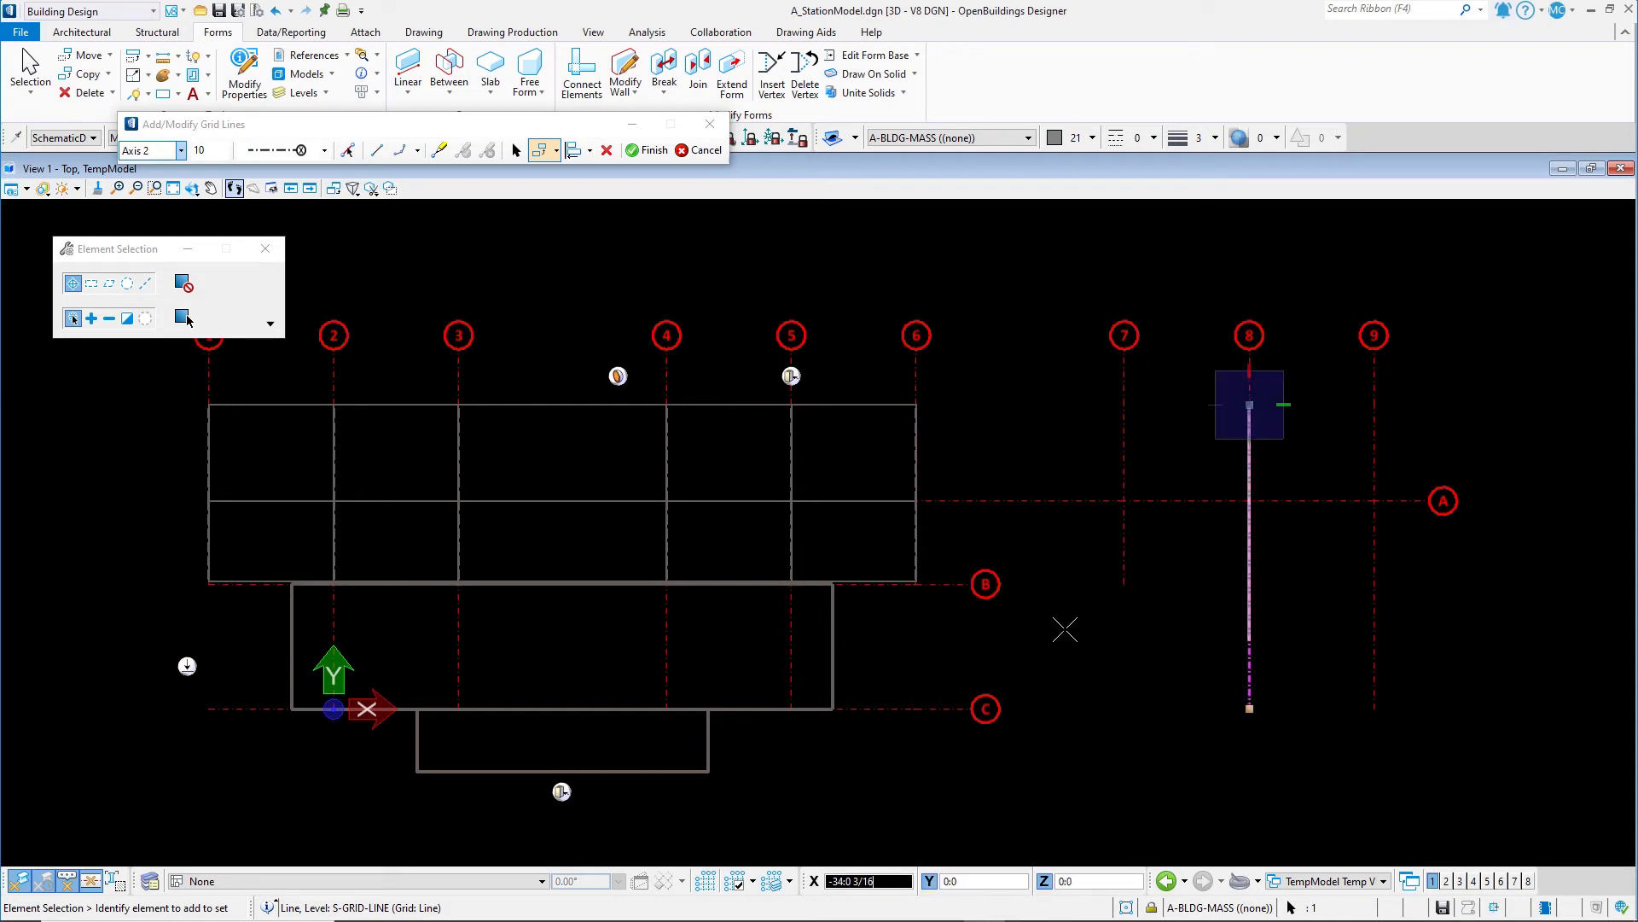
left_click(914, 588)
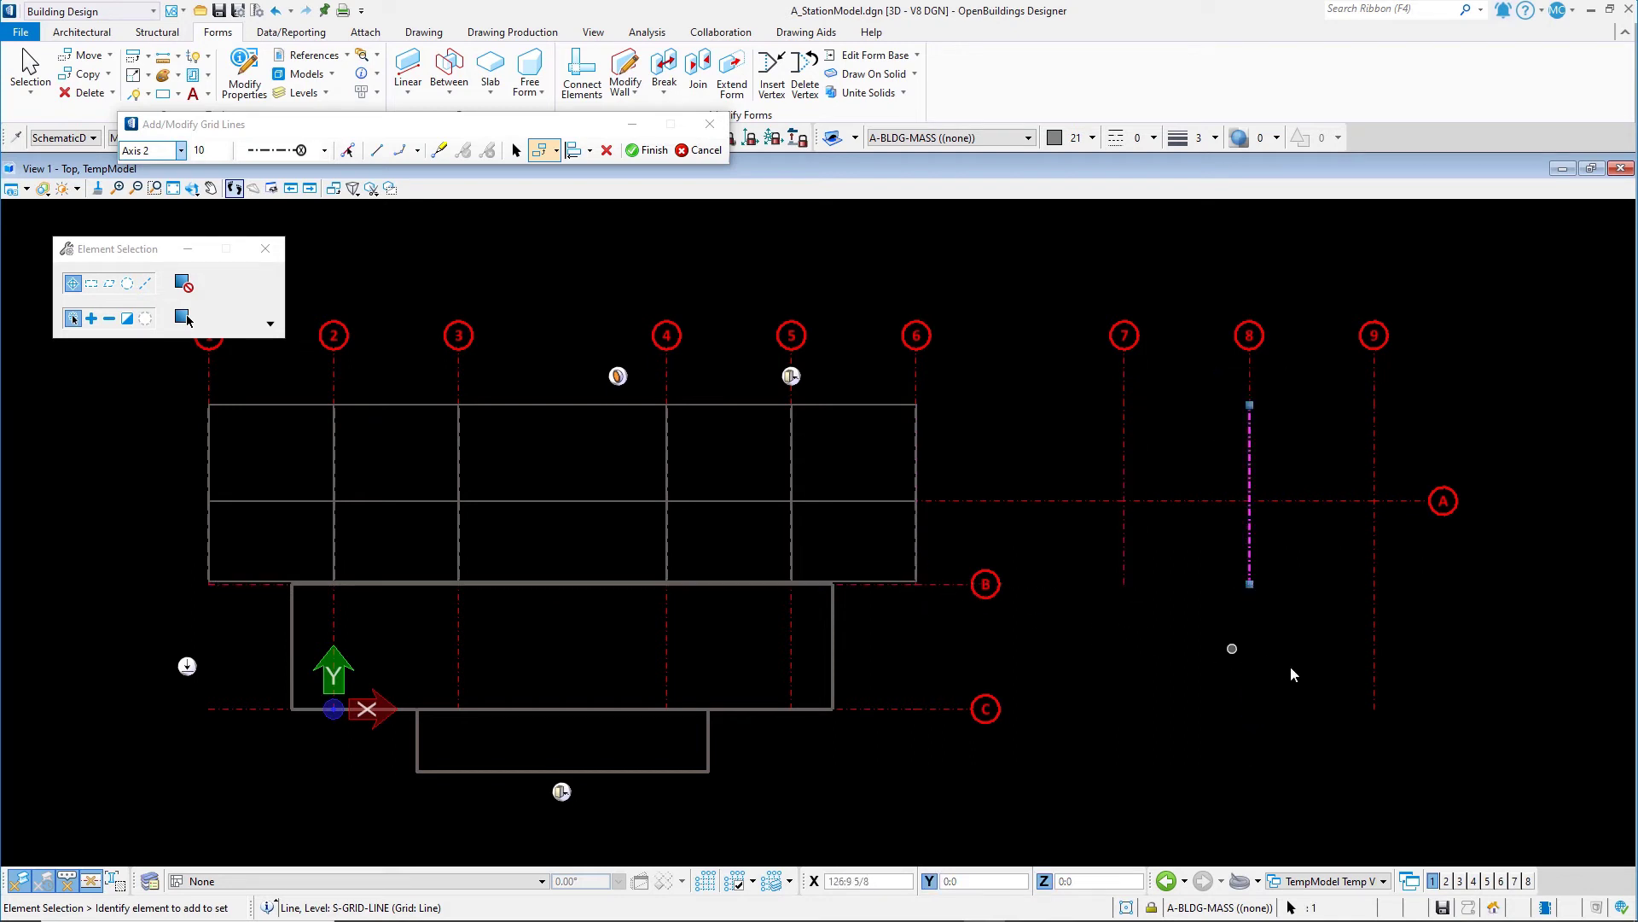
left_click(1375, 698)
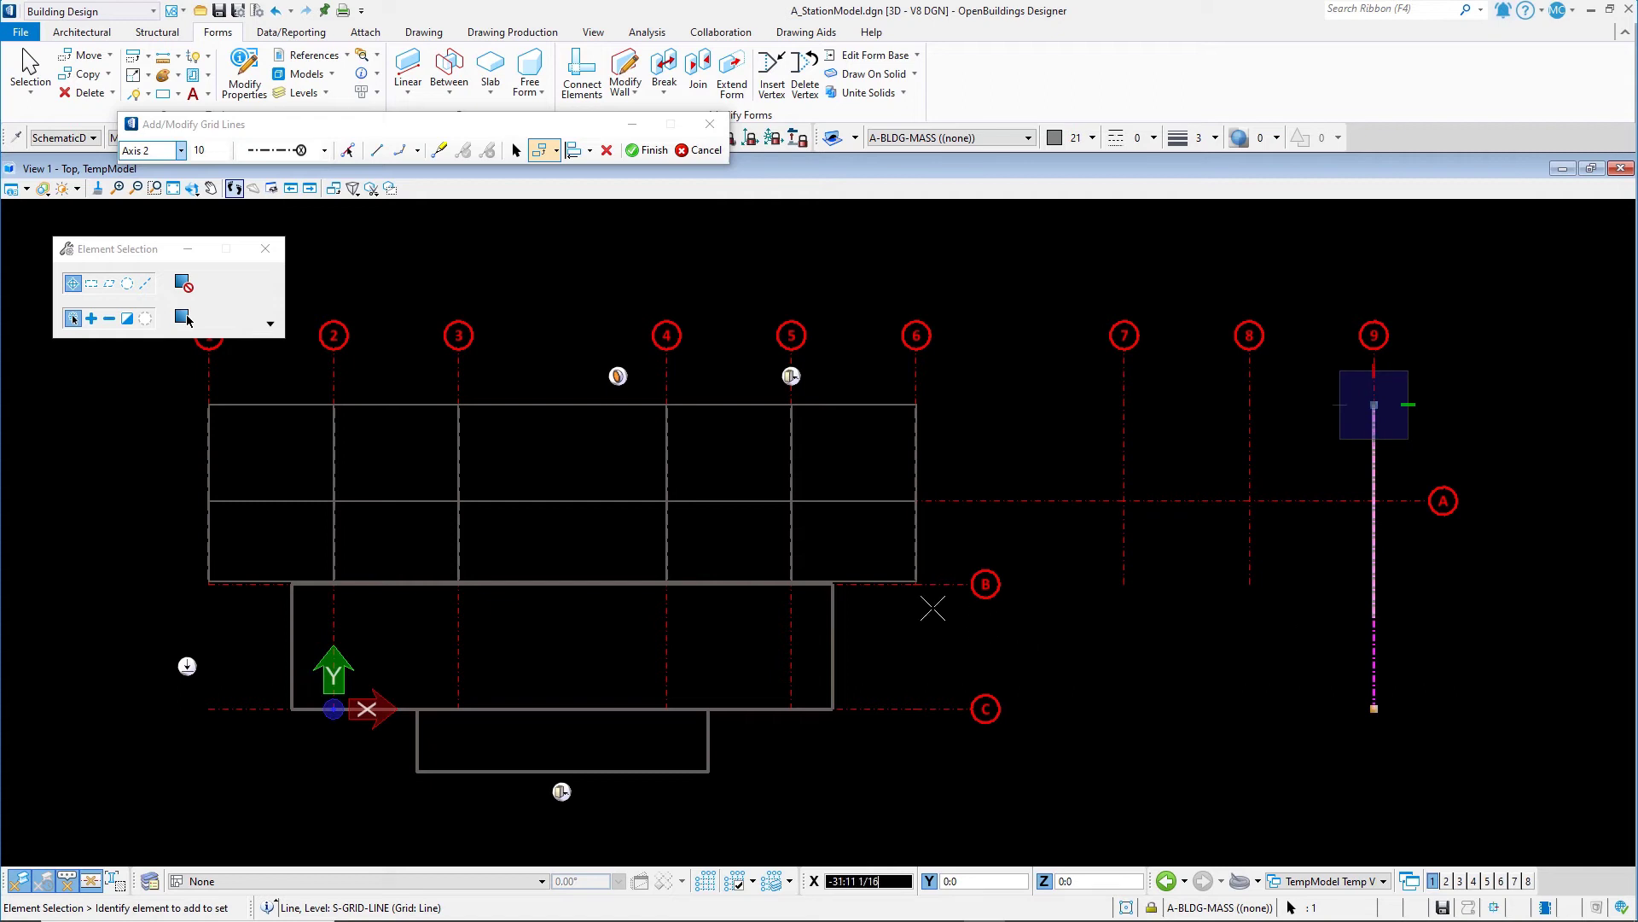
left_click(916, 585)
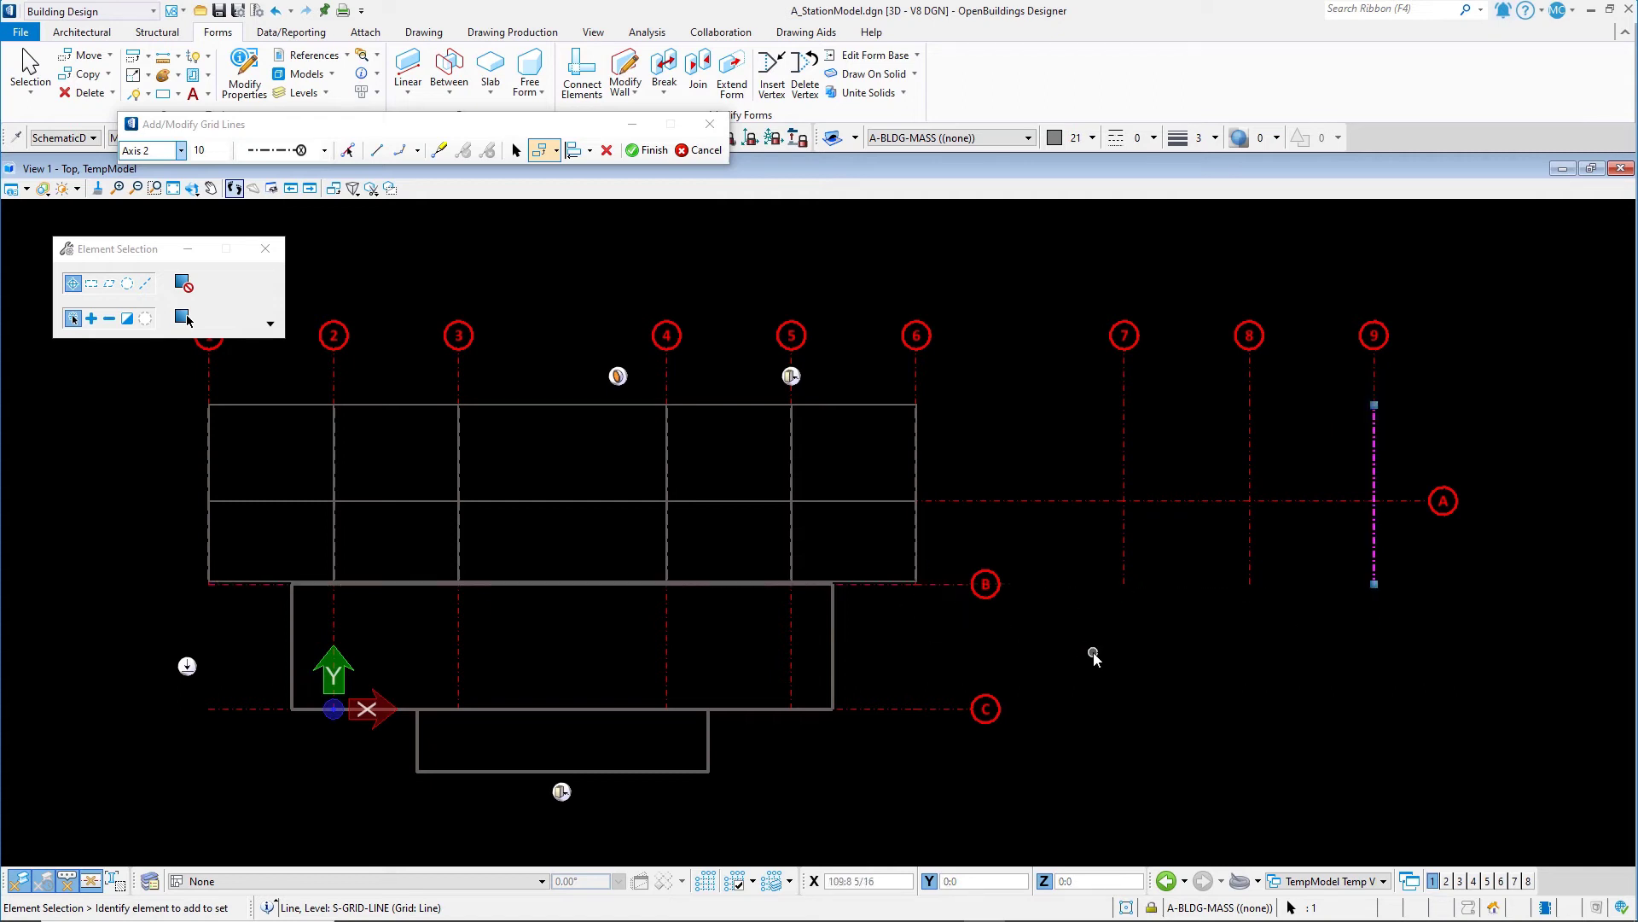
Finish editing the grid lines and apply the Station Grid to the building model.
left_click(1093, 653)
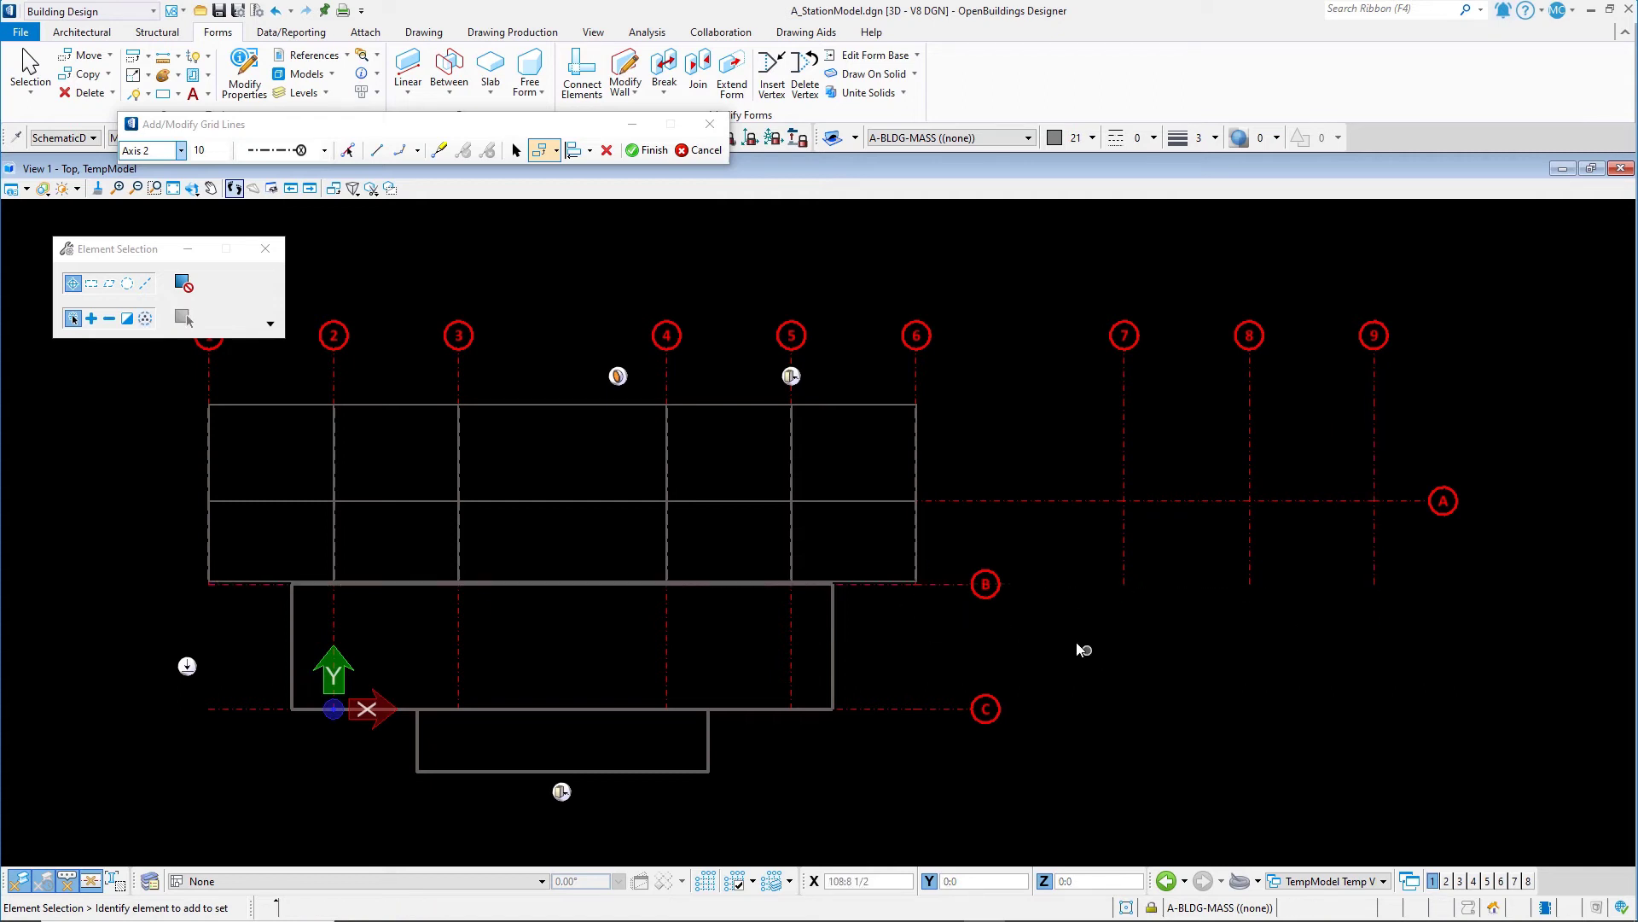
left_click(650, 151)
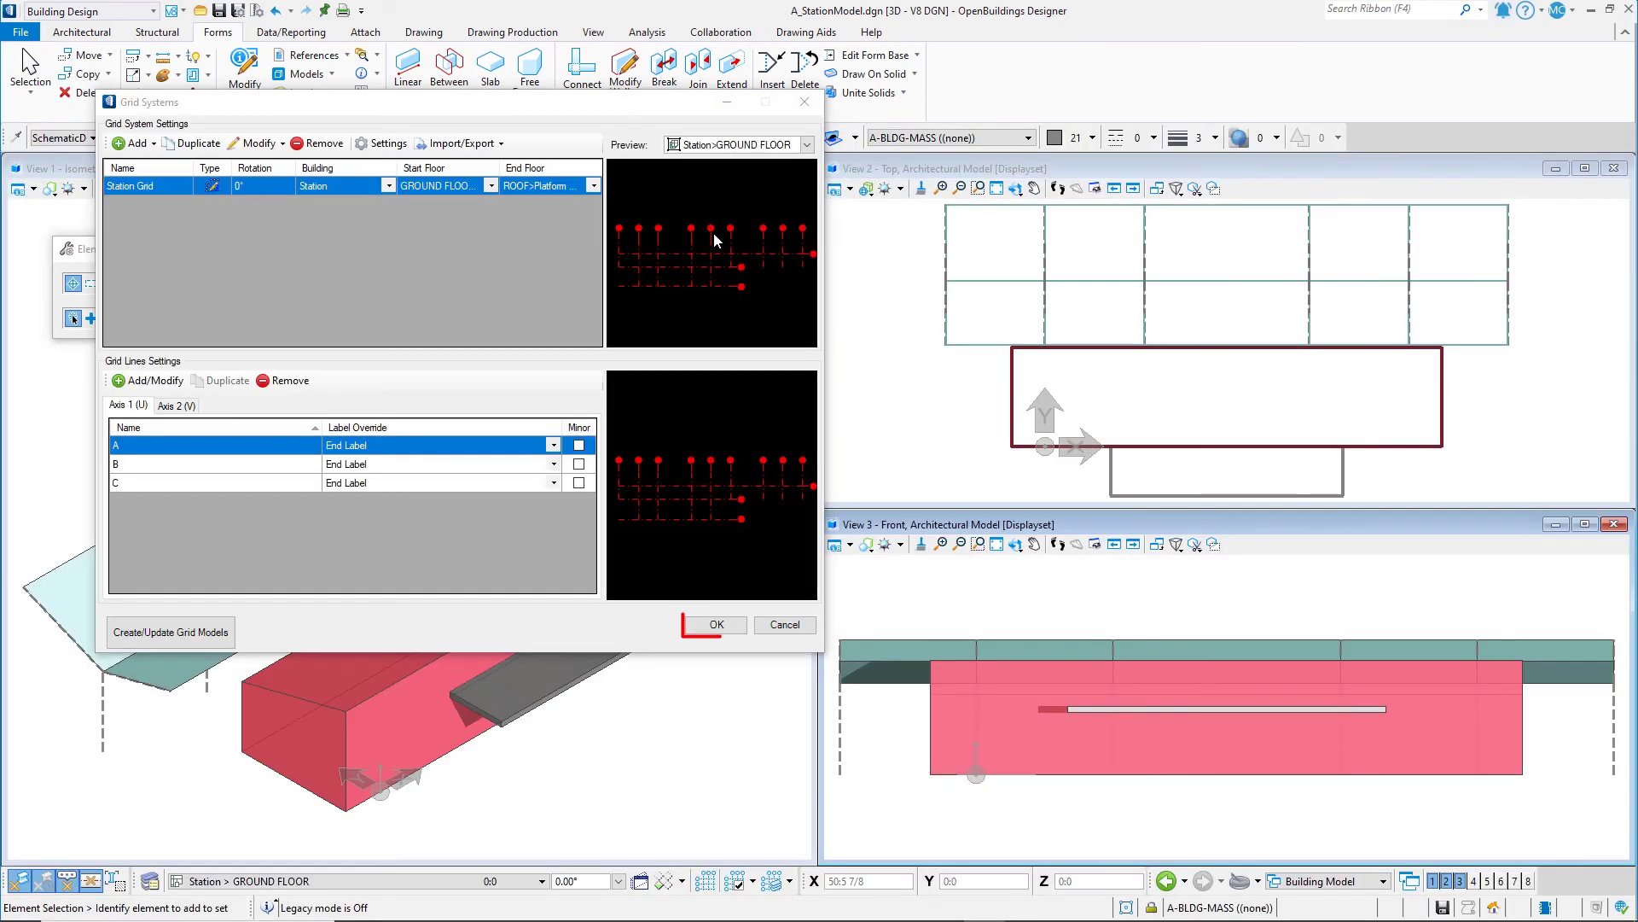
left_click(716, 618)
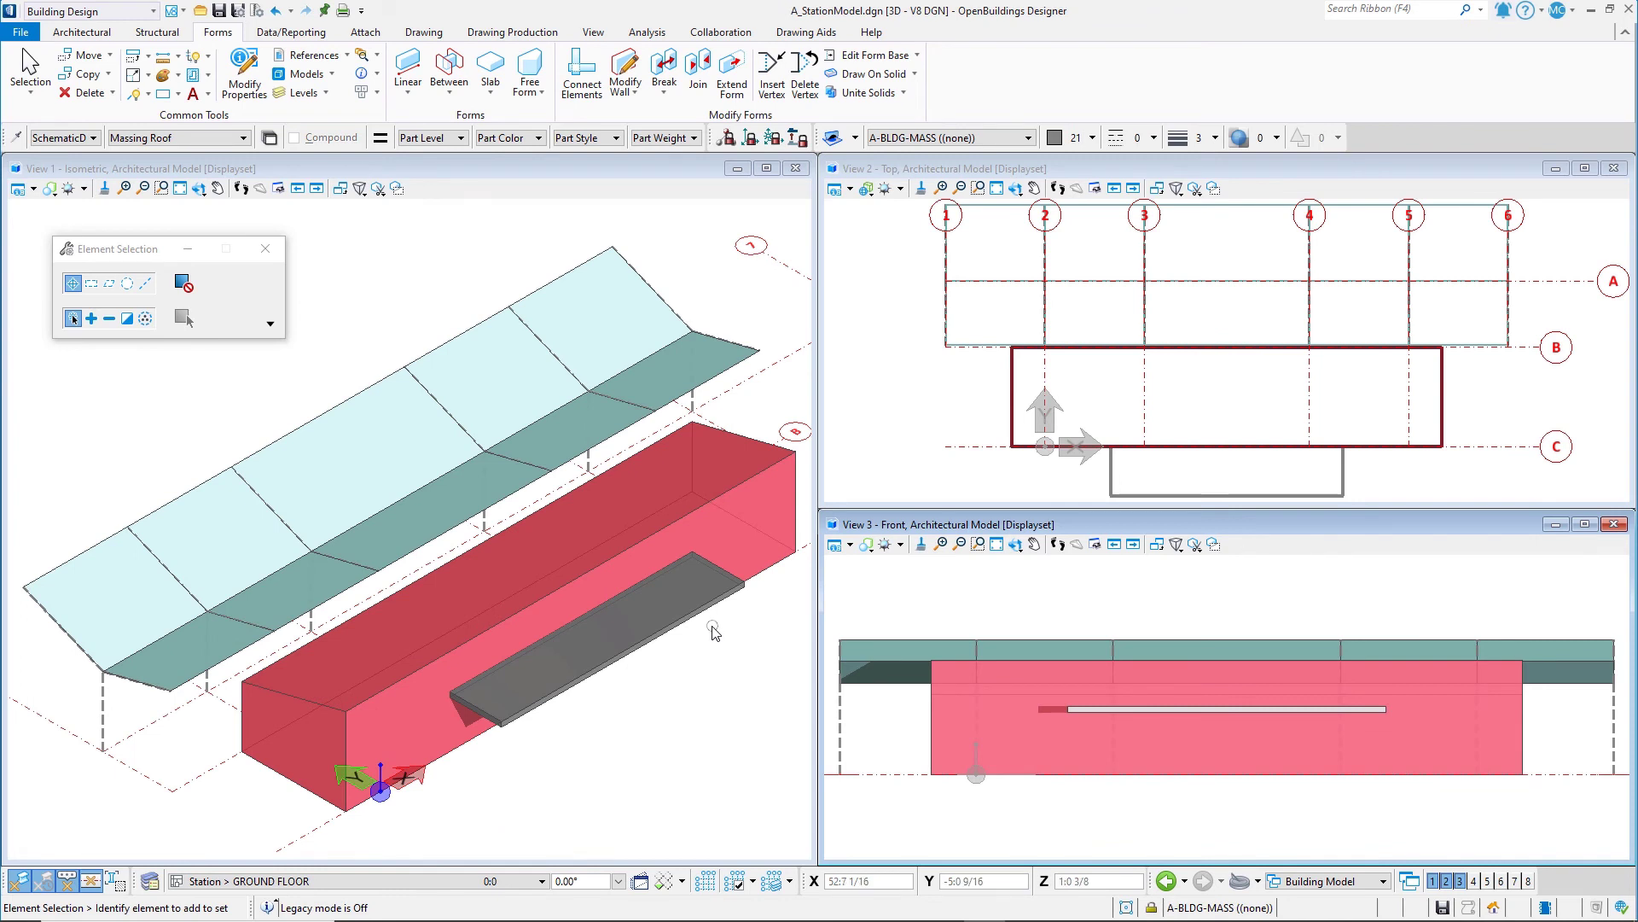
Copy the platform canopy bays and columns between grid lines 3 and 6 once, using line 3 as base and line 6 as destination.
scroll(195, 694, "down", 2)
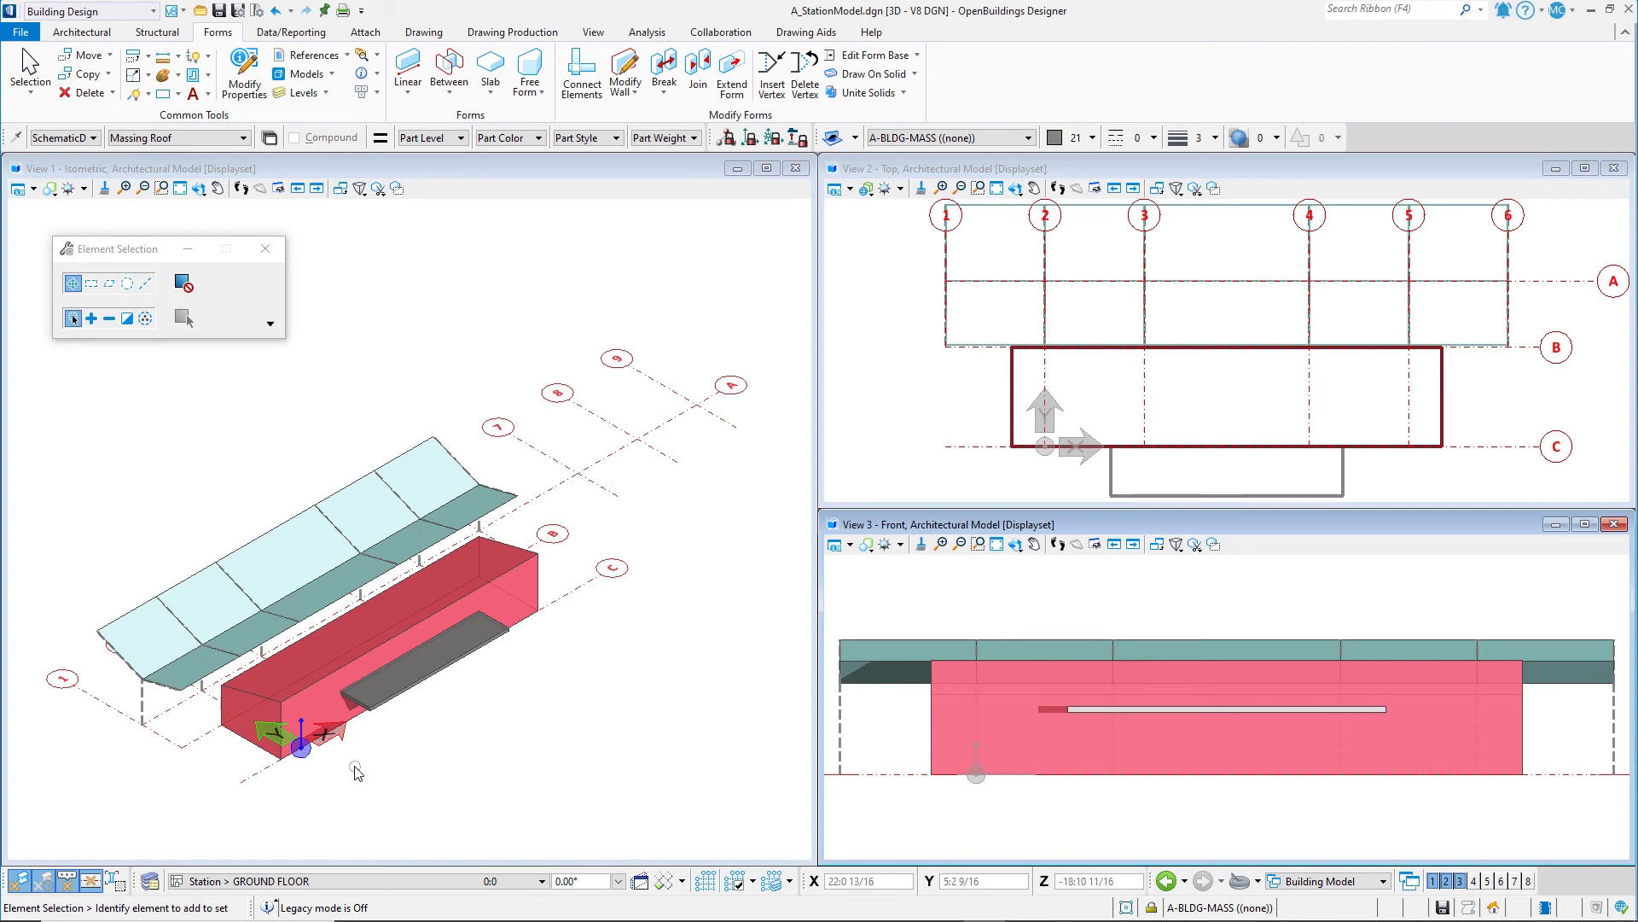
left_click(977, 544)
right_click(1002, 492)
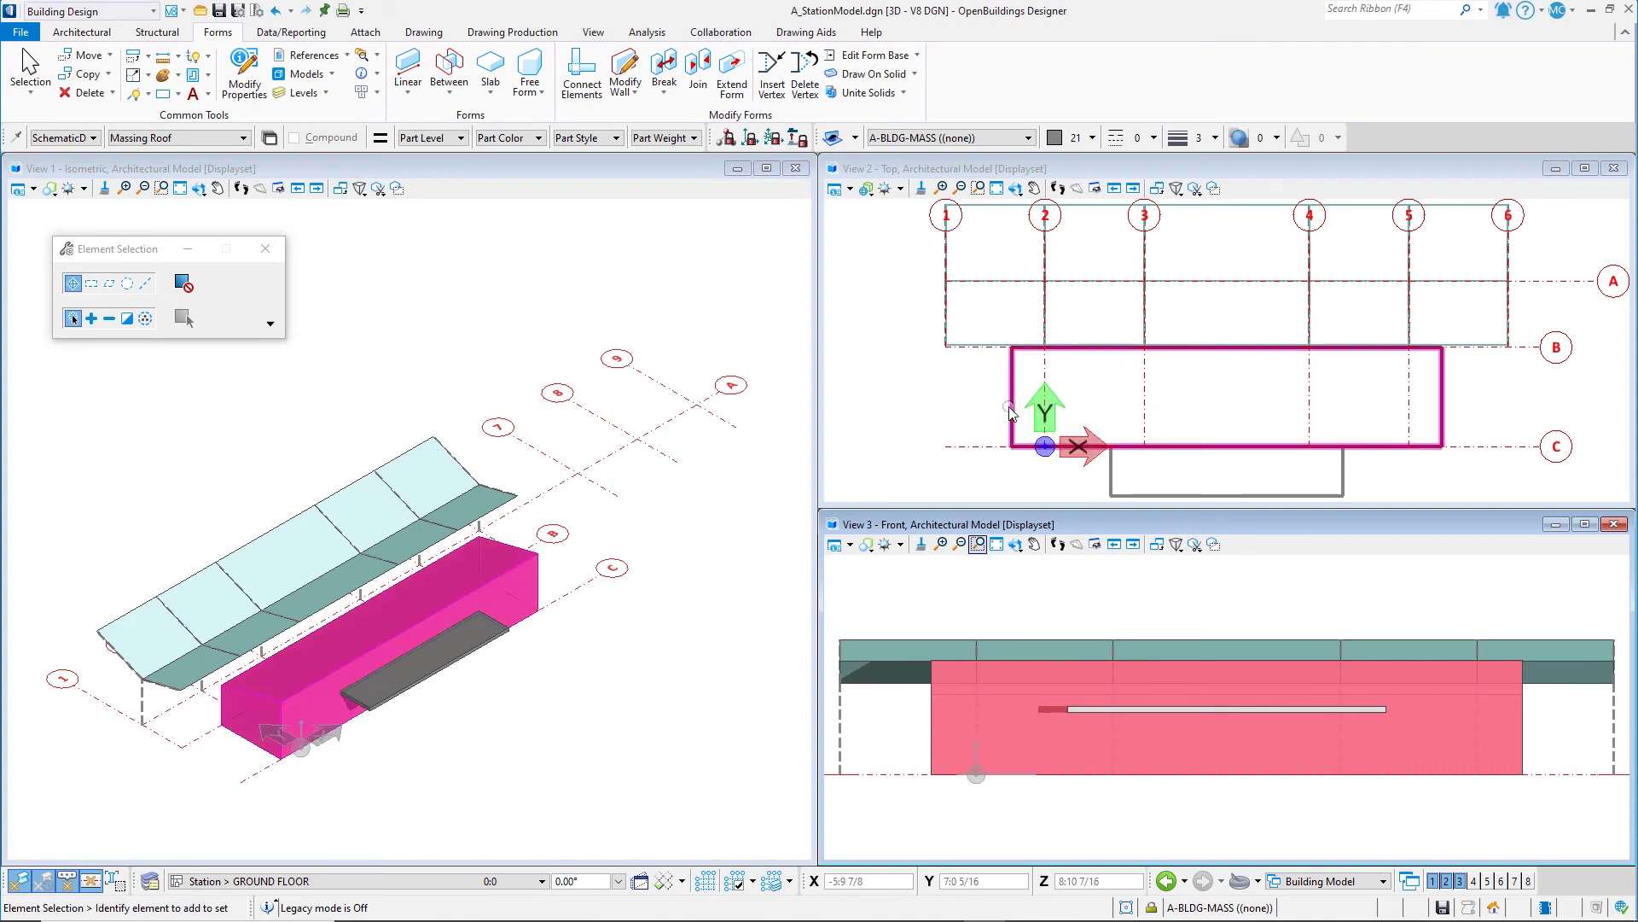
scroll(1010, 407, "up", 2)
scroll(1009, 412, "down", 3)
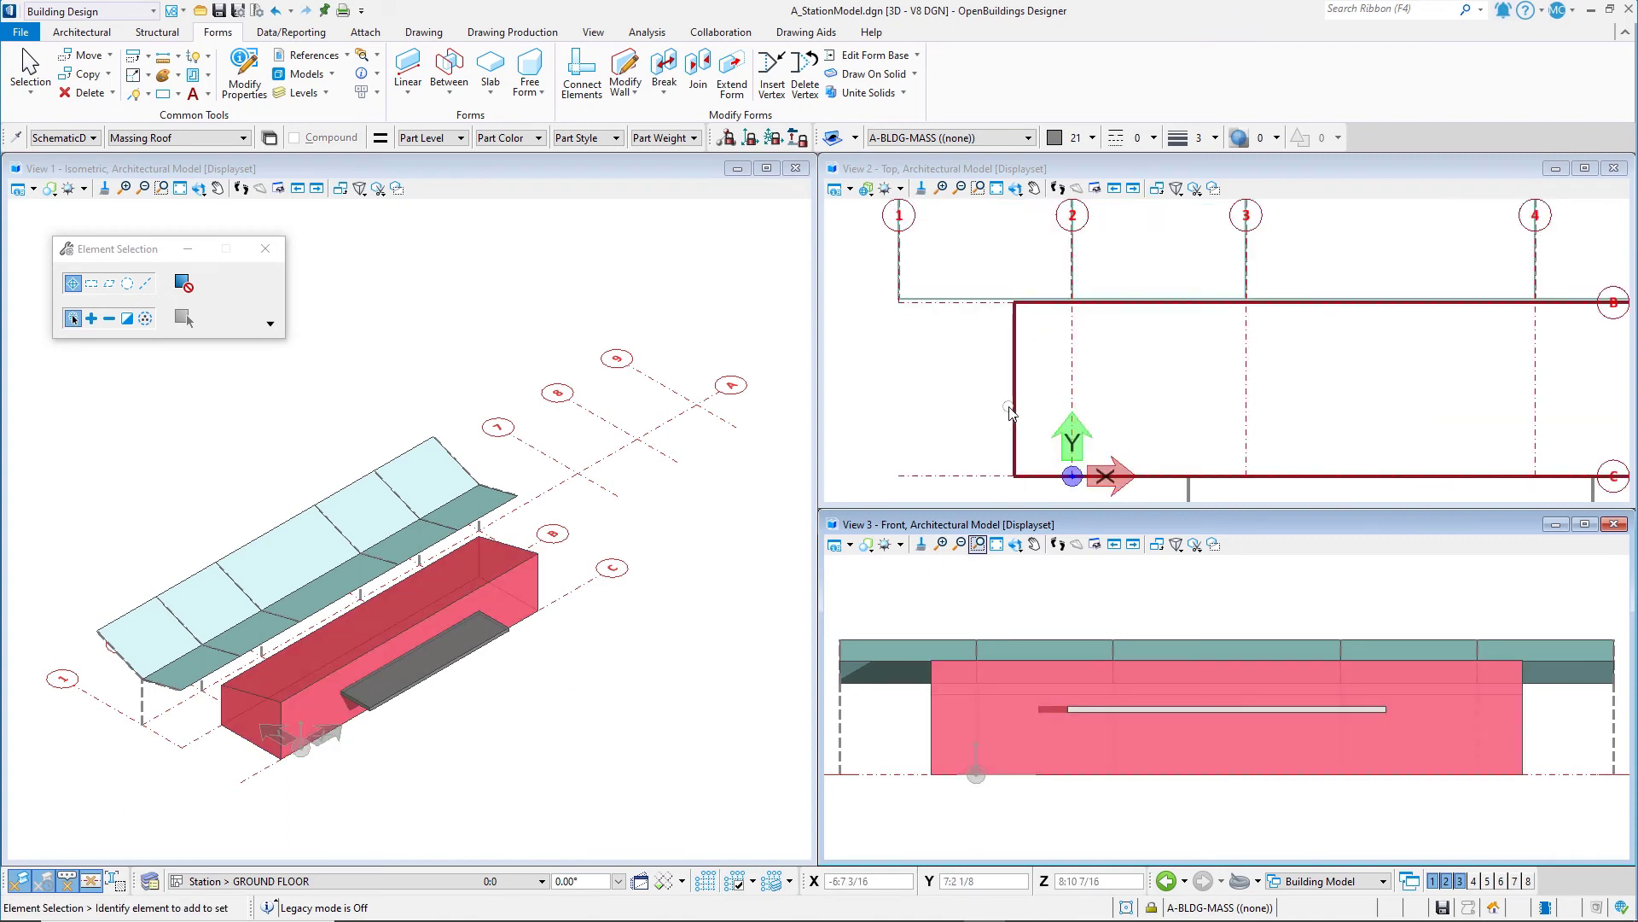
scroll(1011, 412, "down", 2)
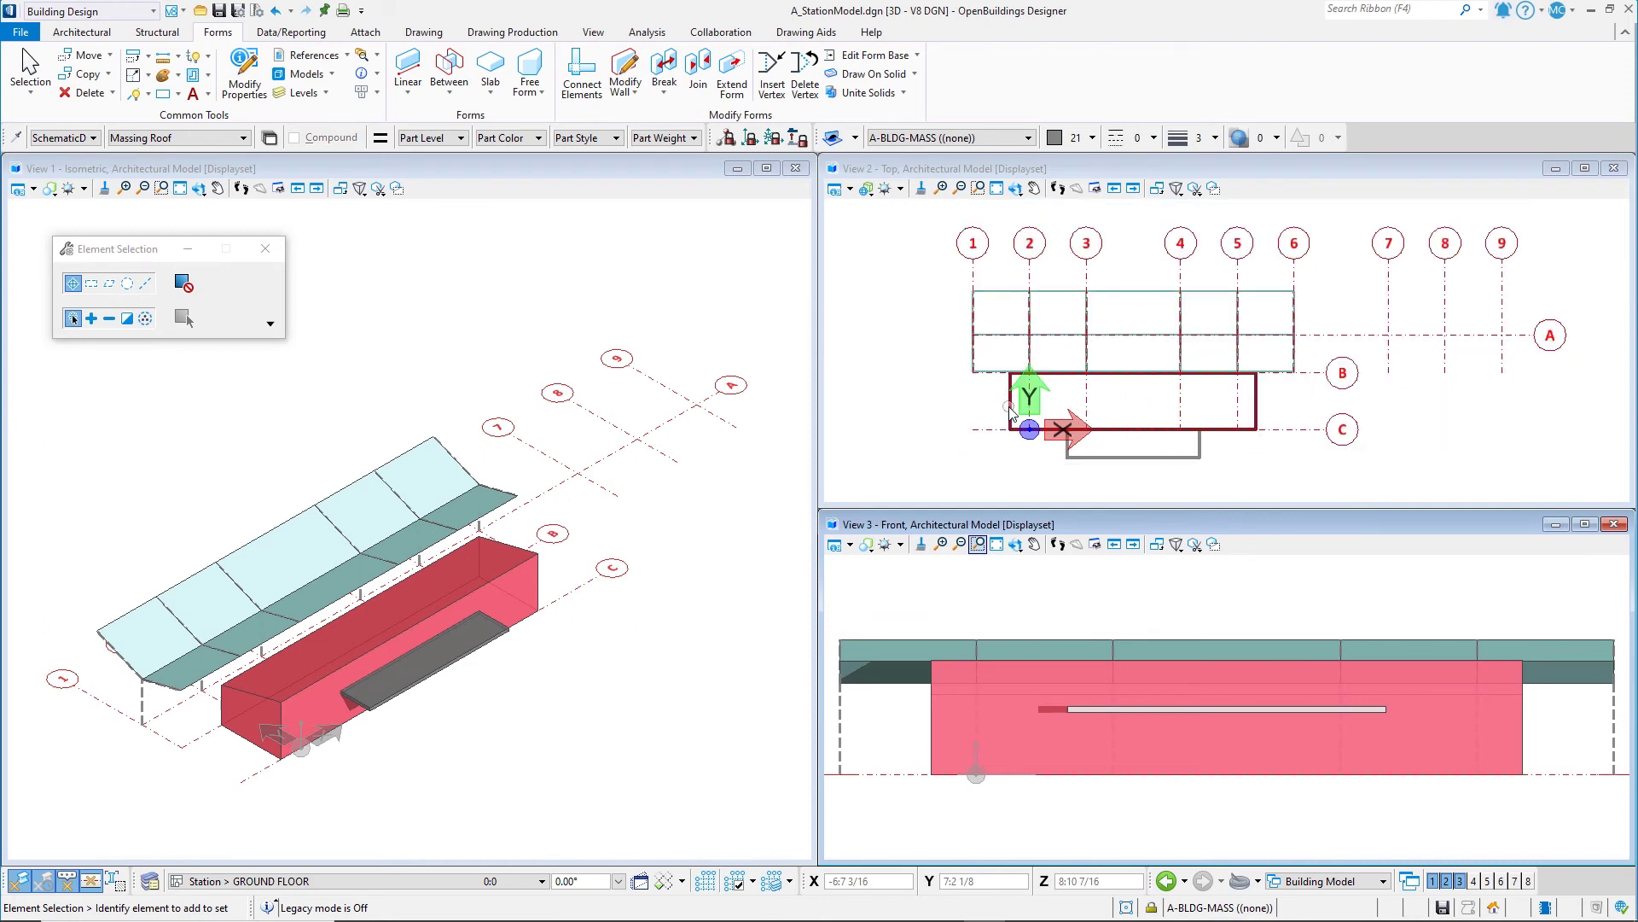
left_click_drag(1321, 360, 1134, 288)
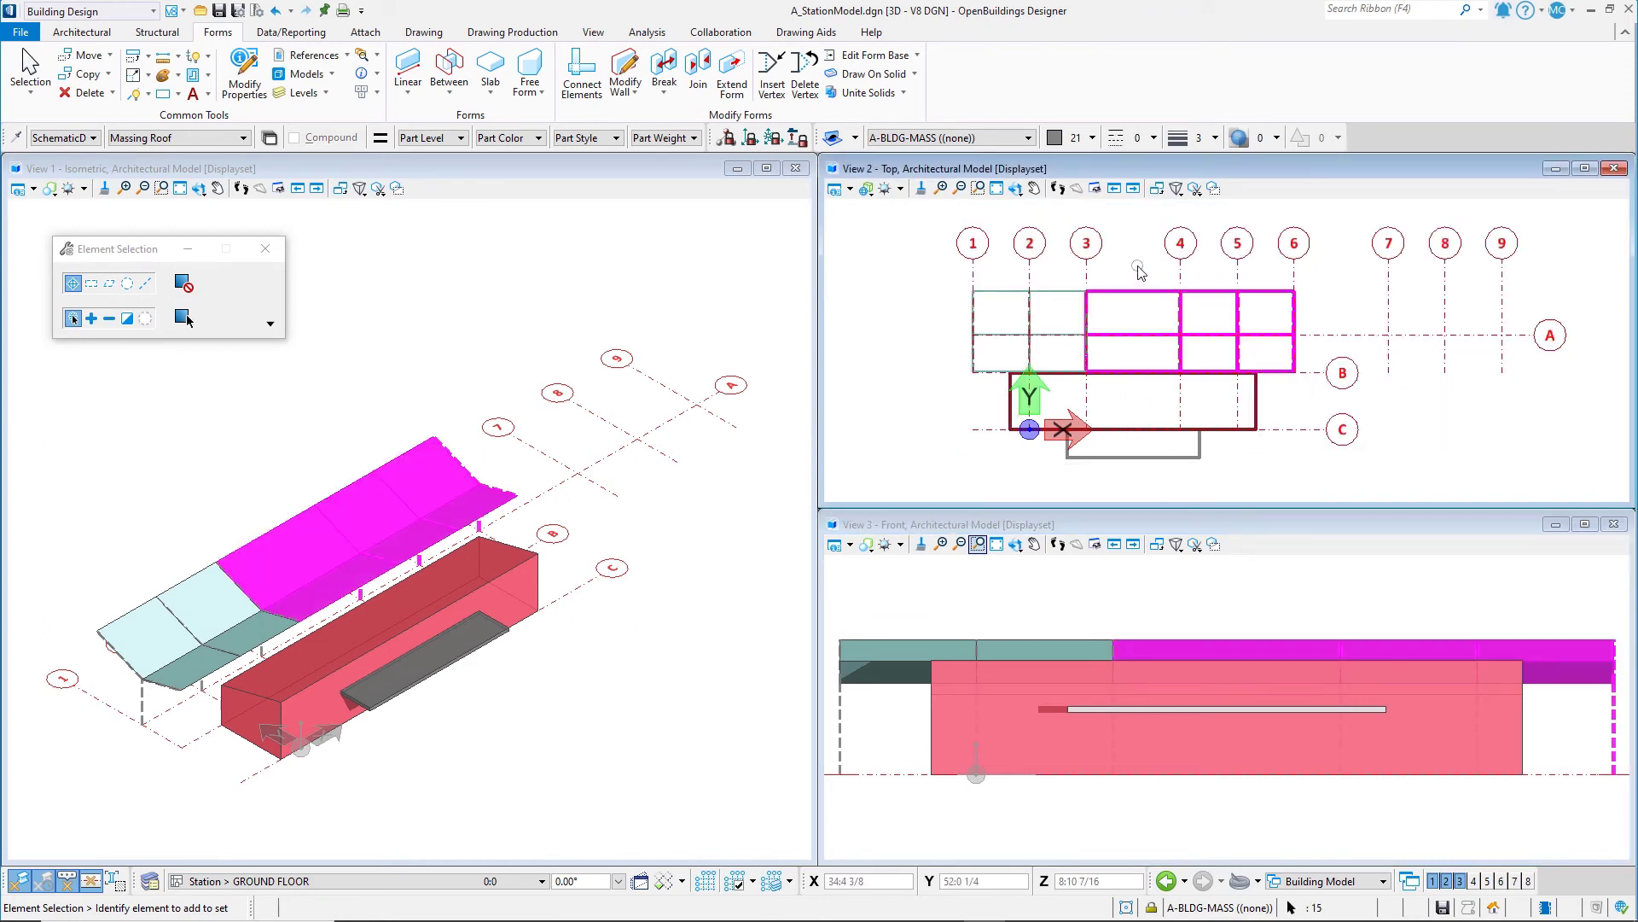
right_click(1143, 266)
left_click(1185, 284)
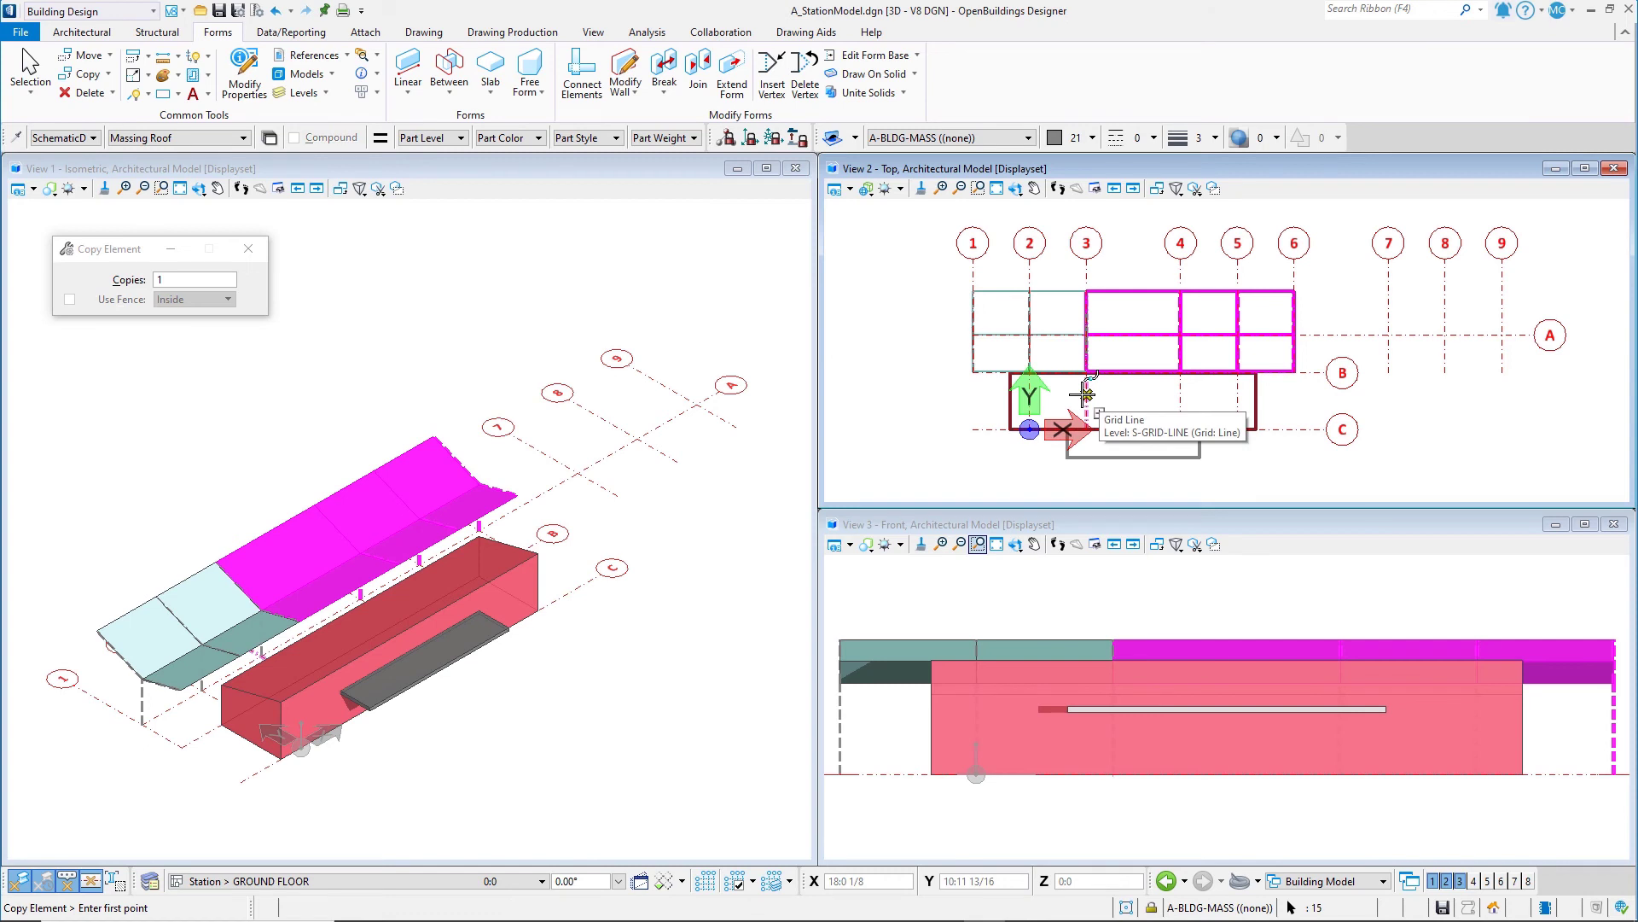
left_click(1083, 395)
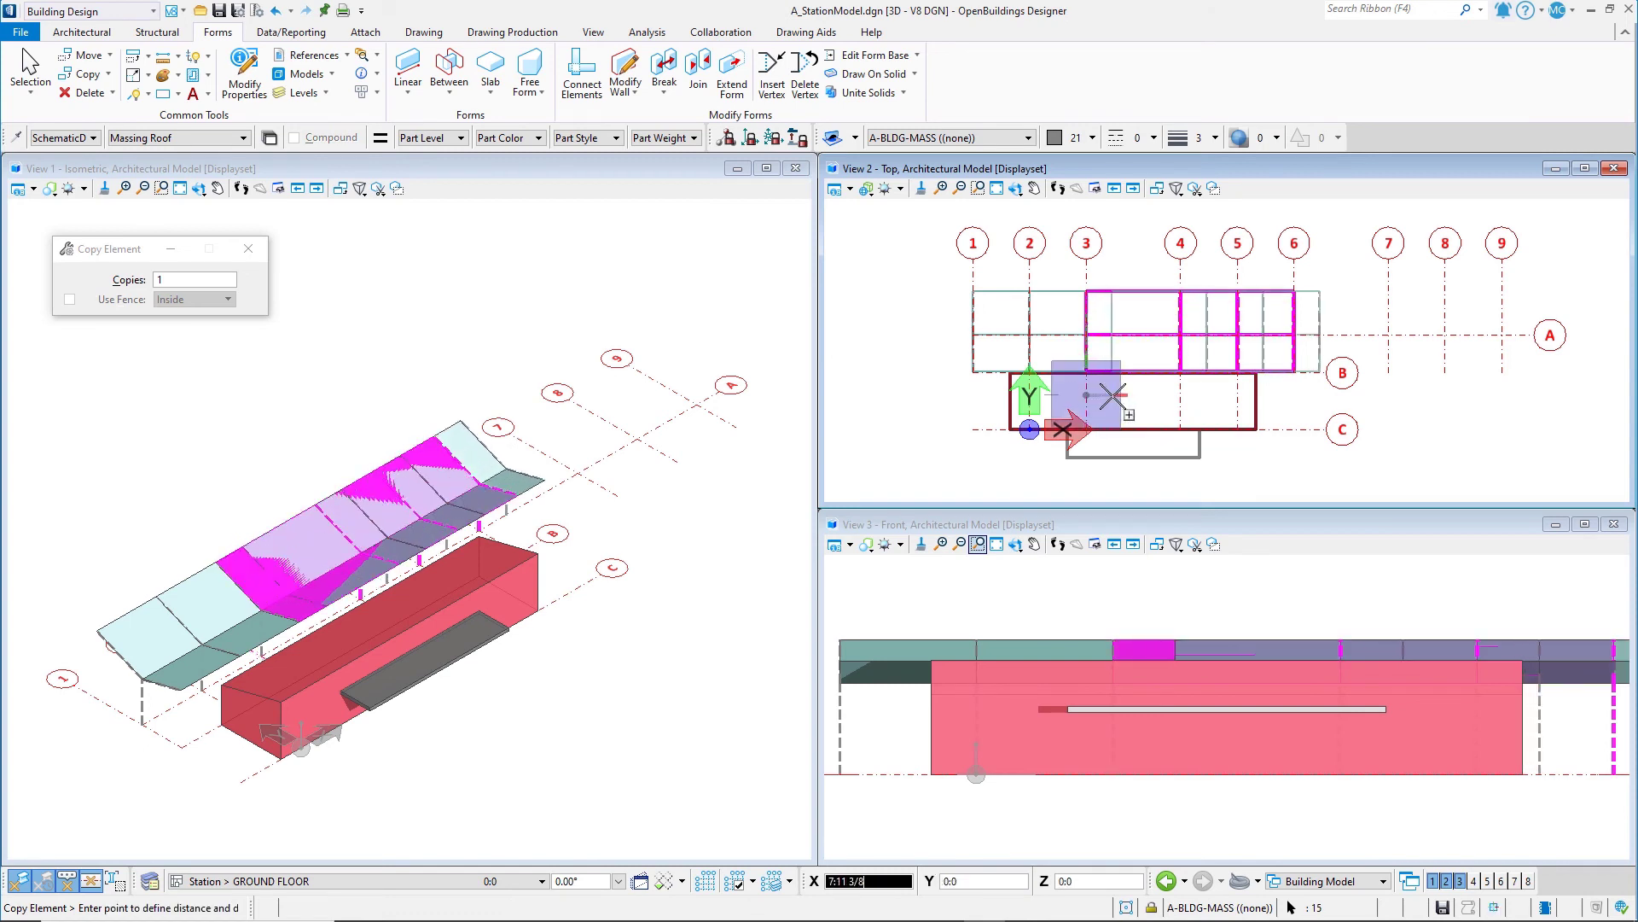
left_click(1293, 372)
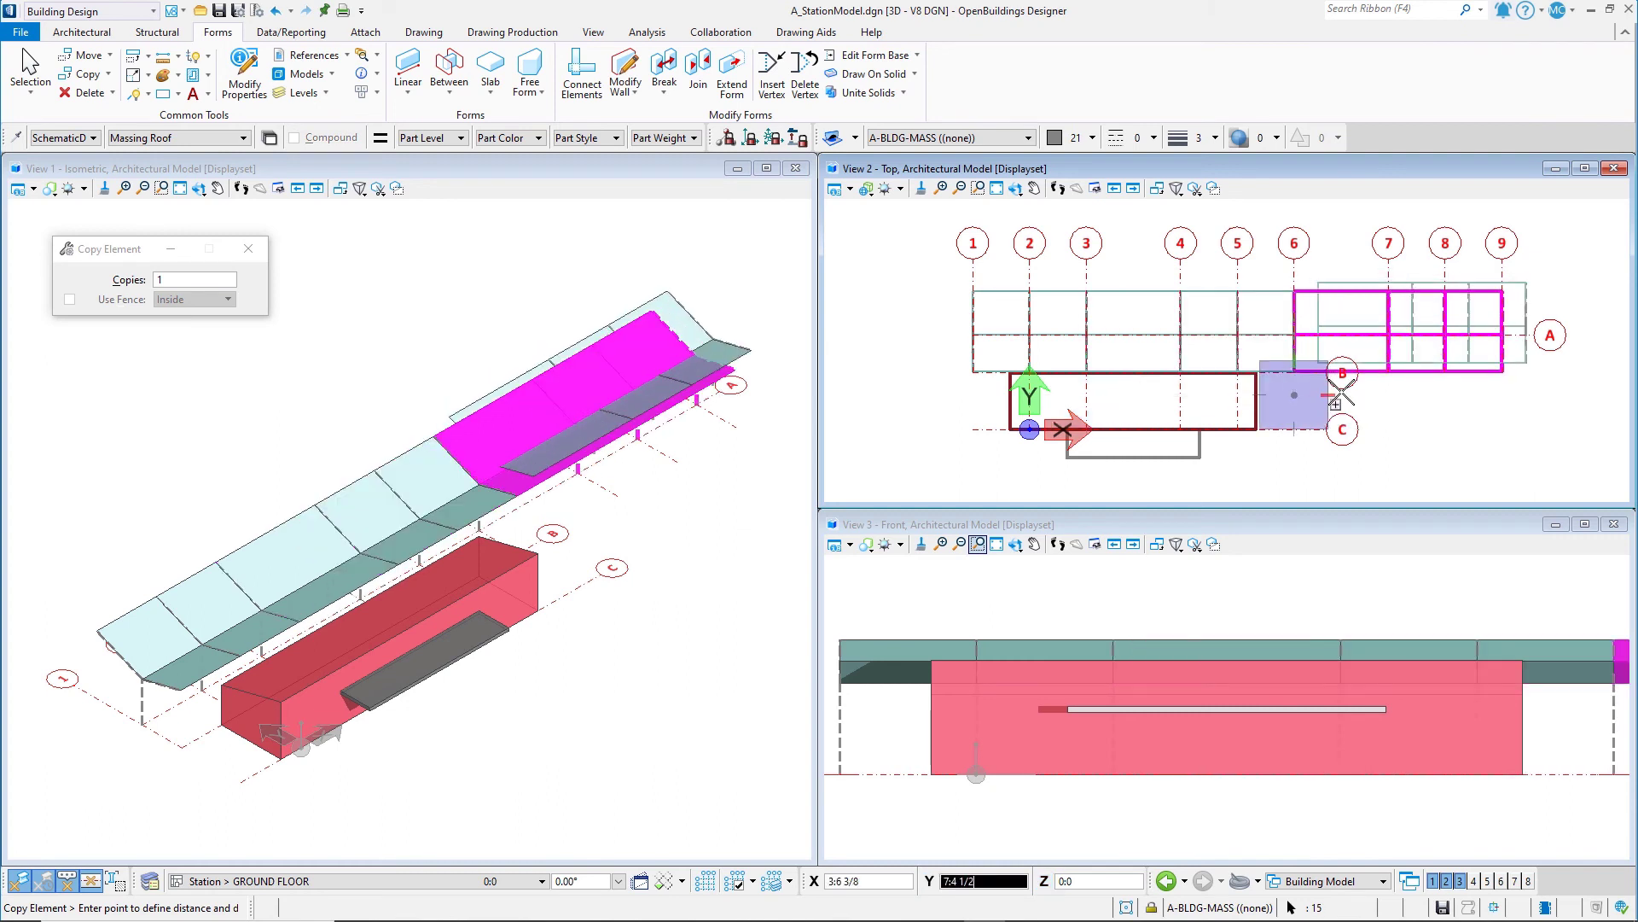
key("Escape")
left_click(1406, 408)
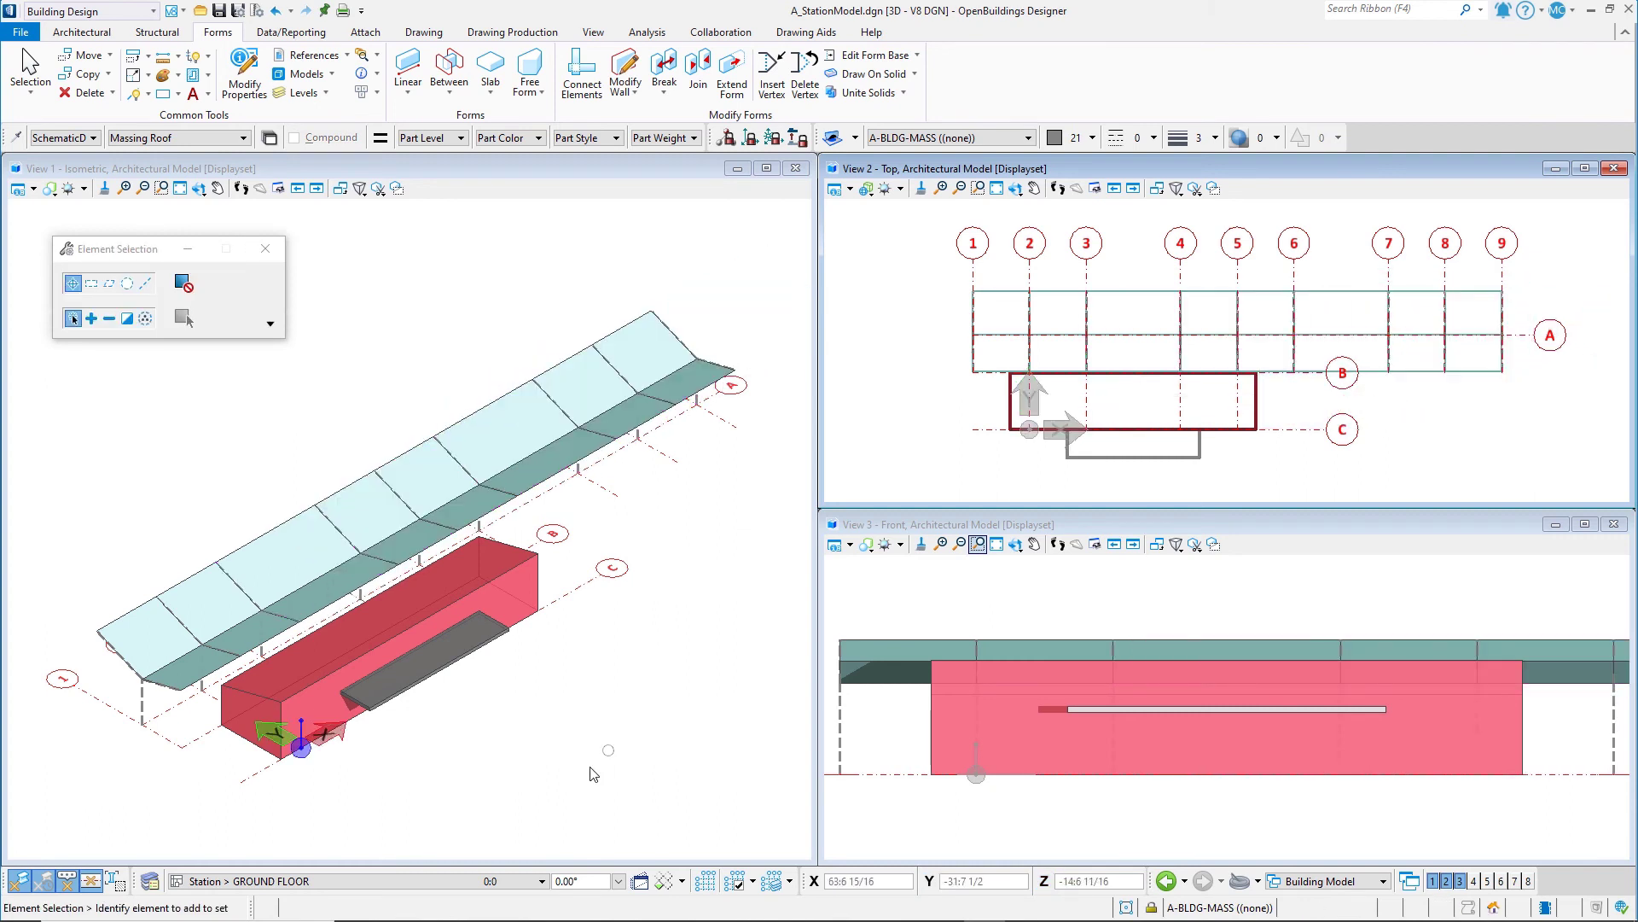
Switch the active floor to ROOF to check the grid at that elevation and return to GROUND FLOOR.
left_click(408, 886)
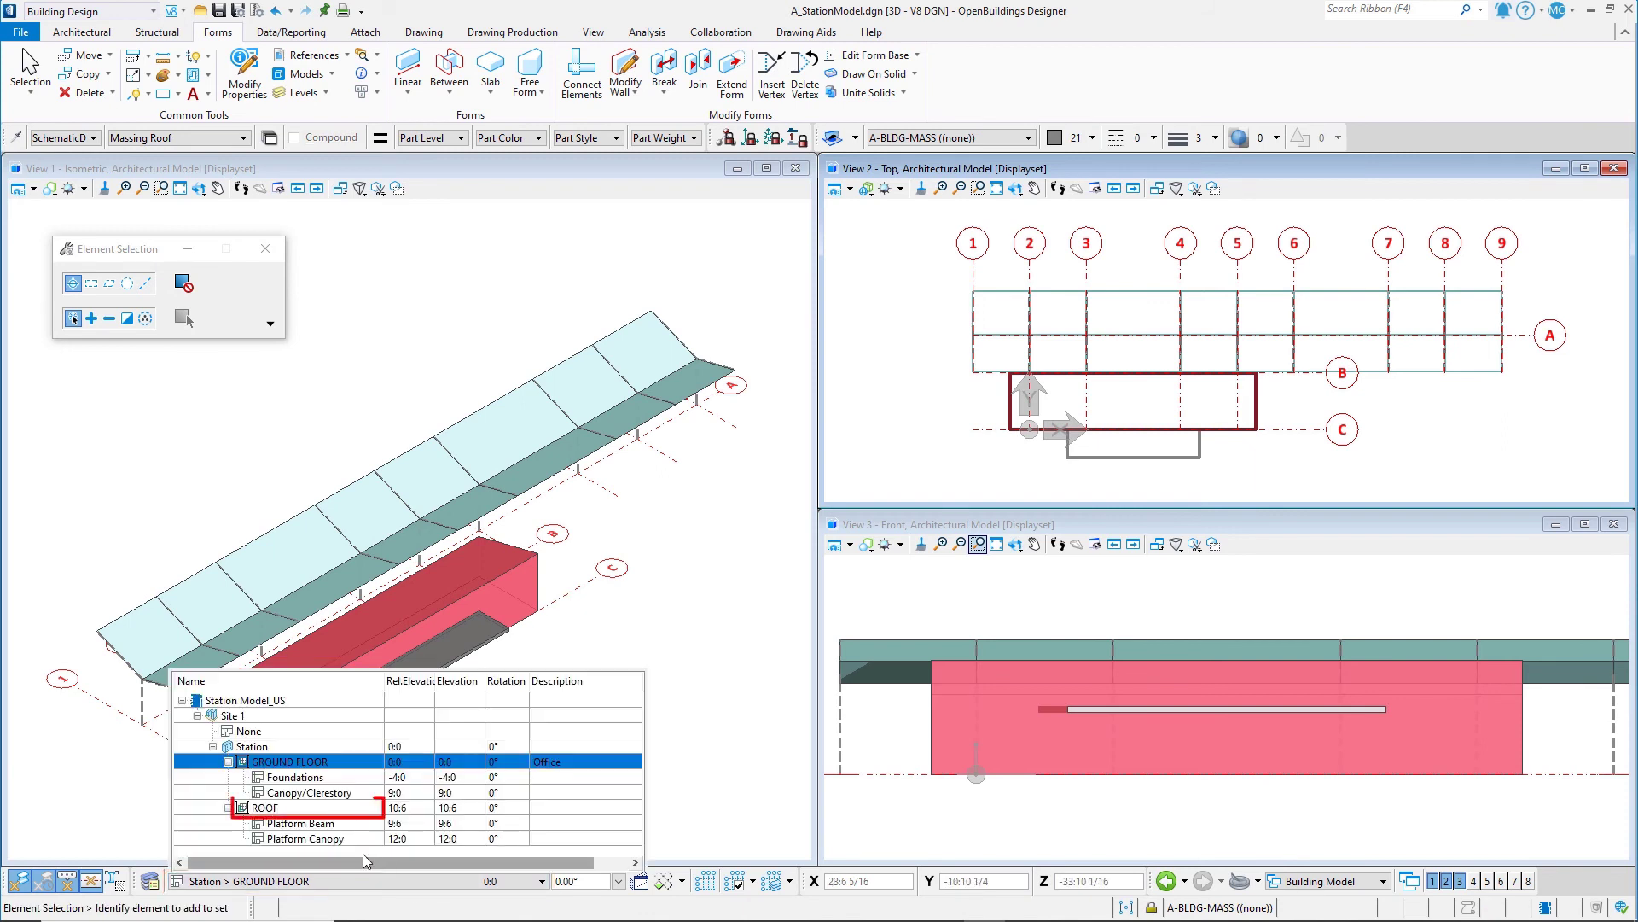
left_click(284, 809)
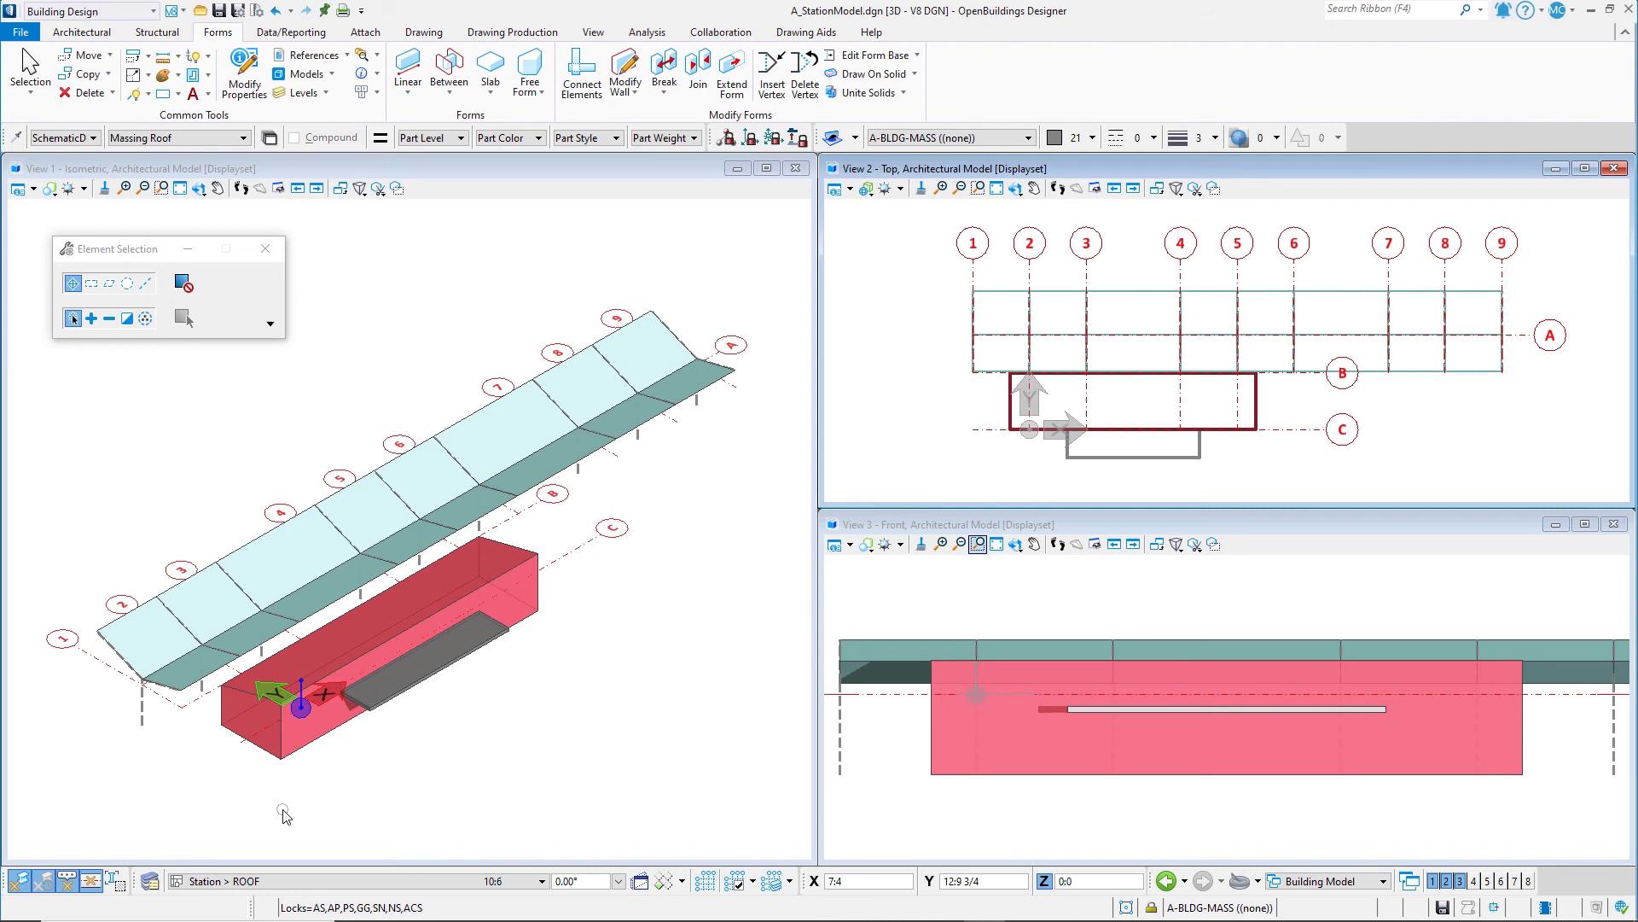
left_click(373, 882)
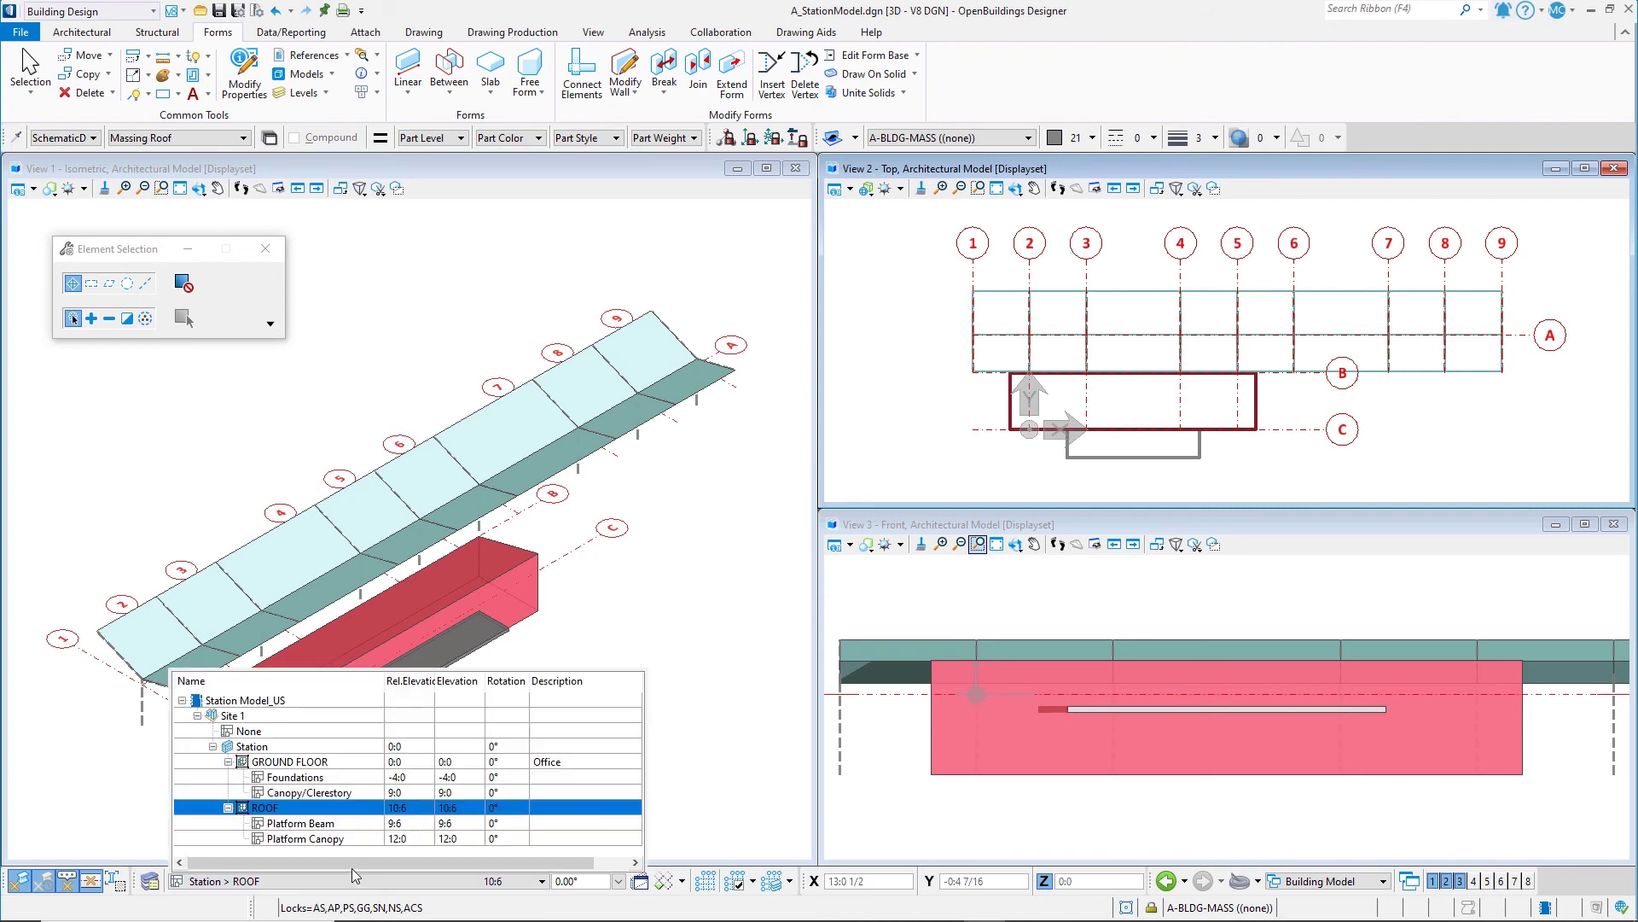
left_click(290, 761)
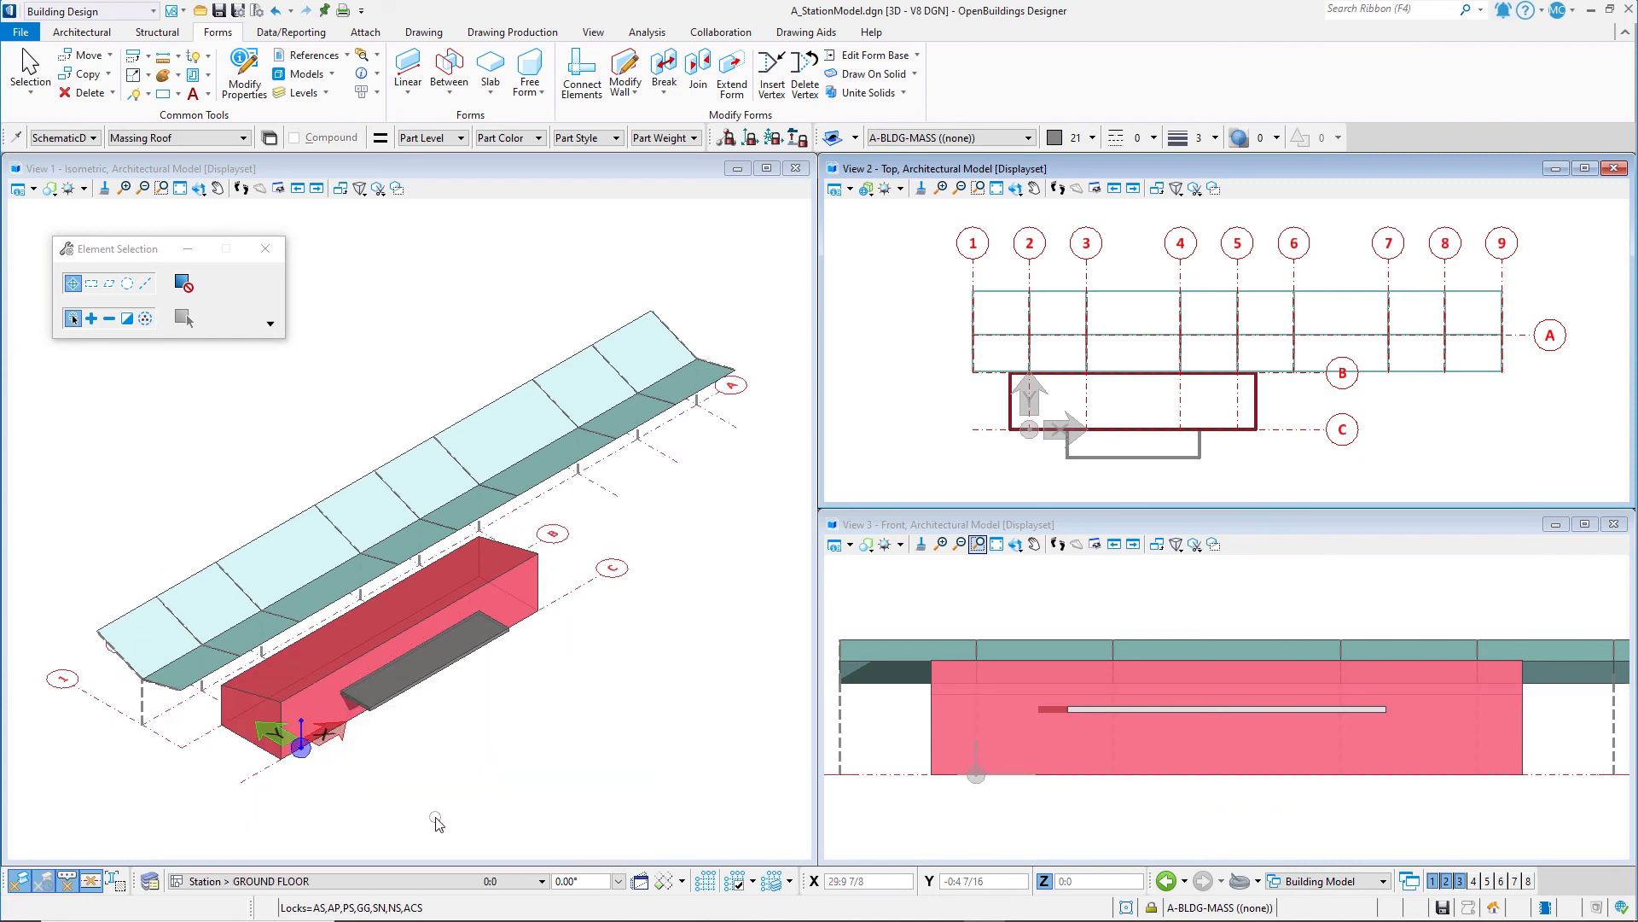